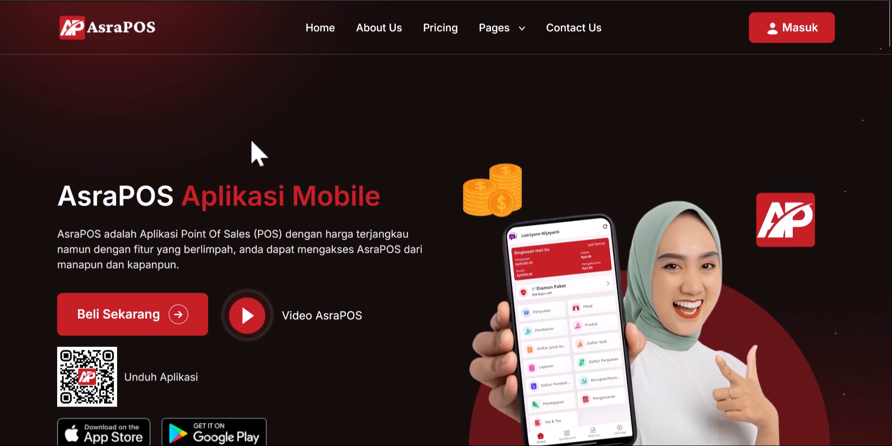
Step: Browse the AsraPOS homepage, then go to the Masuk login page
{"action": "scroll", "coordinate": [265, 142], "scroll_direction": "down", "scroll_amount": 5}
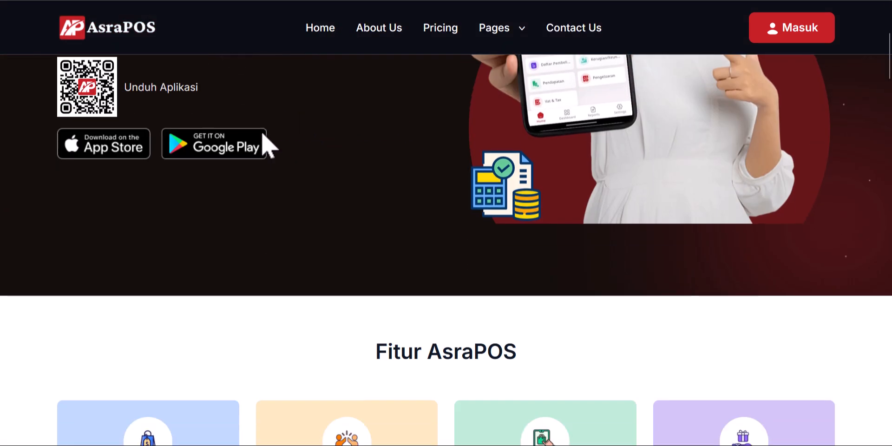
{"action": "scroll", "coordinate": [331, 153], "scroll_direction": "down", "scroll_amount": 13}
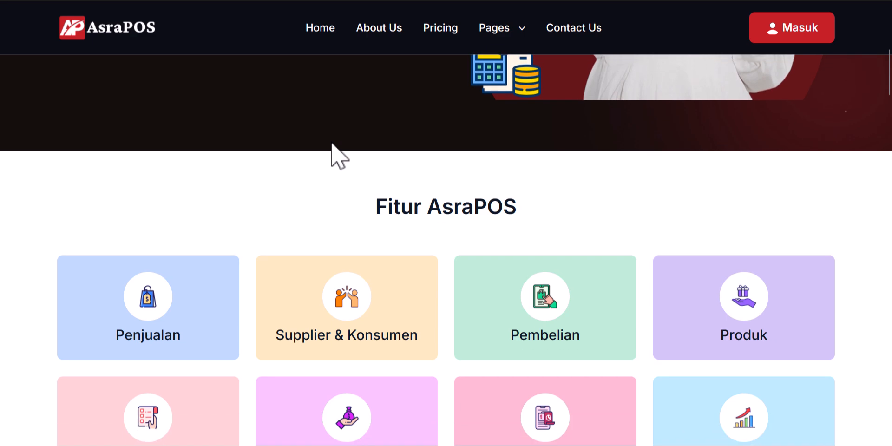
{"action": "scroll", "coordinate": [334, 154], "scroll_direction": "down", "scroll_amount": 15}
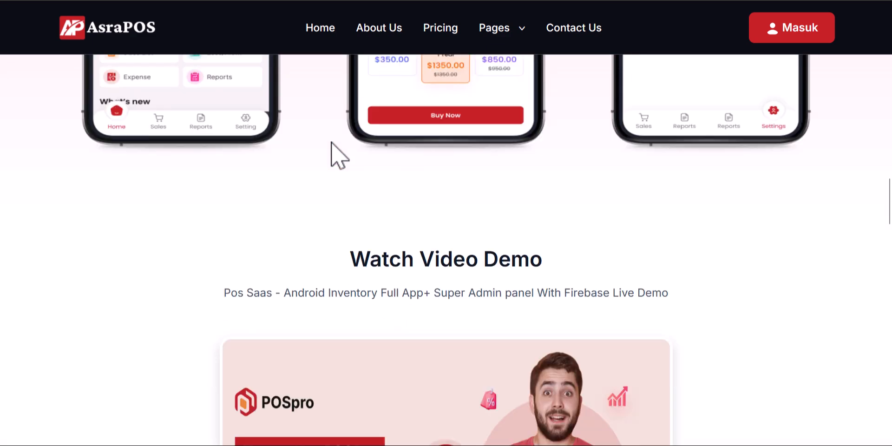
{"action": "scroll", "coordinate": [334, 154], "scroll_direction": "down", "scroll_amount": 3}
{"action": "scroll", "coordinate": [334, 154], "scroll_direction": "up", "scroll_amount": 20}
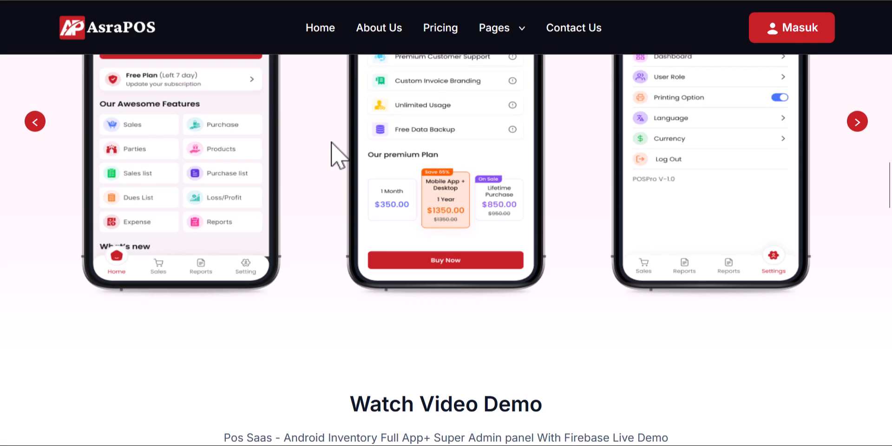
{"action": "scroll", "coordinate": [332, 144], "scroll_direction": "up", "scroll_amount": 5}
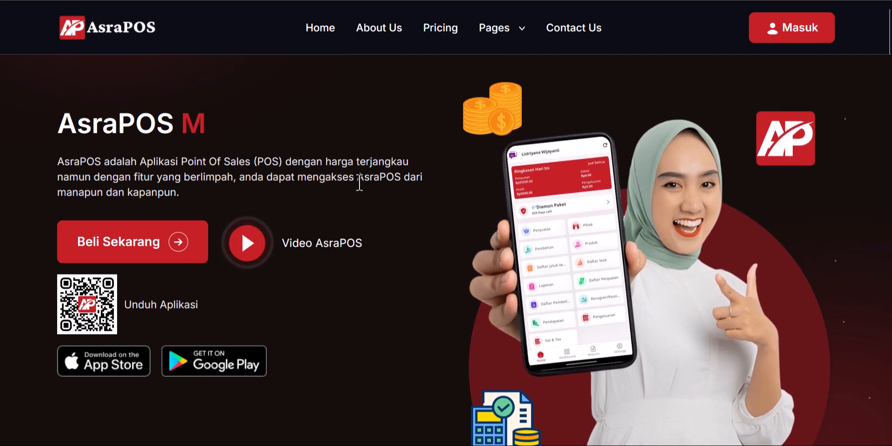
{"action": "scroll", "coordinate": [359, 184], "scroll_direction": "up", "scroll_amount": 1}
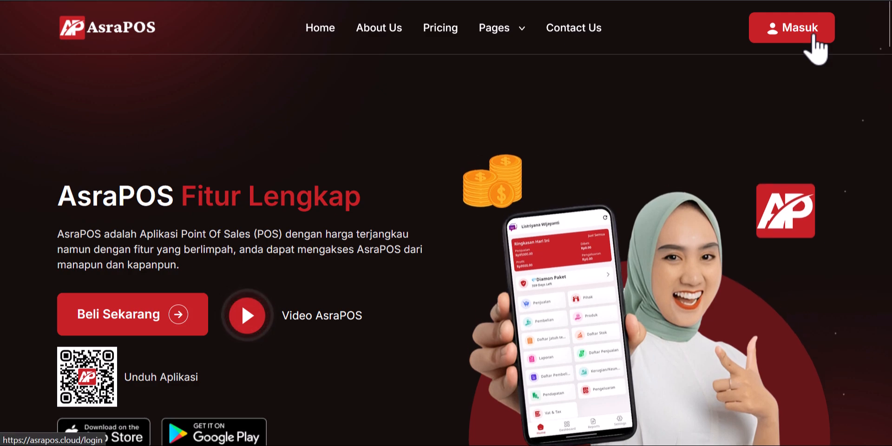
{"action": "left_click", "coordinate": [790, 38]}
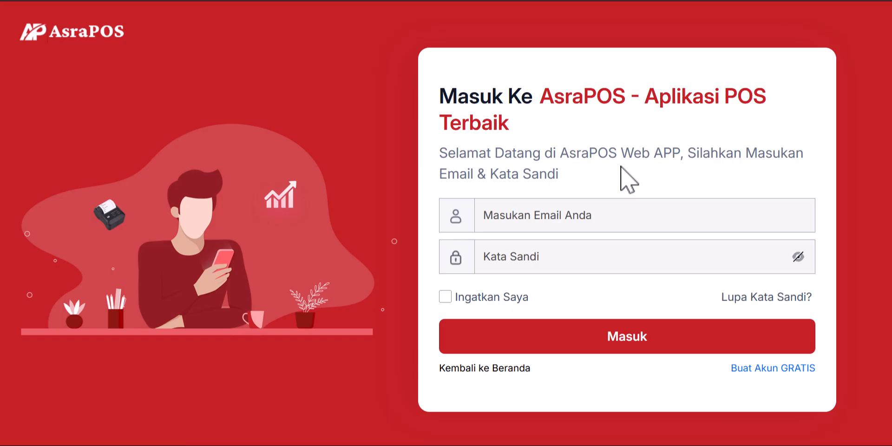
Step: Open the Buat Akun GRATIS form, try the Saldo Pembukaan and Alamat Email fields, then close it
{"action": "left_click", "coordinate": [769, 369]}
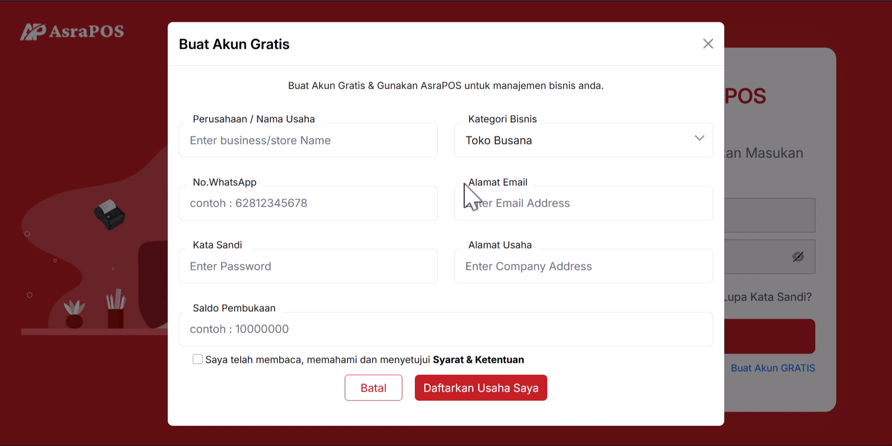
{"action": "double_click", "coordinate": [246, 309]}
{"action": "triple_click", "coordinate": [246, 309]}
{"action": "left_click", "coordinate": [302, 339]}
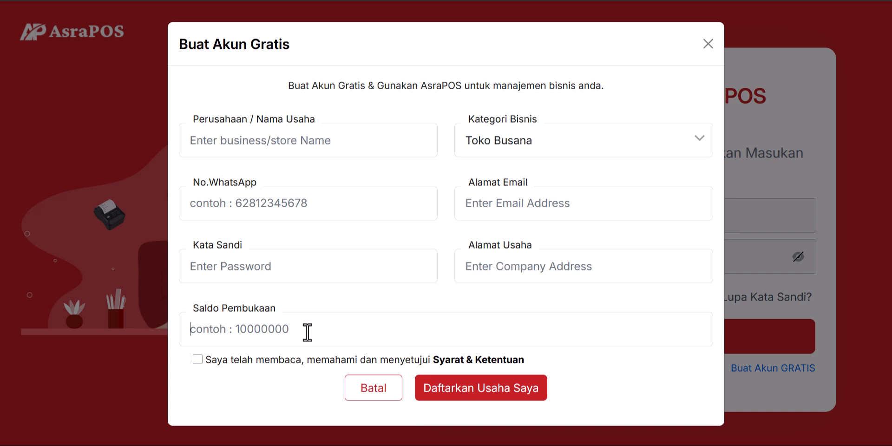
{"action": "left_click", "coordinate": [518, 203]}
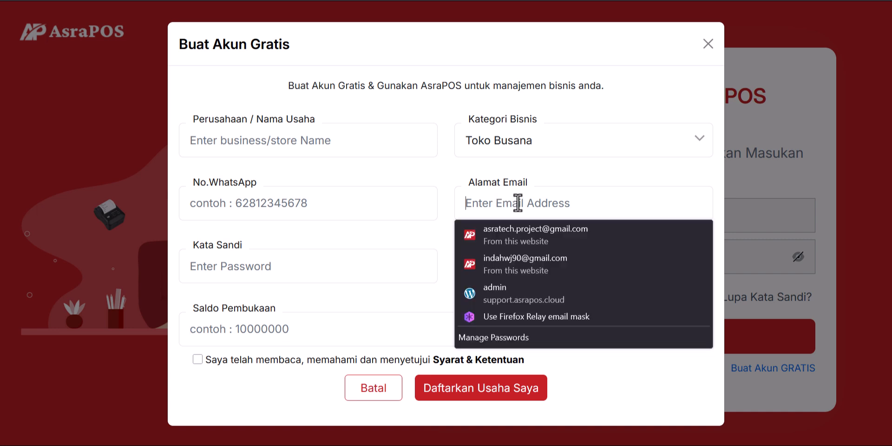
{"action": "left_click", "coordinate": [566, 173]}
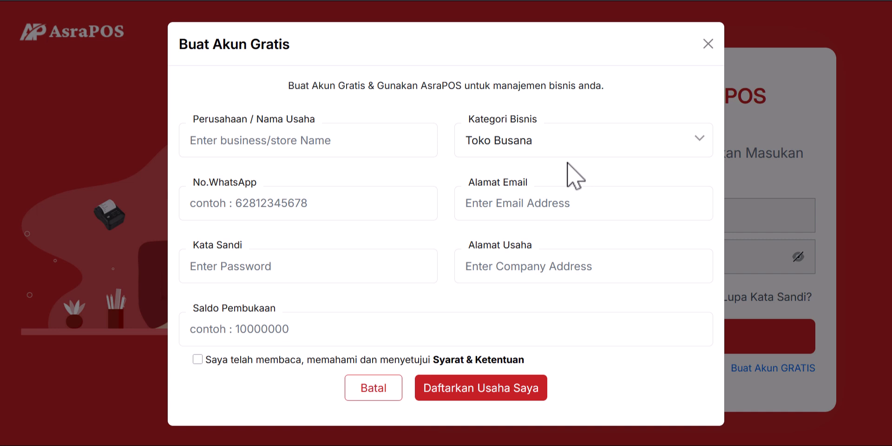
{"action": "left_click", "coordinate": [708, 43]}
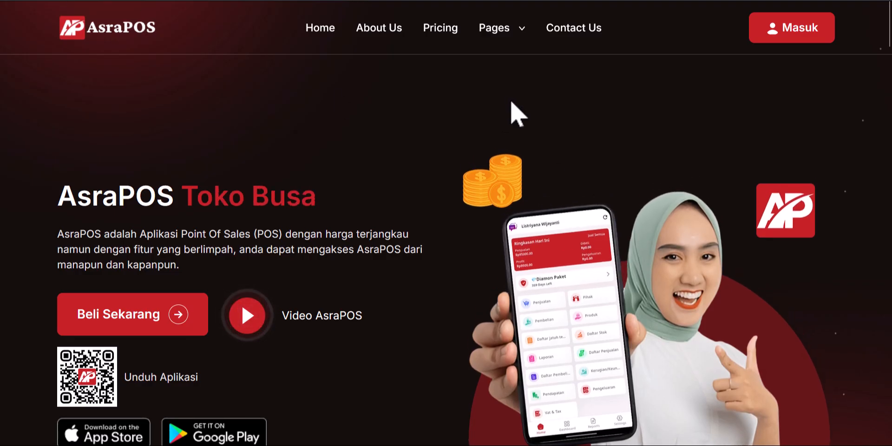
Step: Review the Harga AsraPOS plans: Diamon Rp500,000, Platinum Rp150,000, Gold Rp100,000 and Gratis
{"action": "scroll", "coordinate": [481, 242], "scroll_direction": "down", "scroll_amount": 10}
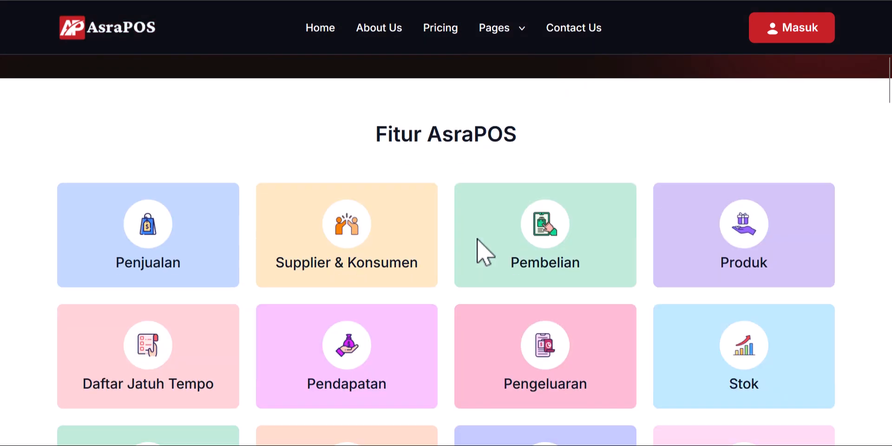
{"action": "scroll", "coordinate": [711, 232], "scroll_direction": "down", "scroll_amount": 8}
{"action": "scroll", "coordinate": [773, 231], "scroll_direction": "up", "scroll_amount": 3}
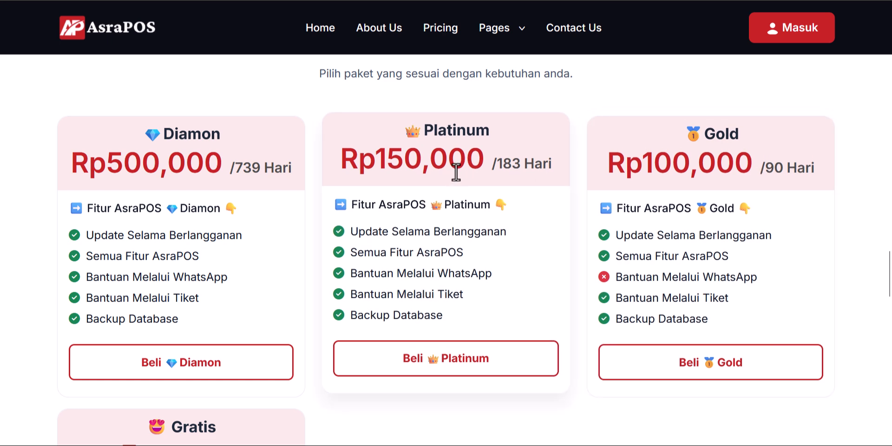
{"action": "scroll", "coordinate": [457, 172], "scroll_direction": "down", "scroll_amount": 5}
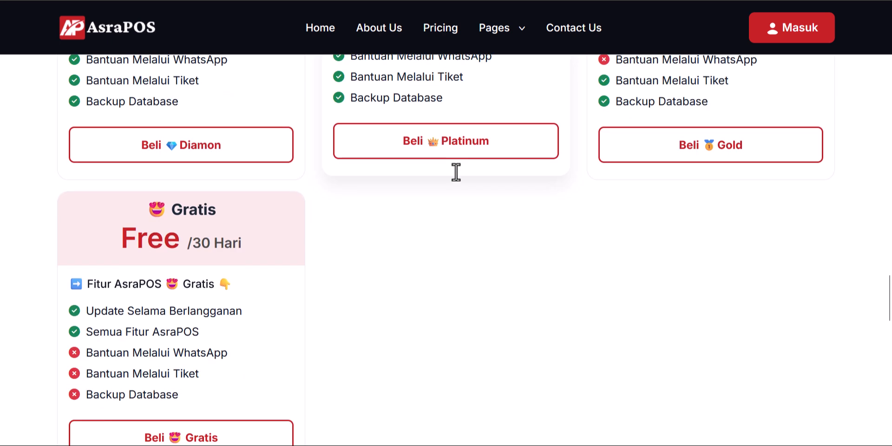
{"action": "scroll", "coordinate": [457, 172], "scroll_direction": "up", "scroll_amount": 3}
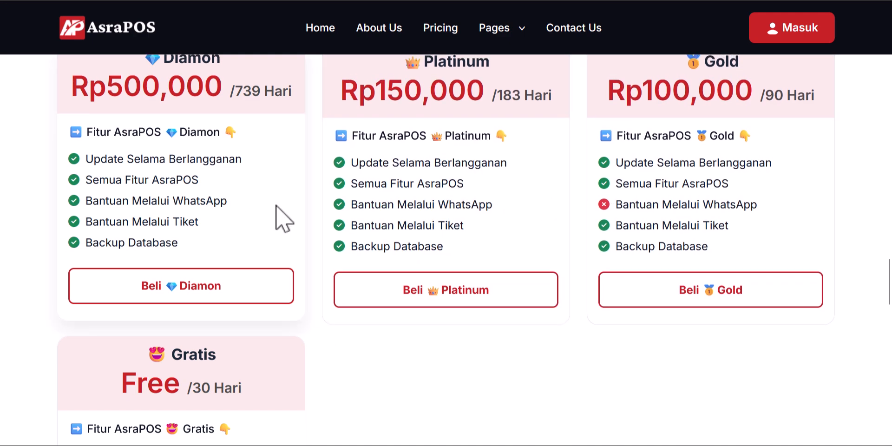
{"action": "scroll", "coordinate": [281, 215], "scroll_direction": "down", "scroll_amount": 5}
{"action": "scroll", "coordinate": [465, 228], "scroll_direction": "up", "scroll_amount": 6}
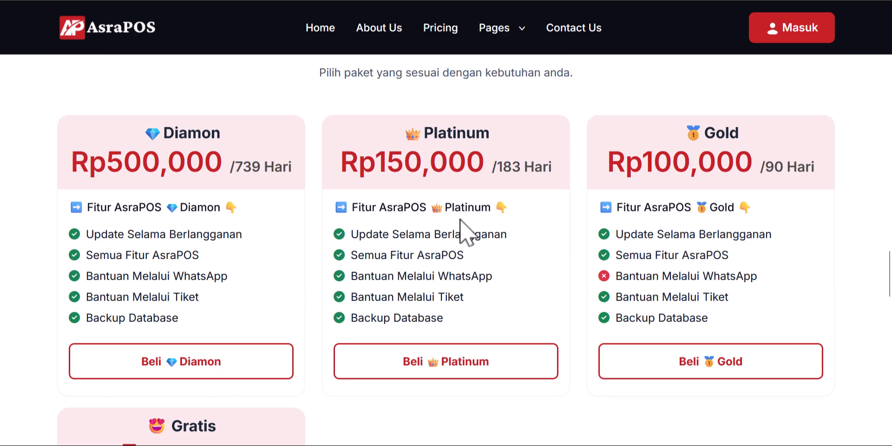
{"action": "scroll", "coordinate": [454, 235], "scroll_direction": "down", "scroll_amount": 5}
{"action": "scroll", "coordinate": [450, 222], "scroll_direction": "down", "scroll_amount": 3}
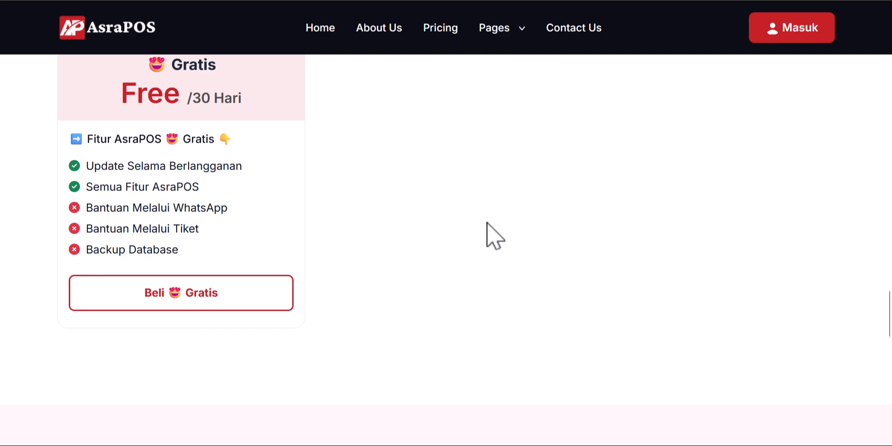
{"action": "scroll", "coordinate": [494, 236], "scroll_direction": "up", "scroll_amount": 15}
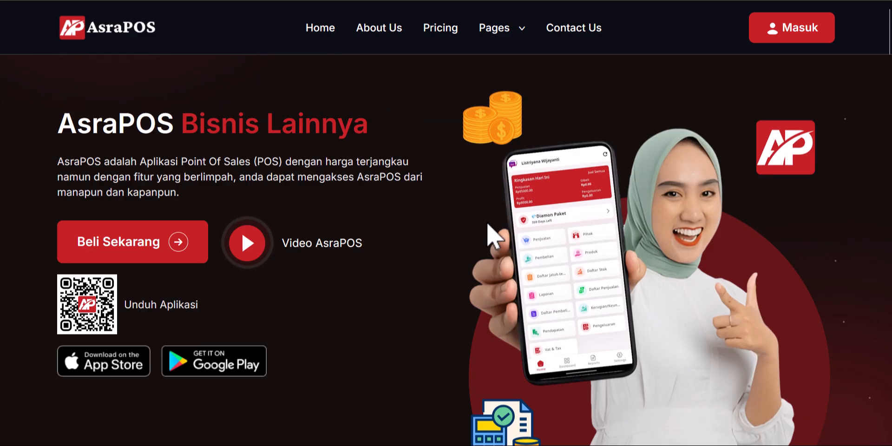
{"action": "scroll", "coordinate": [495, 236], "scroll_direction": "down", "scroll_amount": 15}
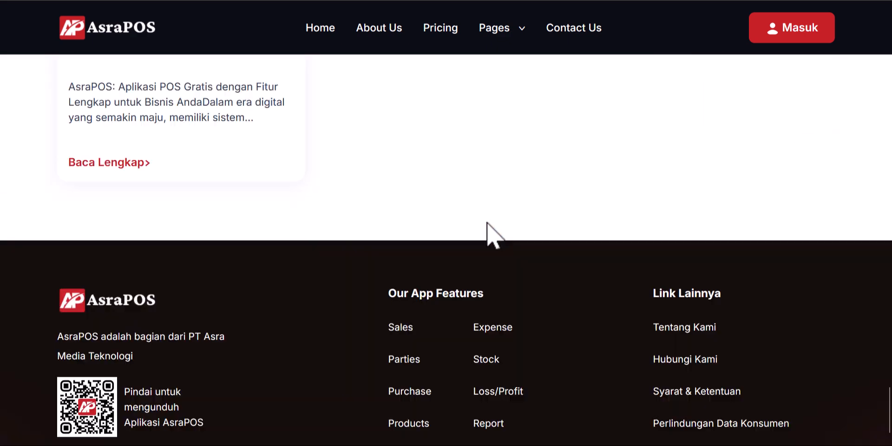
{"action": "scroll", "coordinate": [495, 236], "scroll_direction": "down", "scroll_amount": 3}
{"action": "scroll", "coordinate": [495, 235], "scroll_direction": "up", "scroll_amount": 15}
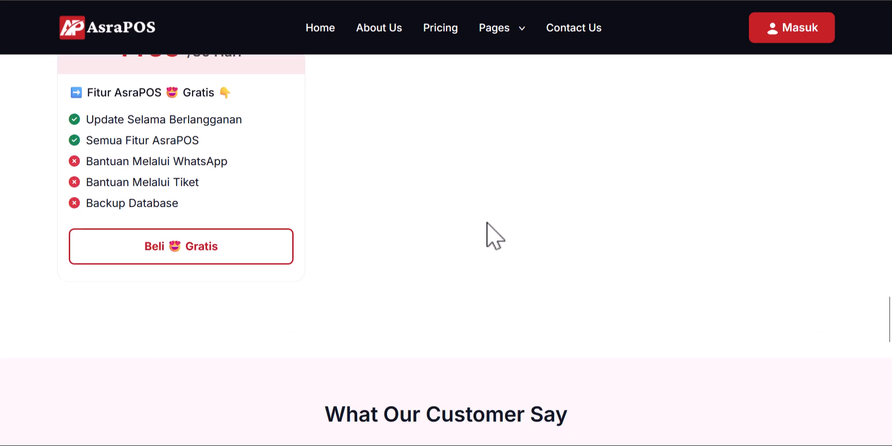
{"action": "scroll", "coordinate": [487, 223], "scroll_direction": "up", "scroll_amount": 5}
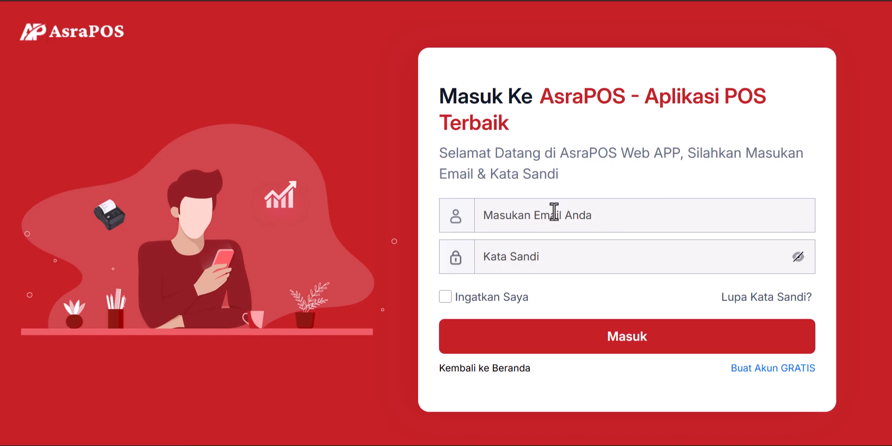
Step: Log in with the saved demo e-mail and the account password, declining to save the password
{"action": "left_click", "coordinate": [554, 212]}
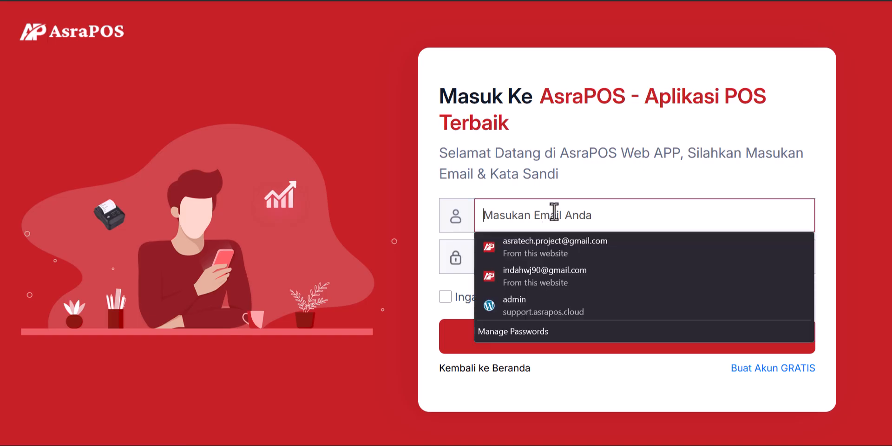
{"action": "key", "text": "ctrl+v"}
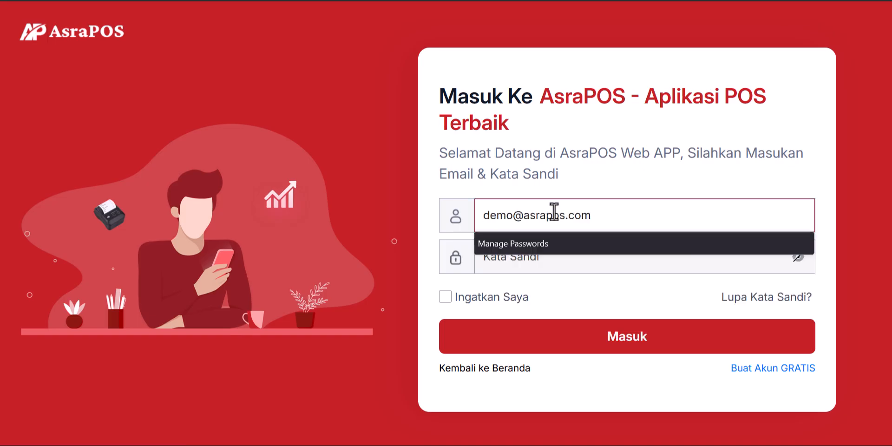
{"action": "key", "text": "Tab"}
{"action": "type", "text": "12"}
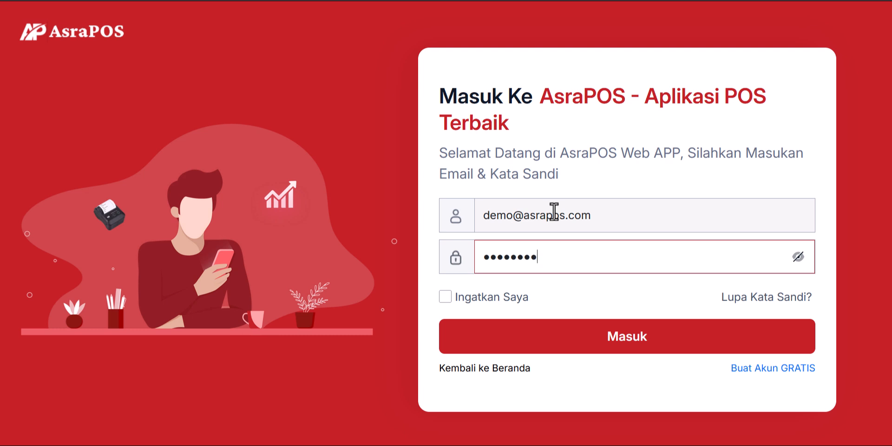
{"action": "left_click", "coordinate": [599, 345]}
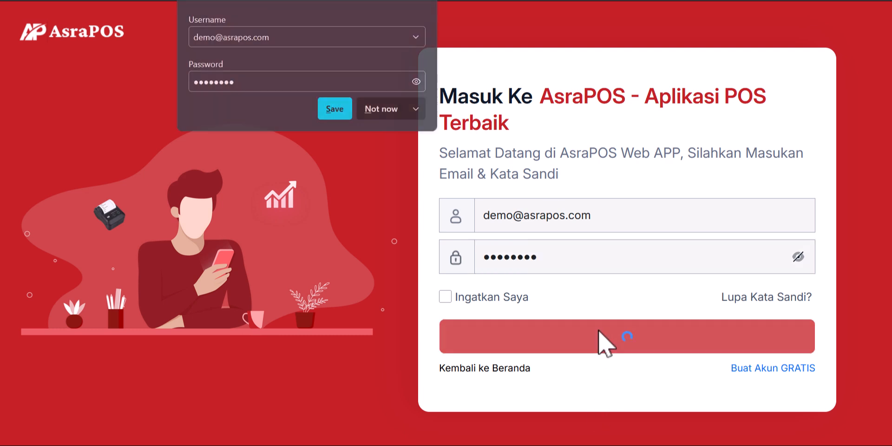
{"action": "left_click", "coordinate": [378, 117]}
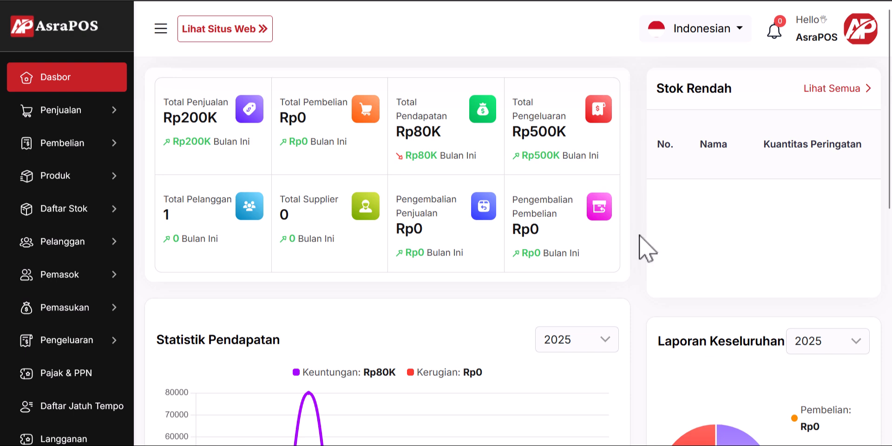
Step: Review the Dasbor summary cards and latest sales and purchases lists, then expand the Produk menu
{"action": "scroll", "coordinate": [695, 153], "scroll_direction": "down", "scroll_amount": 4}
{"action": "scroll", "coordinate": [692, 161], "scroll_direction": "up", "scroll_amount": 4}
{"action": "scroll", "coordinate": [741, 184], "scroll_direction": "down", "scroll_amount": 5}
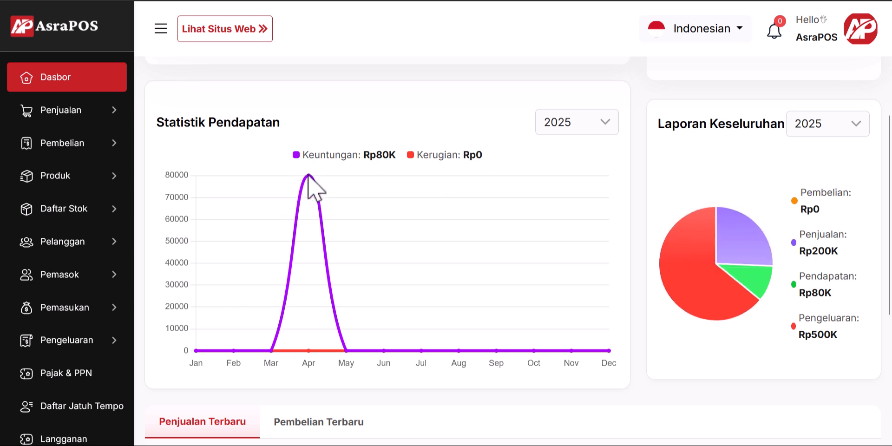
{"action": "scroll", "coordinate": [308, 176], "scroll_direction": "down", "scroll_amount": 5}
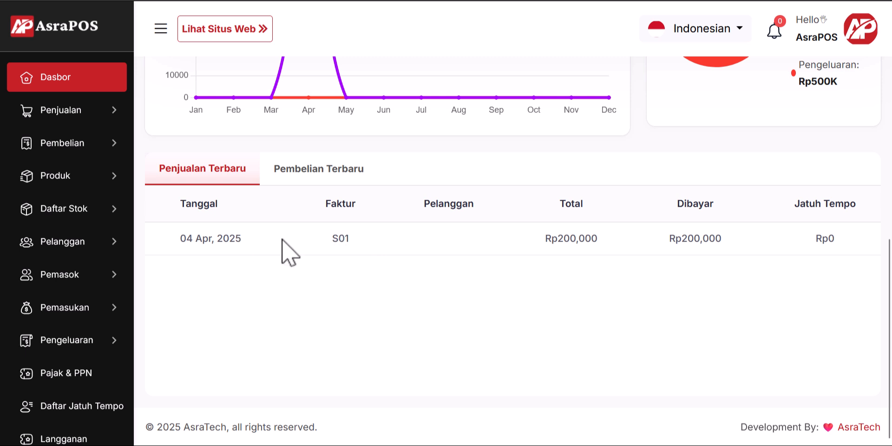
{"action": "left_click", "coordinate": [297, 179]}
{"action": "left_click", "coordinate": [182, 179]}
{"action": "scroll", "coordinate": [322, 200], "scroll_direction": "up", "scroll_amount": 10}
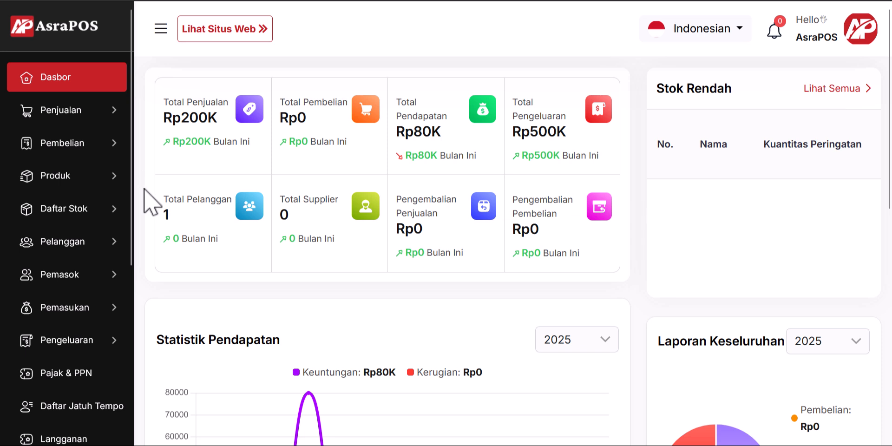
{"action": "left_click", "coordinate": [96, 175]}
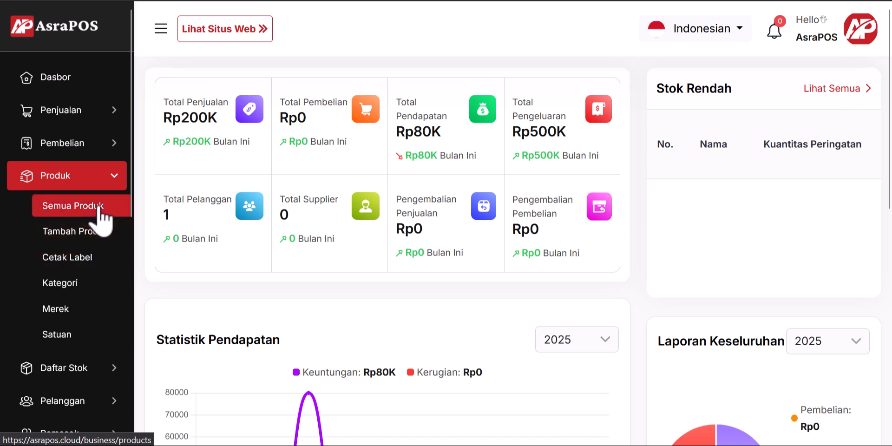
{"action": "left_click", "coordinate": [110, 179]}
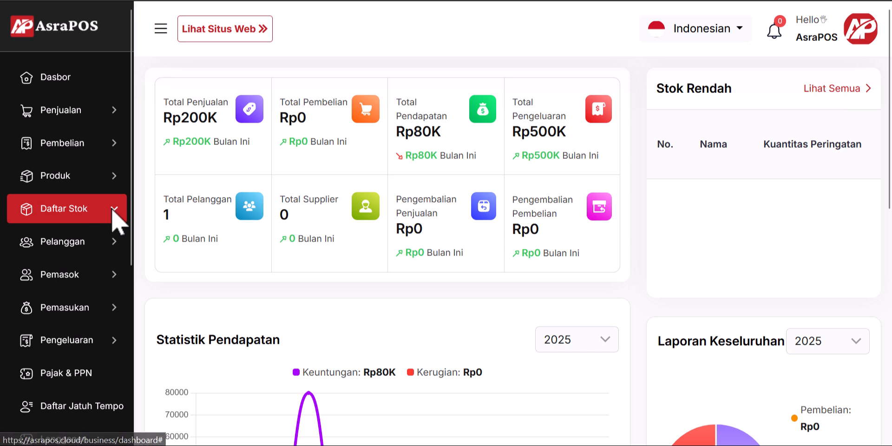
{"action": "left_click", "coordinate": [74, 217]}
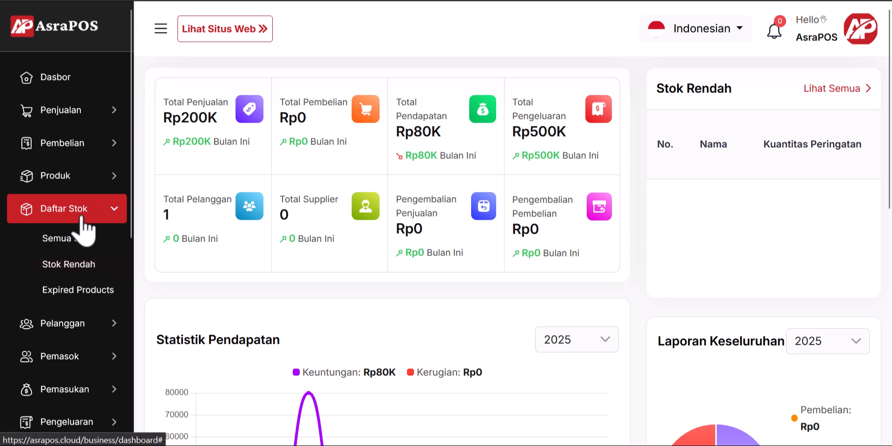
{"action": "left_click", "coordinate": [82, 214]}
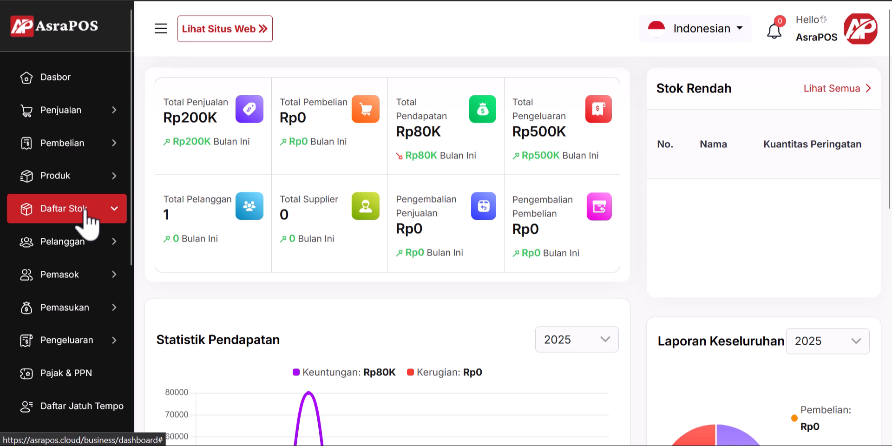
{"action": "scroll", "coordinate": [86, 214], "scroll_direction": "down", "scroll_amount": 3}
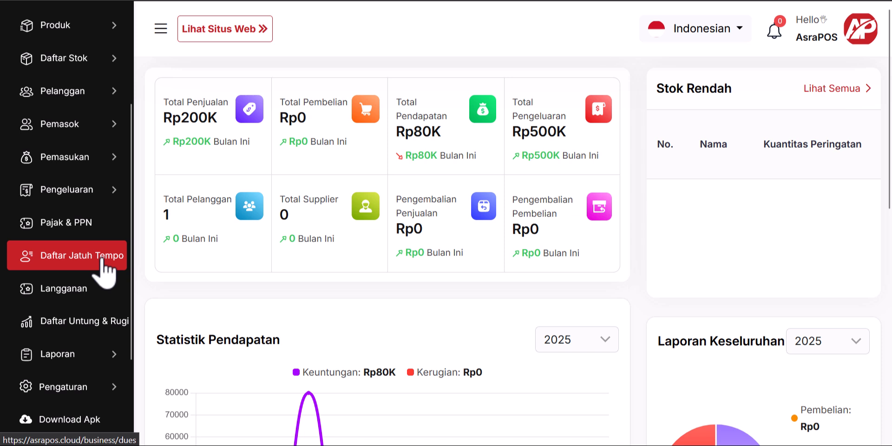
Step: Open Daftar Jatuh Tempo and expand the stock, customer, supplier and income menus
{"action": "left_click", "coordinate": [104, 262]}
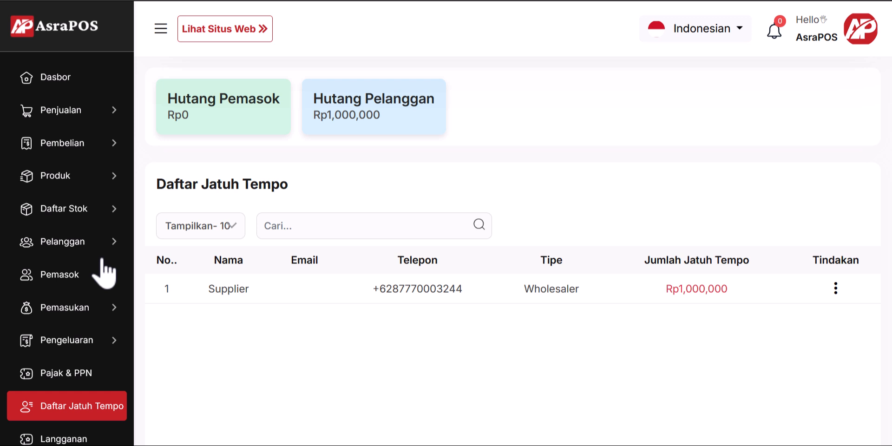
{"action": "left_click", "coordinate": [78, 218]}
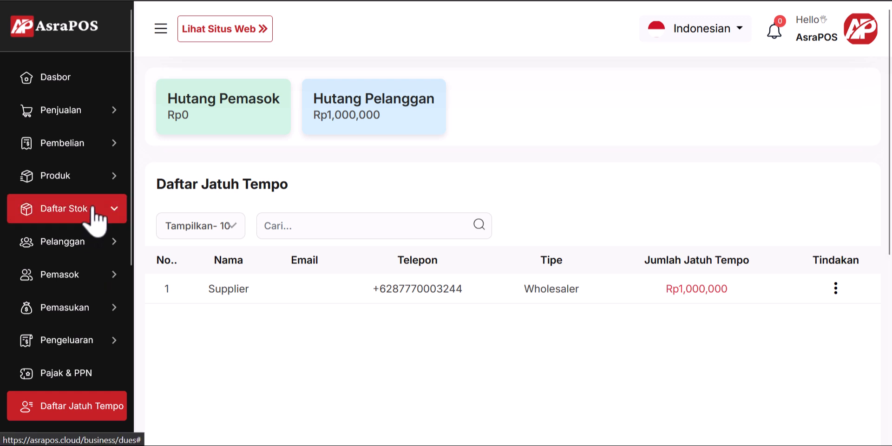
{"action": "left_click", "coordinate": [91, 242]}
{"action": "left_click", "coordinate": [108, 279]}
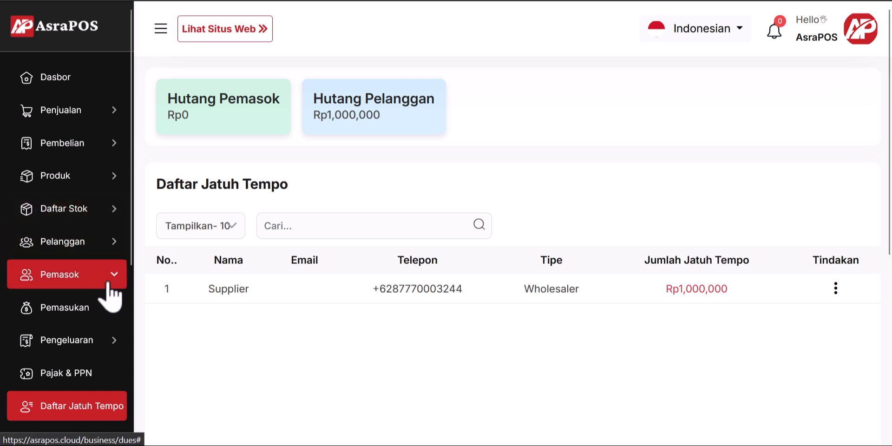
{"action": "left_click", "coordinate": [107, 310]}
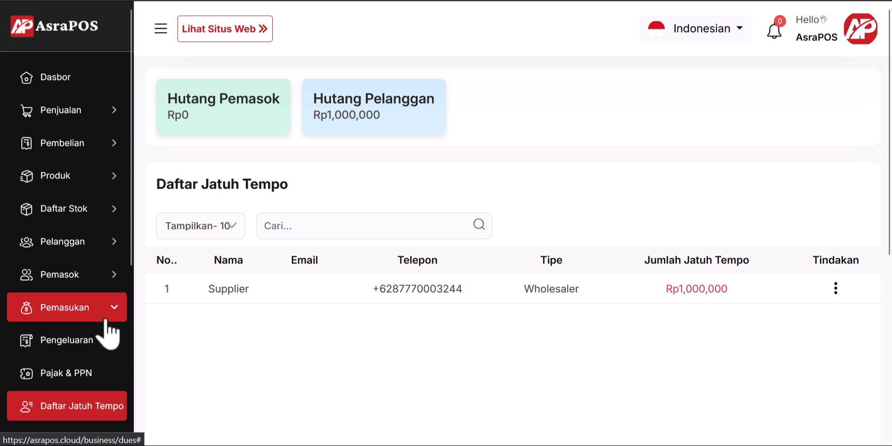
{"action": "scroll", "coordinate": [93, 353], "scroll_direction": "down", "scroll_amount": 3}
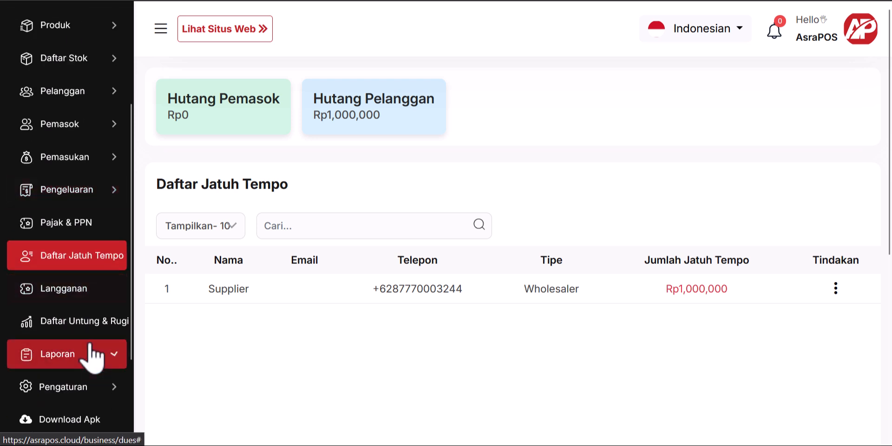
{"action": "scroll", "coordinate": [96, 233], "scroll_direction": "down", "scroll_amount": 2}
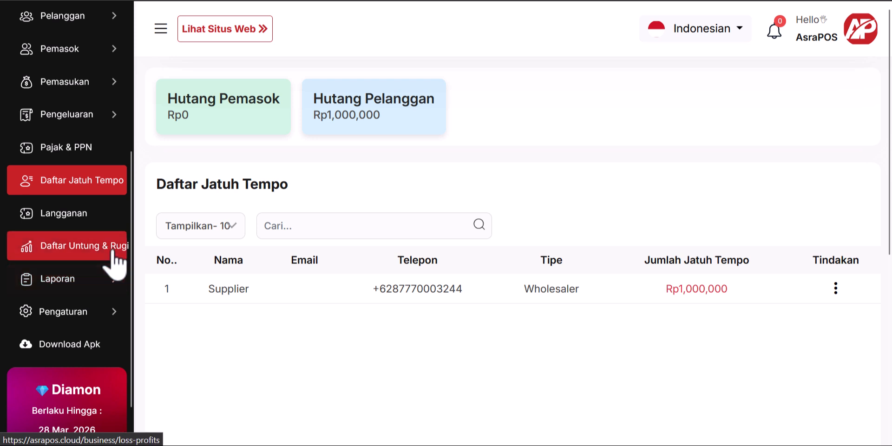
Step: Open the Peran Pengguna page under Pengaturan
{"action": "left_click", "coordinate": [105, 311]}
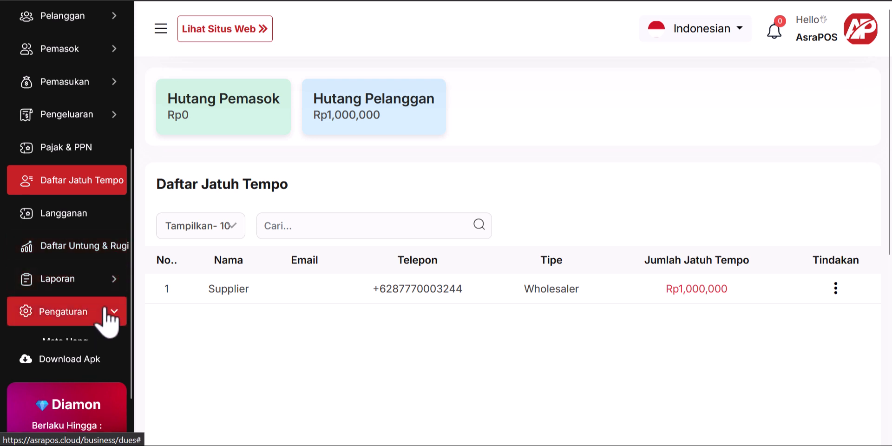
{"action": "scroll", "coordinate": [108, 321], "scroll_direction": "down", "scroll_amount": 4}
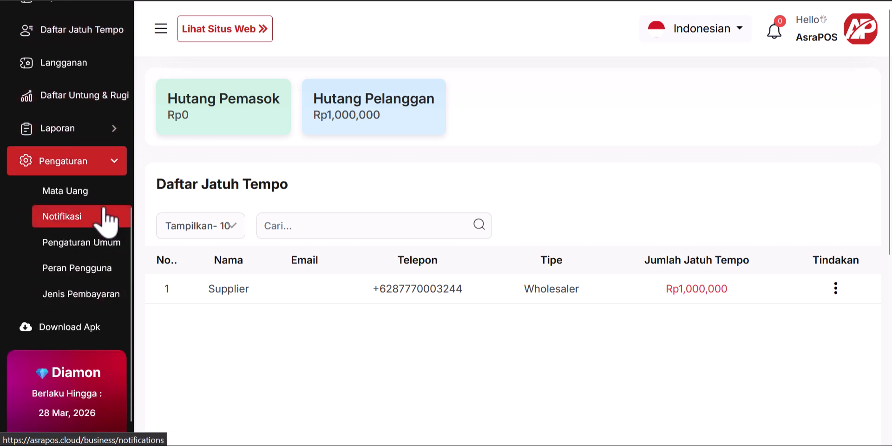
{"action": "left_click", "coordinate": [99, 278]}
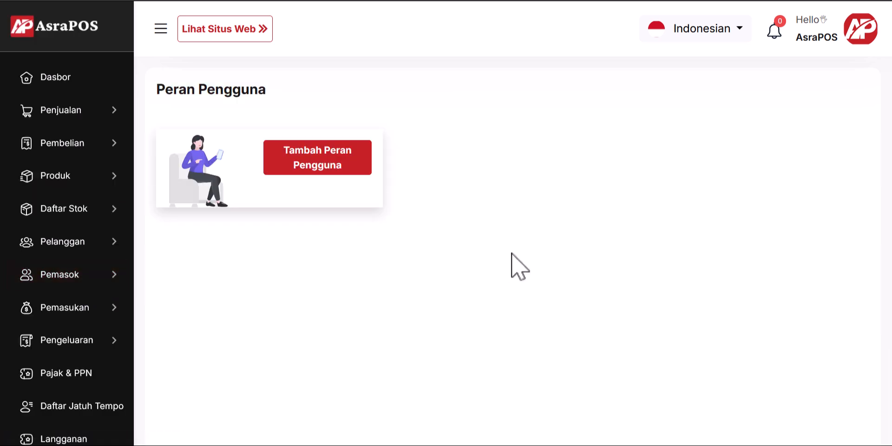
Step: Start a new user role with only the Penjualan and Daftar Pembelian permissions ticked
{"action": "left_click", "coordinate": [325, 165]}
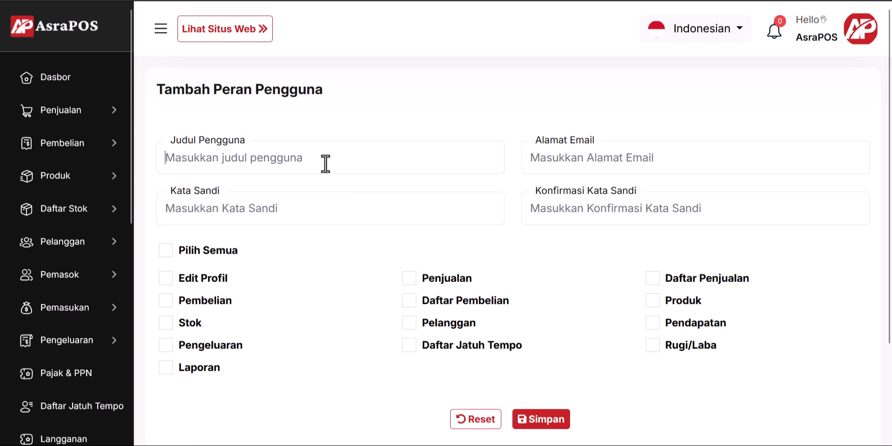
{"action": "left_click", "coordinate": [583, 157]}
{"action": "left_click", "coordinate": [300, 207]}
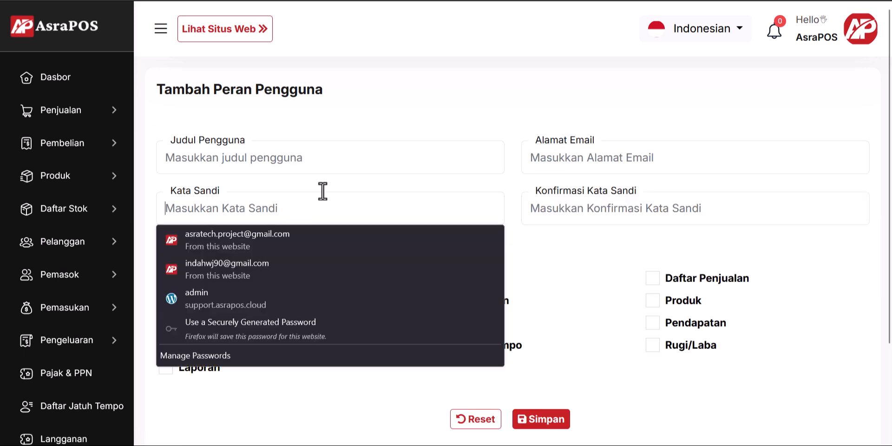
{"action": "left_click", "coordinate": [679, 184]}
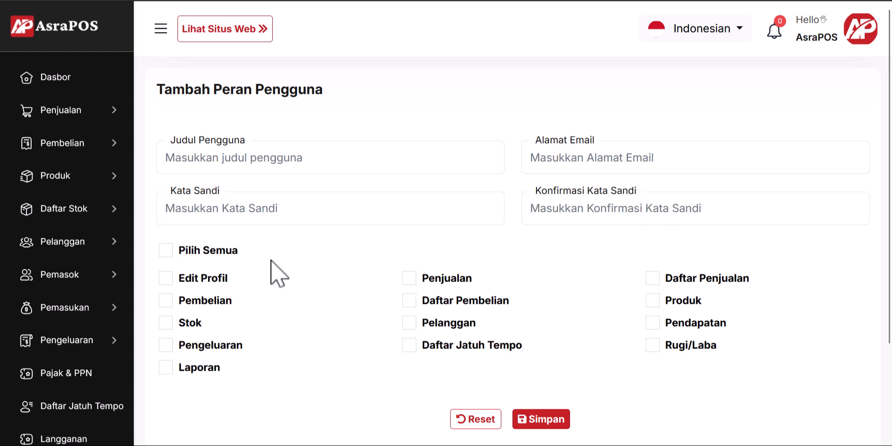
{"action": "scroll", "coordinate": [271, 260], "scroll_direction": "down", "scroll_amount": 2}
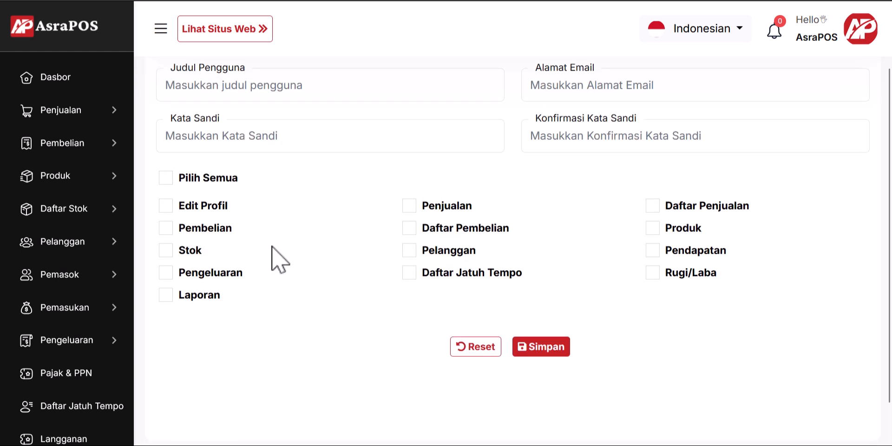
{"action": "left_click", "coordinate": [409, 206]}
{"action": "left_click", "coordinate": [407, 230]}
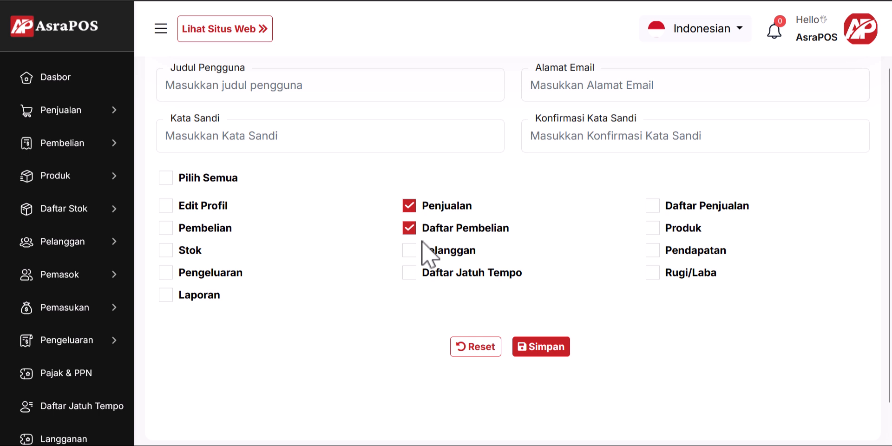
{"action": "left_click", "coordinate": [653, 229]}
{"action": "left_click", "coordinate": [653, 228]}
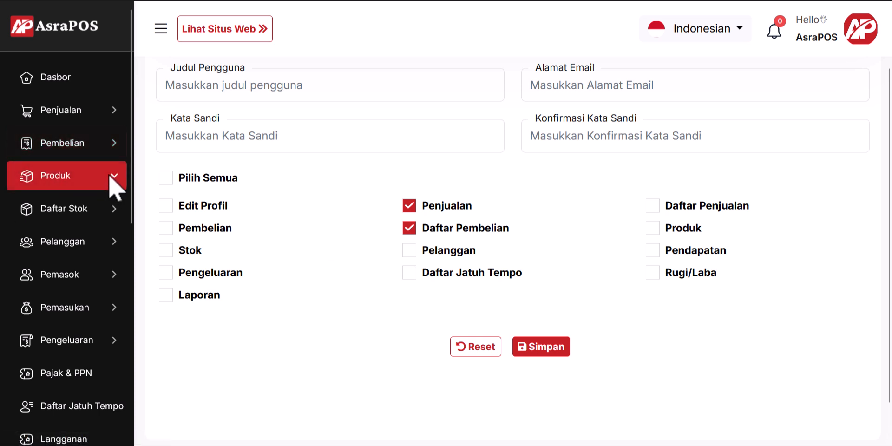
Step: Add a unit named Box in Produk > Satuan and save it
{"action": "left_click", "coordinate": [83, 177]}
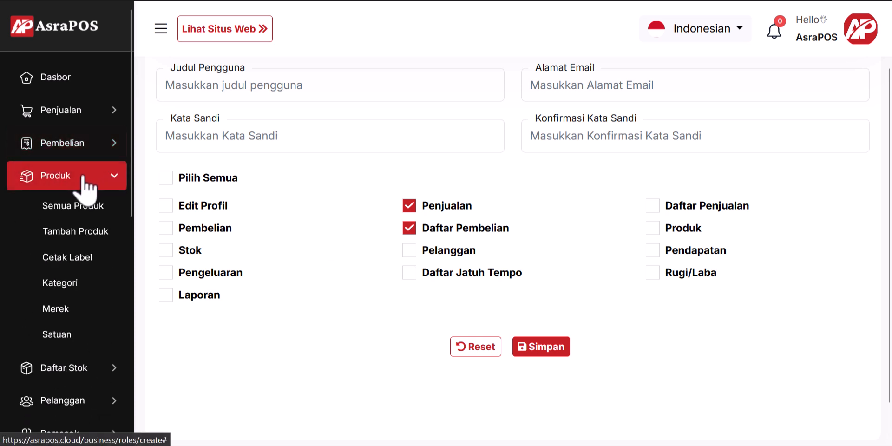
{"action": "left_click", "coordinate": [71, 337]}
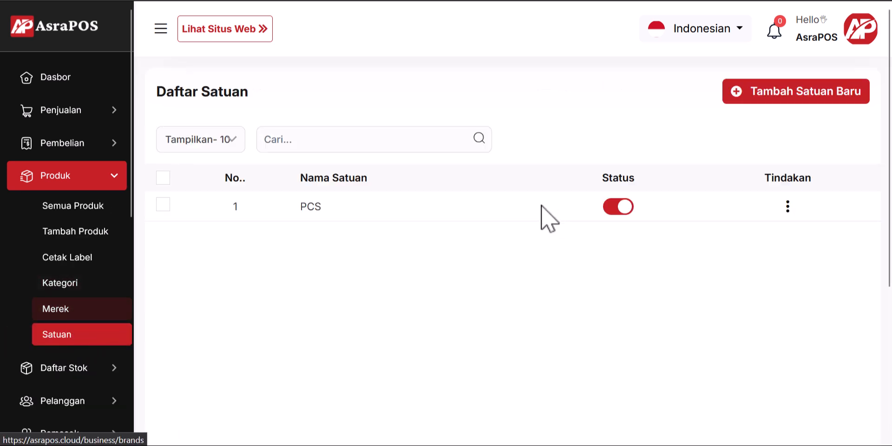
{"action": "double_click", "coordinate": [313, 207]}
{"action": "left_click", "coordinate": [360, 249]}
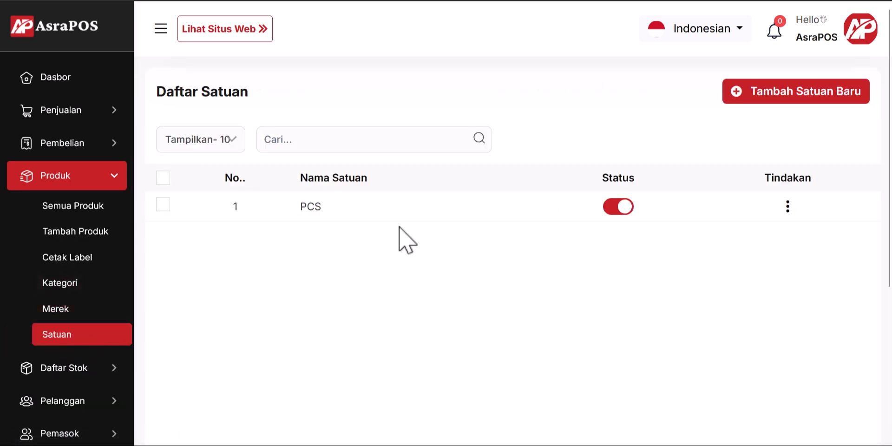
{"action": "left_click", "coordinate": [747, 98]}
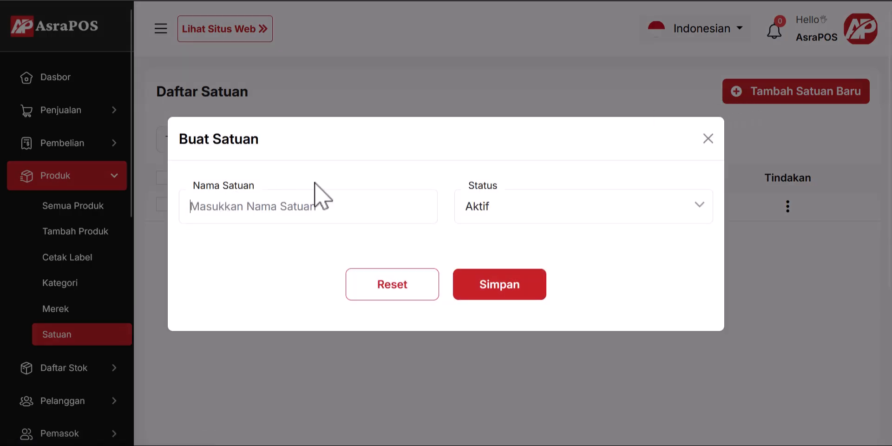
{"action": "left_click", "coordinate": [284, 206]}
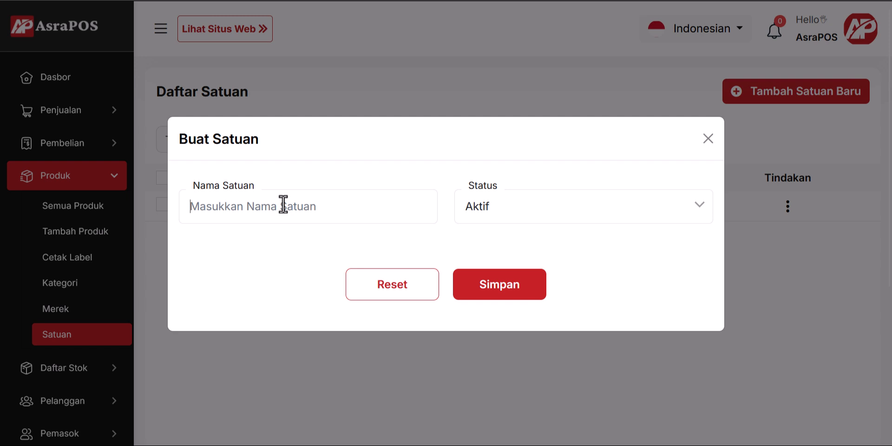
{"action": "type", "text": "Bo"}
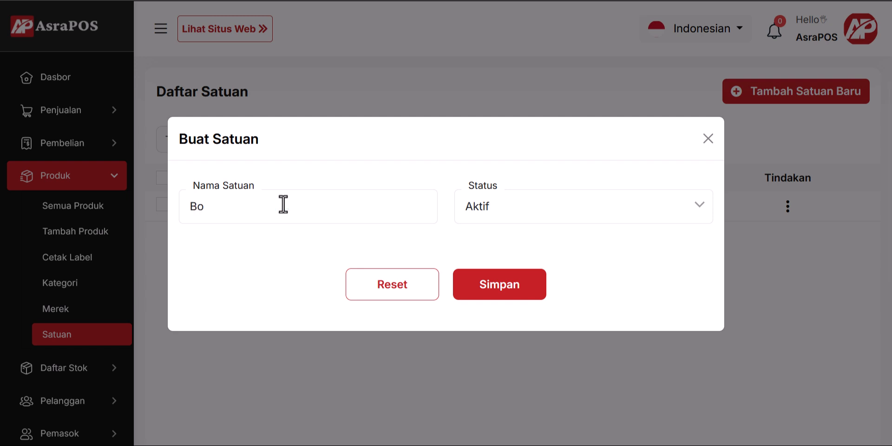
{"action": "type", "text": "x"}
{"action": "left_click", "coordinate": [503, 297]}
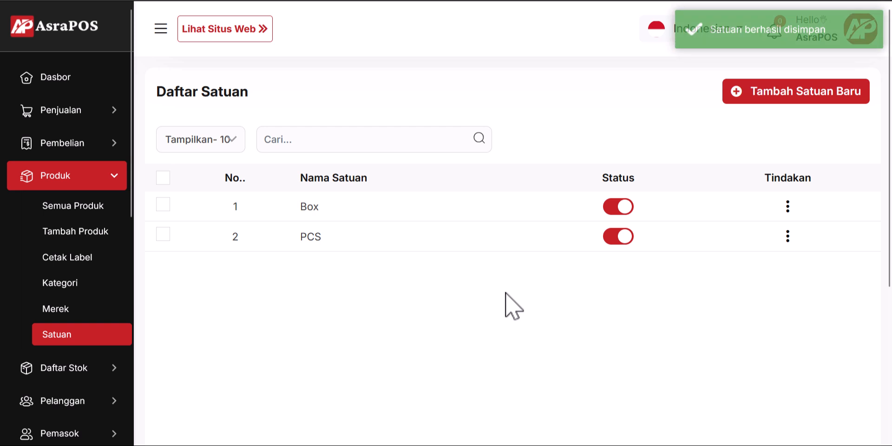
Step: Create and save a new brand named Sunslik in the Merek list
{"action": "left_click", "coordinate": [70, 325]}
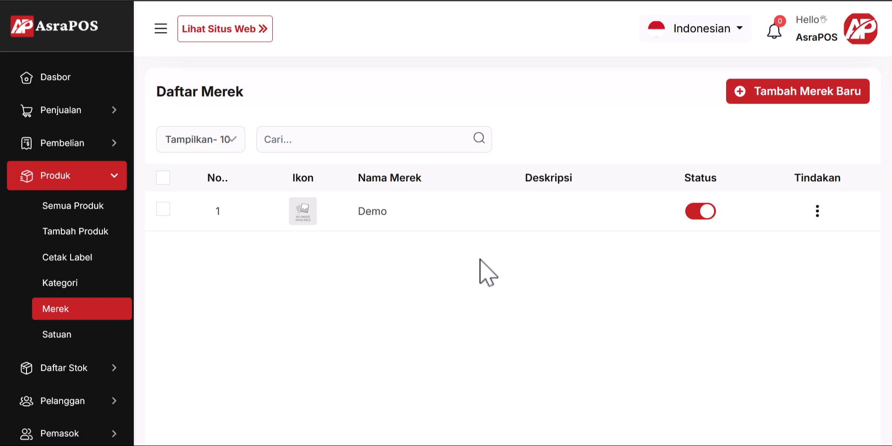
{"action": "left_click", "coordinate": [744, 93]}
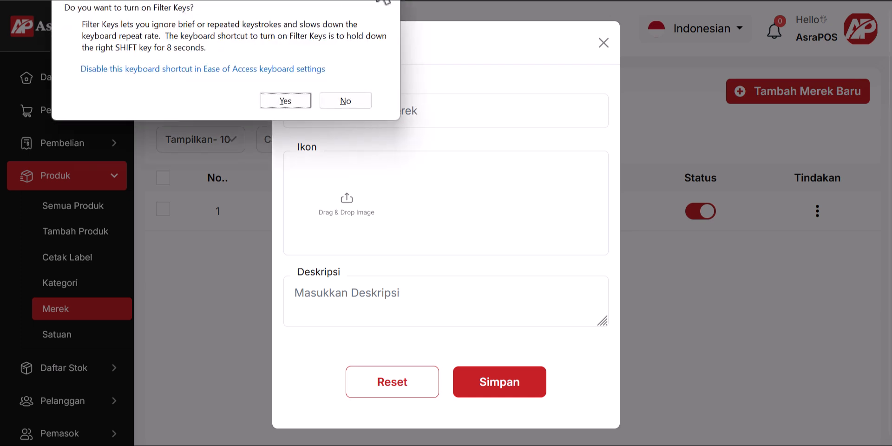
{"action": "left_click", "coordinate": [345, 101]}
{"action": "left_click", "coordinate": [360, 100]}
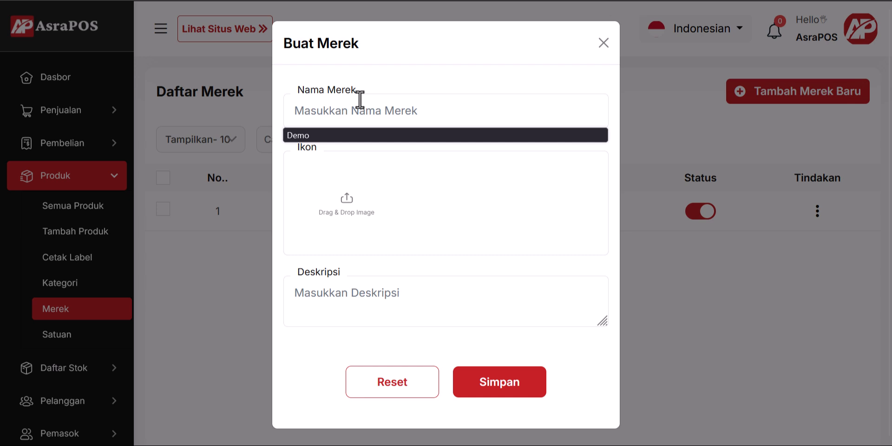
{"action": "type", "text": "Sunslik"}
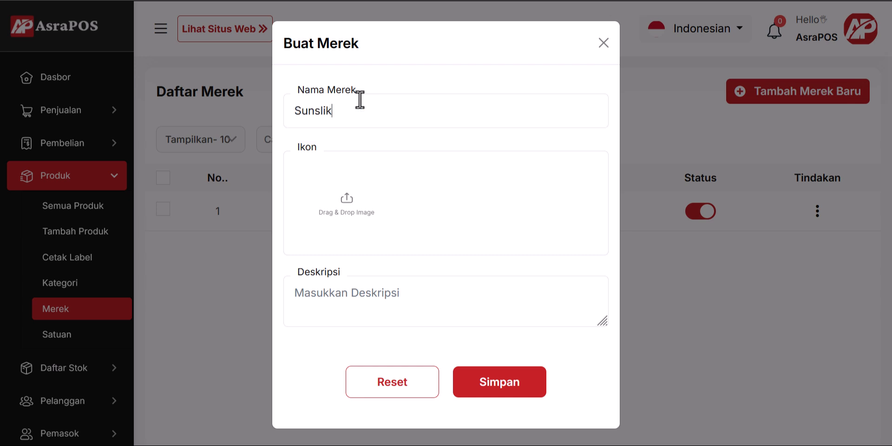
{"action": "left_click", "coordinate": [521, 383]}
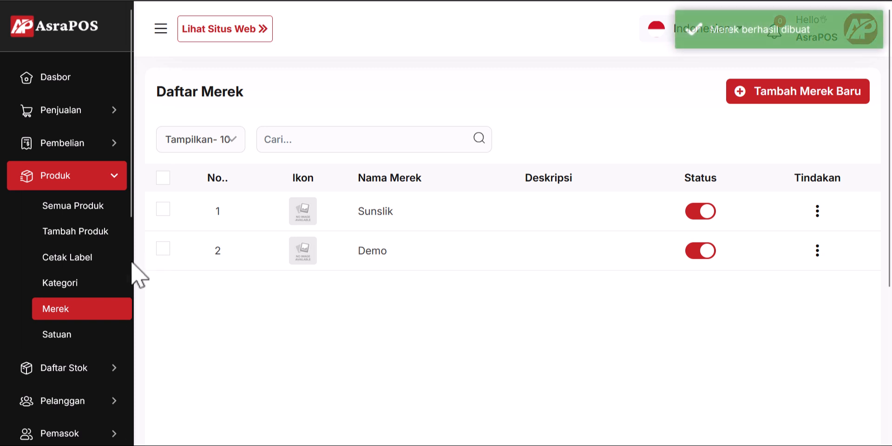
{"action": "left_click", "coordinate": [85, 285]}
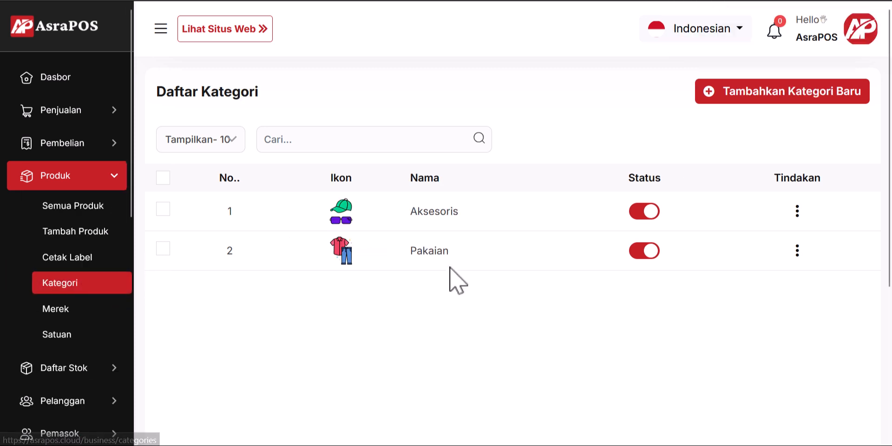
Step: Look over the Aksesoris and Pakaian categories, cancel a new category, and open Tambah Produk
{"action": "double_click", "coordinate": [435, 211]}
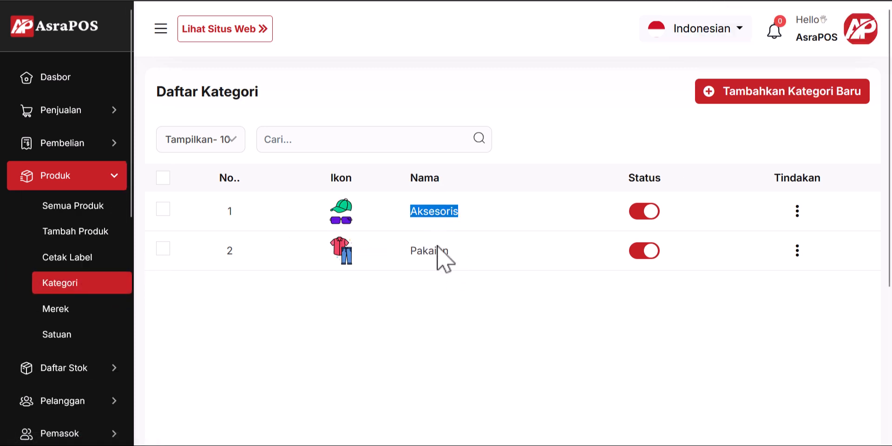
{"action": "double_click", "coordinate": [435, 251]}
{"action": "left_click", "coordinate": [526, 288]}
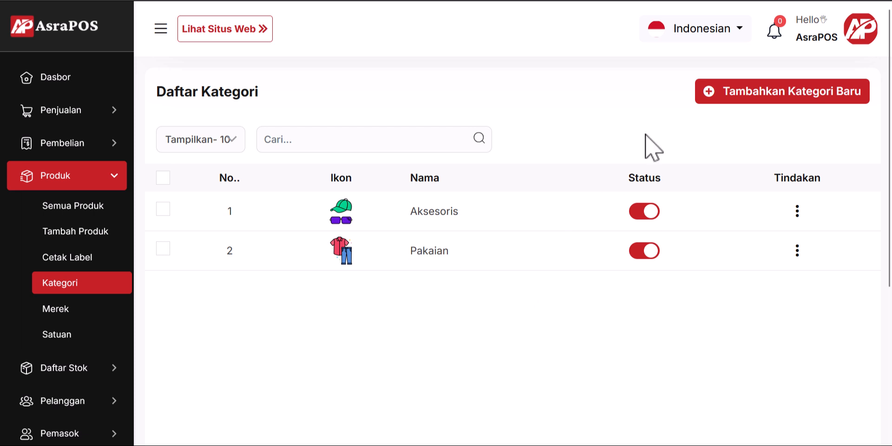
{"action": "left_click", "coordinate": [738, 104]}
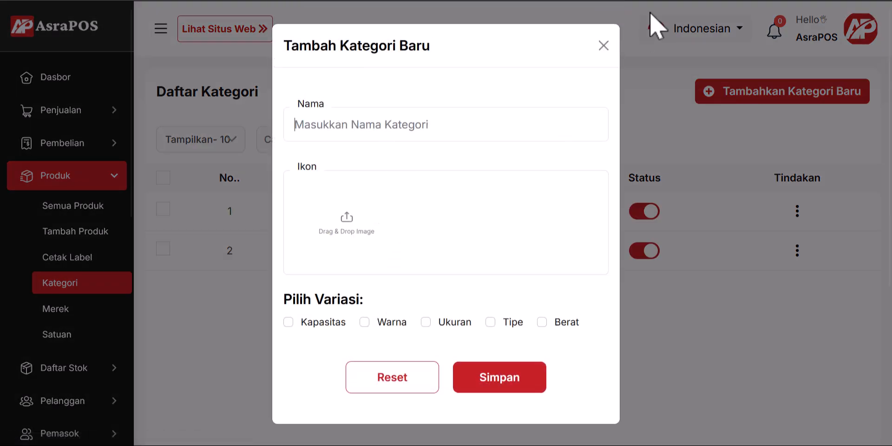
{"action": "left_click", "coordinate": [604, 45]}
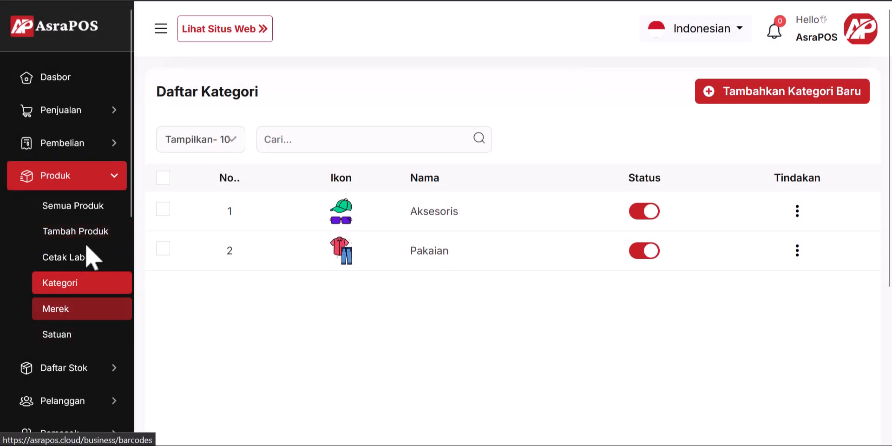
{"action": "left_click", "coordinate": [99, 240]}
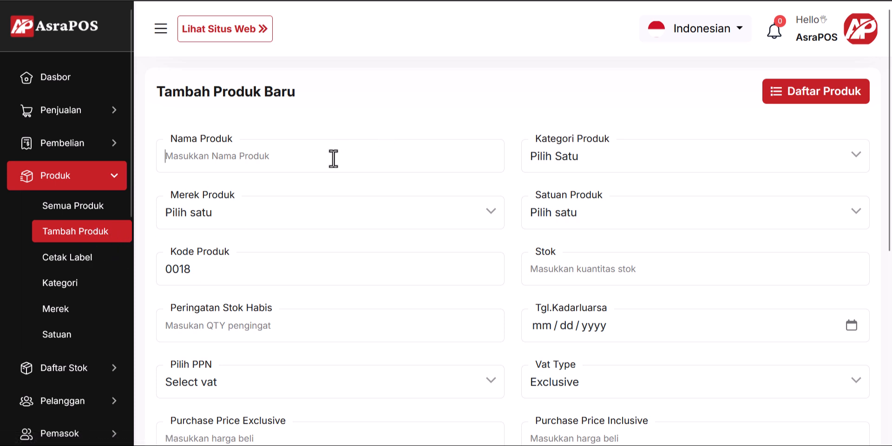
Step: Set the product category to Aksesoris, brand to Sunslik and unit to PCS
{"action": "left_click", "coordinate": [604, 158]}
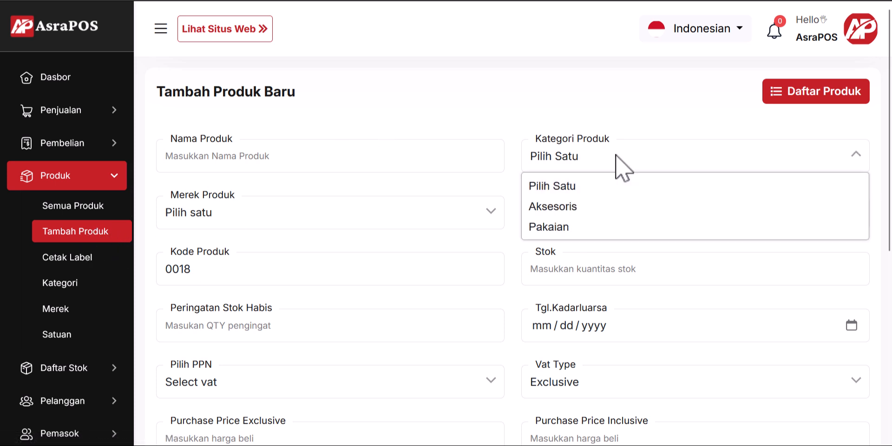
{"action": "left_click", "coordinate": [576, 208]}
{"action": "left_click", "coordinate": [288, 212]}
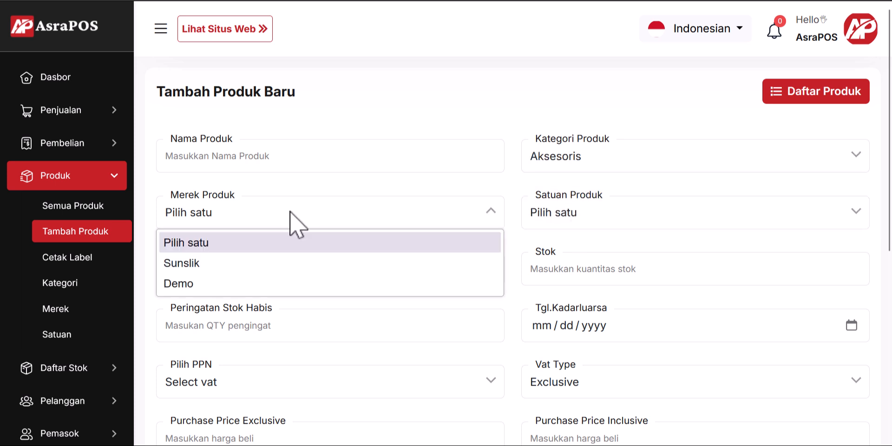
{"action": "left_click", "coordinate": [260, 263]}
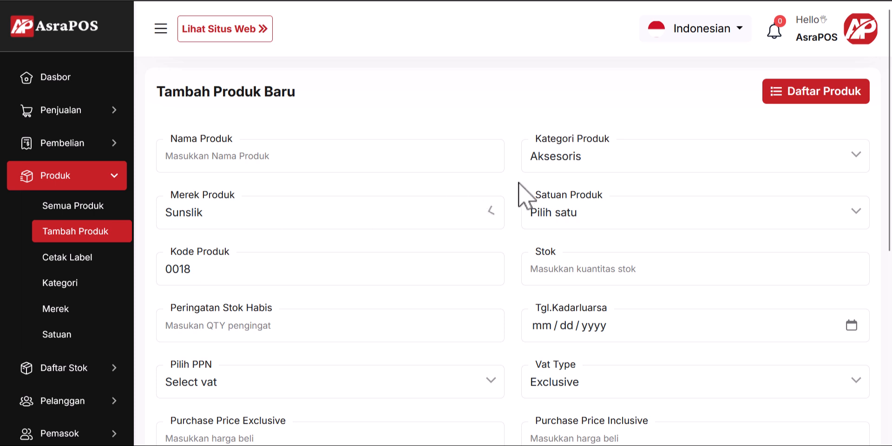
{"action": "left_click", "coordinate": [597, 215]}
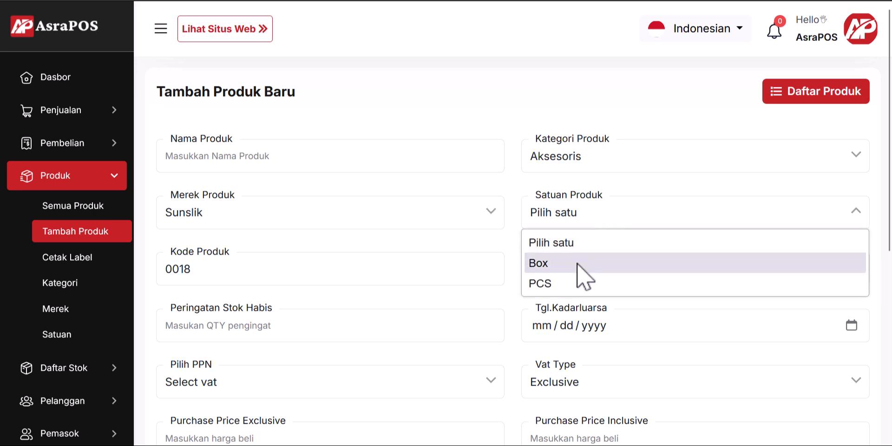
{"action": "left_click", "coordinate": [579, 285]}
Step: Check product code 0018 and enter 0 as the stock quantity
{"action": "scroll", "coordinate": [374, 234], "scroll_direction": "down", "scroll_amount": 1}
{"action": "scroll", "coordinate": [374, 241], "scroll_direction": "down", "scroll_amount": 3}
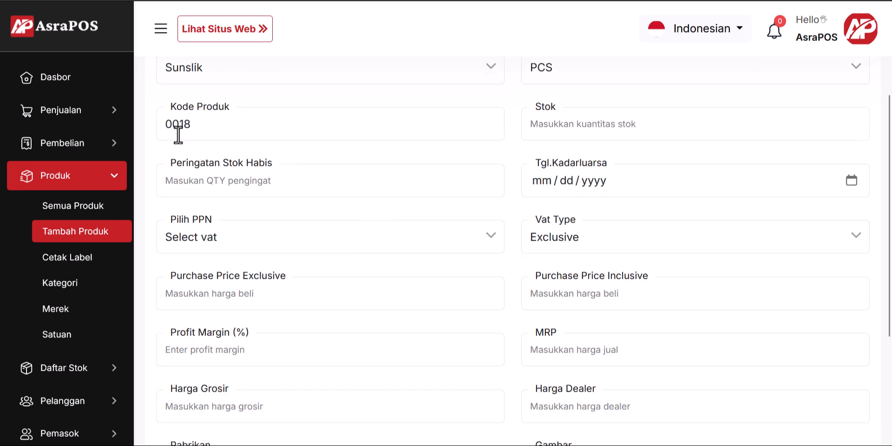
{"action": "double_click", "coordinate": [212, 125]}
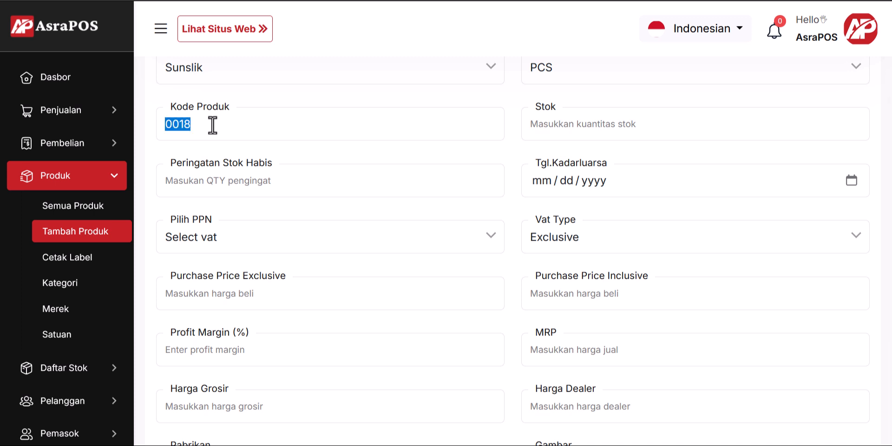
{"action": "left_click", "coordinate": [607, 130]}
{"action": "type", "text": "0"}
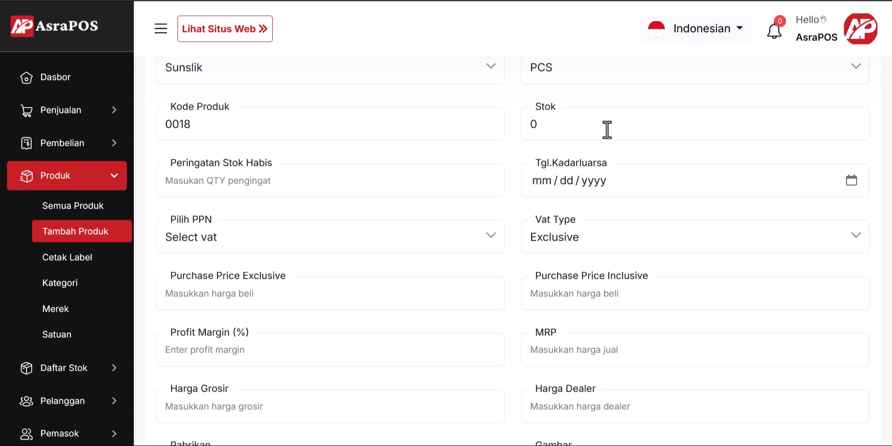
{"action": "left_click", "coordinate": [275, 186]}
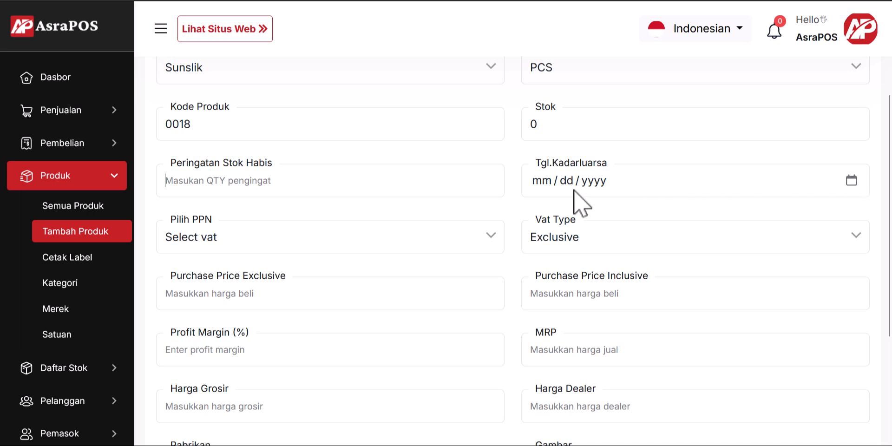
Step: Check the Pilih PPN VAT list and leave it with no VAT rate selected
{"action": "scroll", "coordinate": [426, 195], "scroll_direction": "down", "scroll_amount": 2}
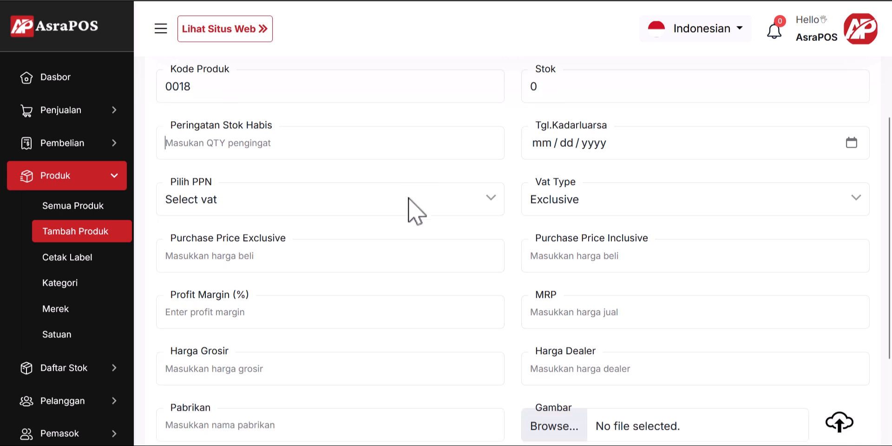
{"action": "left_click", "coordinate": [368, 172]}
{"action": "left_click", "coordinate": [370, 170]}
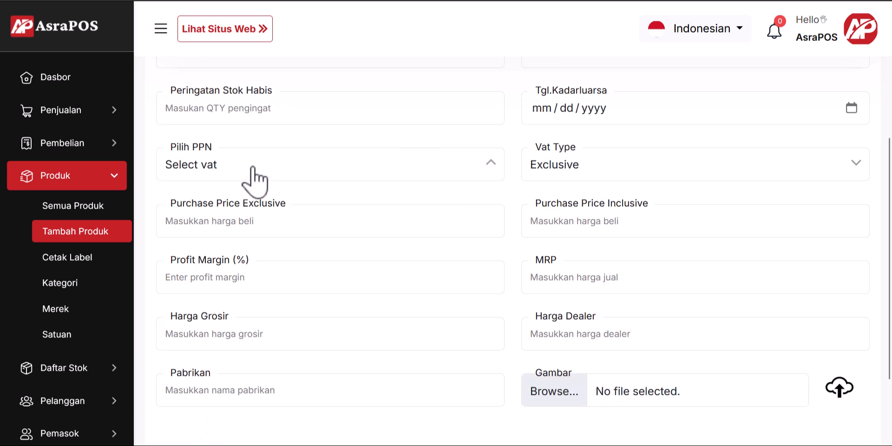
{"action": "scroll", "coordinate": [58, 241], "scroll_direction": "down", "scroll_amount": 6}
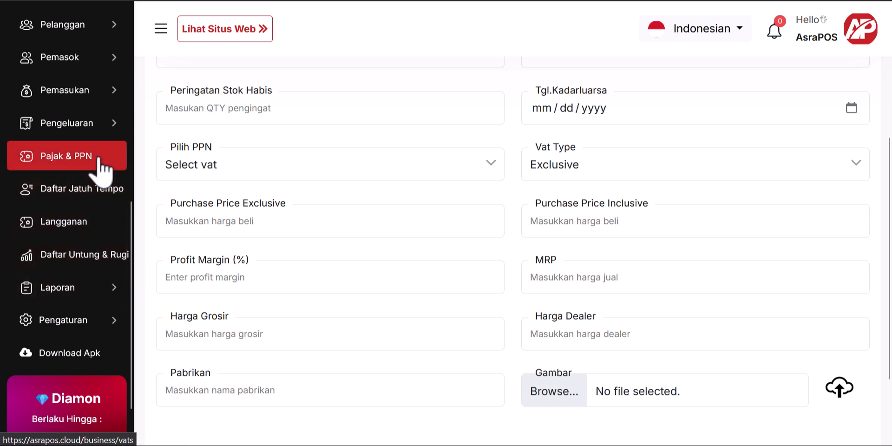
{"action": "left_click", "coordinate": [304, 171]}
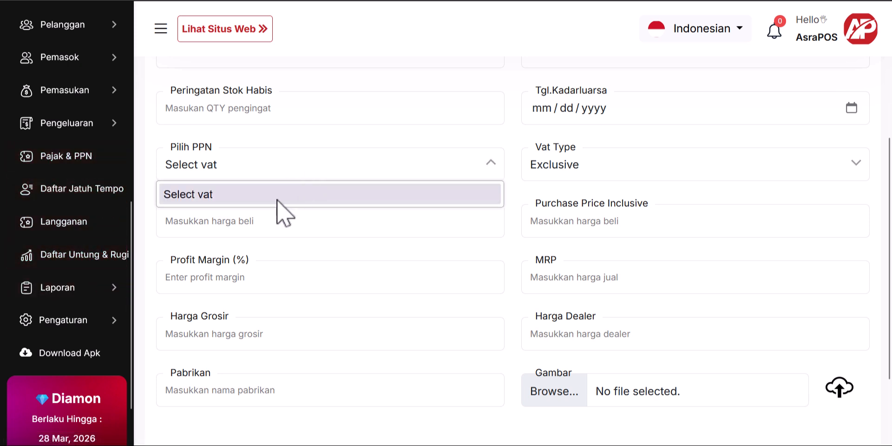
{"action": "left_click", "coordinate": [310, 166]}
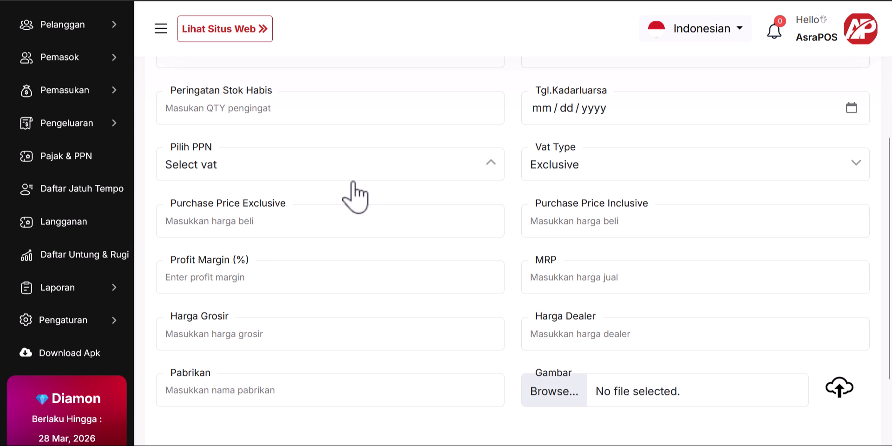
Step: Keep VAT type Exclusive and enter 1000000 as the exclusive purchase price
{"action": "left_click", "coordinate": [568, 167]}
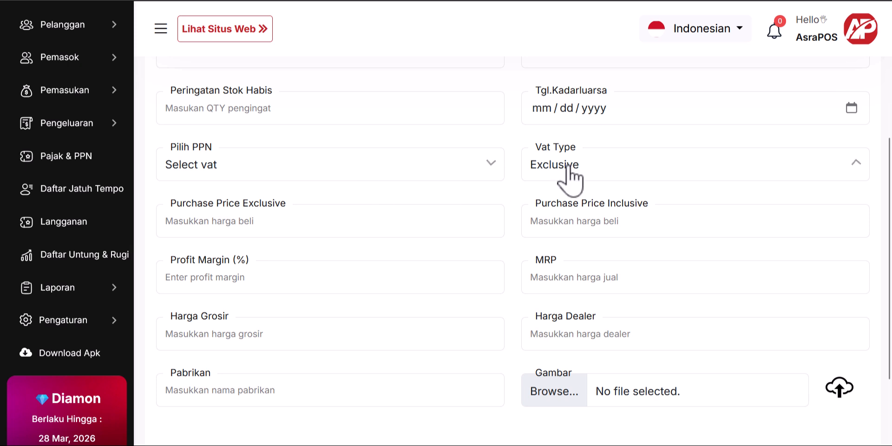
{"action": "left_click", "coordinate": [651, 175]}
{"action": "left_click", "coordinate": [649, 179]}
{"action": "type", "text": "1000000"}
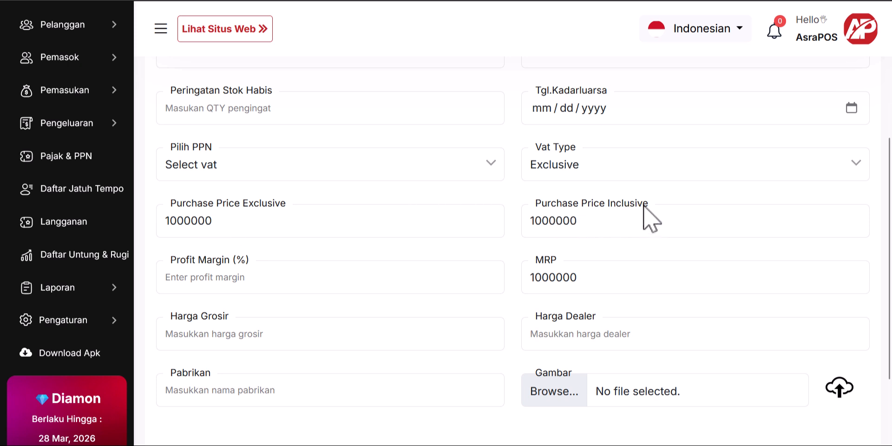
{"action": "scroll", "coordinate": [643, 216], "scroll_direction": "down", "scroll_amount": 2}
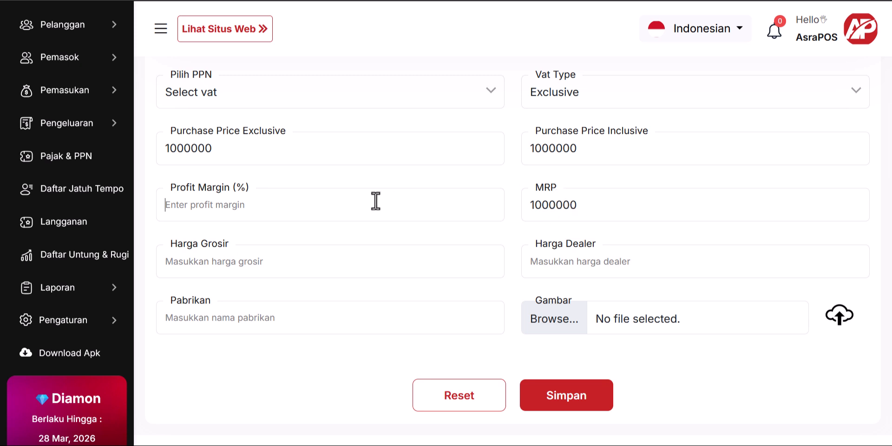
Step: Replace the MRP value 1200000 with 1300000
{"action": "type", "text": "20"}
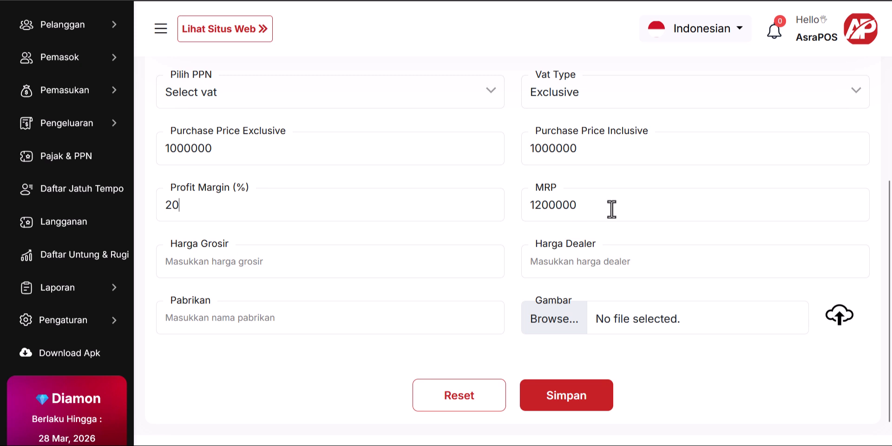
{"action": "left_click_drag", "start_coordinate": [612, 209], "coordinate": [464, 208]}
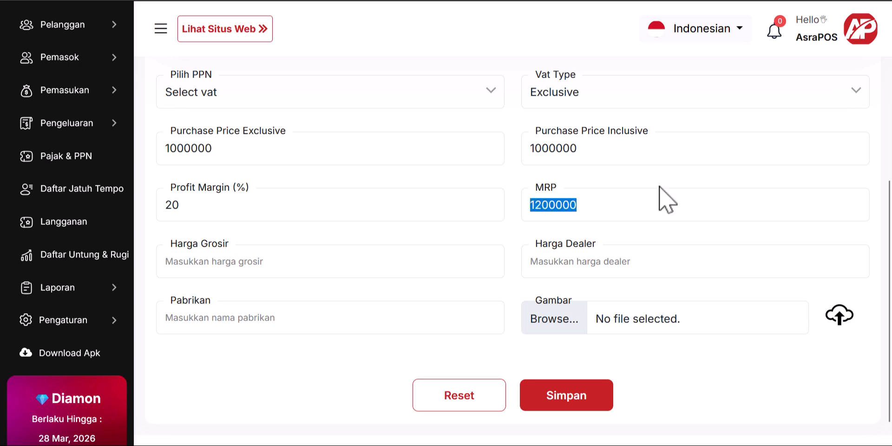
{"action": "type", "text": "1"}
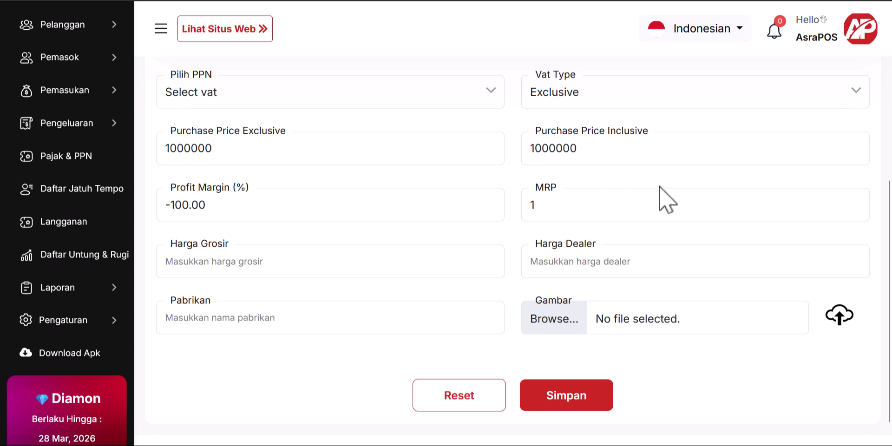
{"action": "type", "text": "300"}
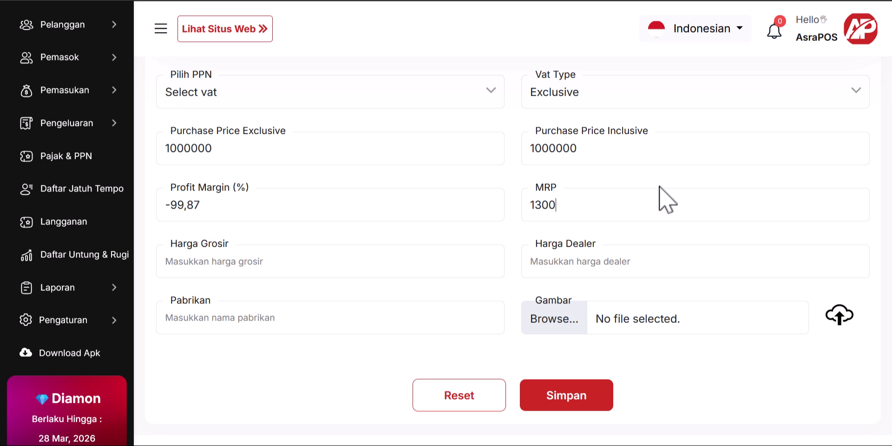
{"action": "type", "text": "000"}
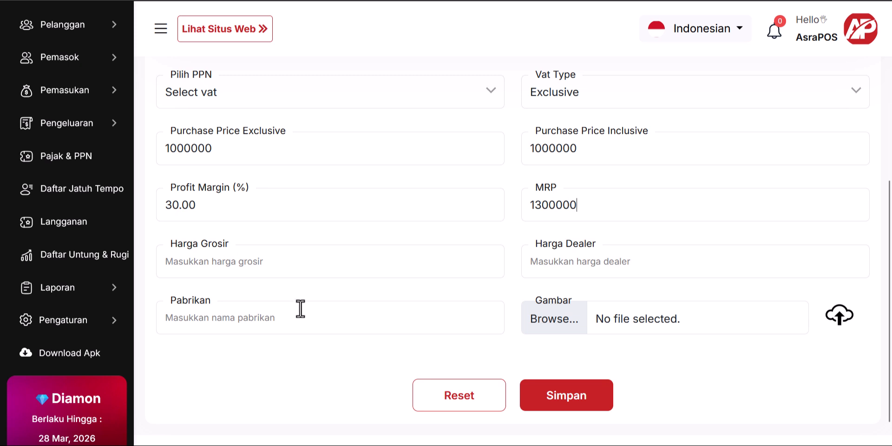
{"action": "left_click", "coordinate": [365, 265]}
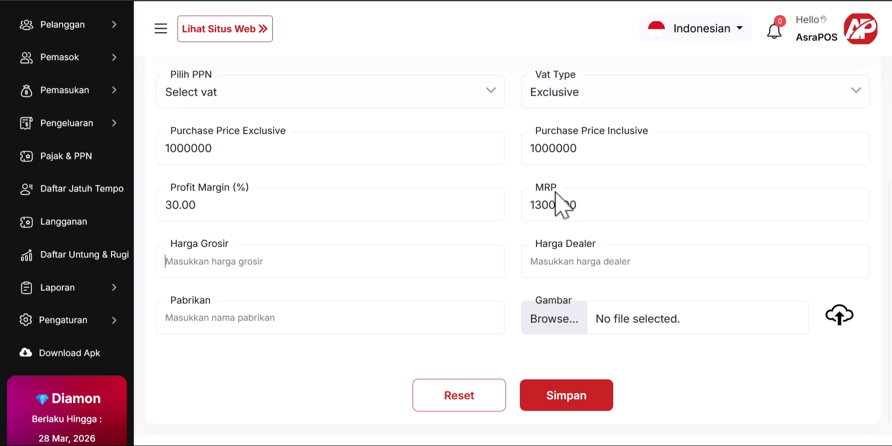
{"action": "double_click", "coordinate": [595, 207]}
Step: Enter 1250000 as Harga Grosir and copy-paste it into Harga Dealer
{"action": "left_click", "coordinate": [251, 256]}
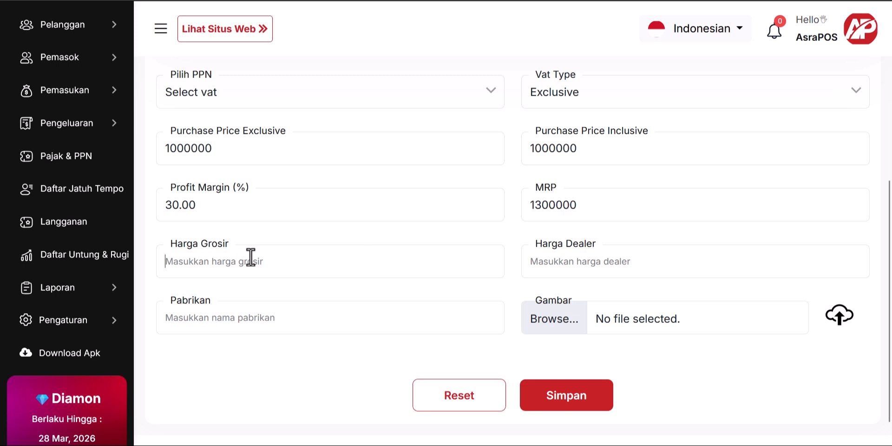
{"action": "type", "text": "1250000"}
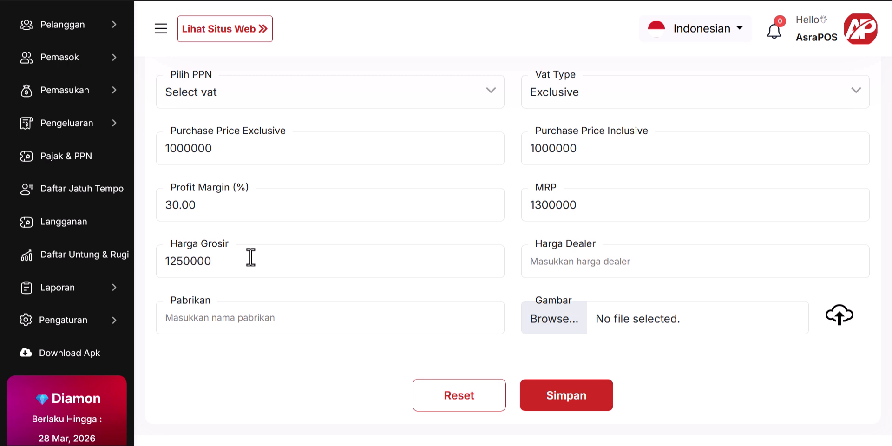
{"action": "double_click", "coordinate": [251, 258]}
{"action": "key", "text": "ctrl+c"}
{"action": "right_click", "coordinate": [251, 259]}
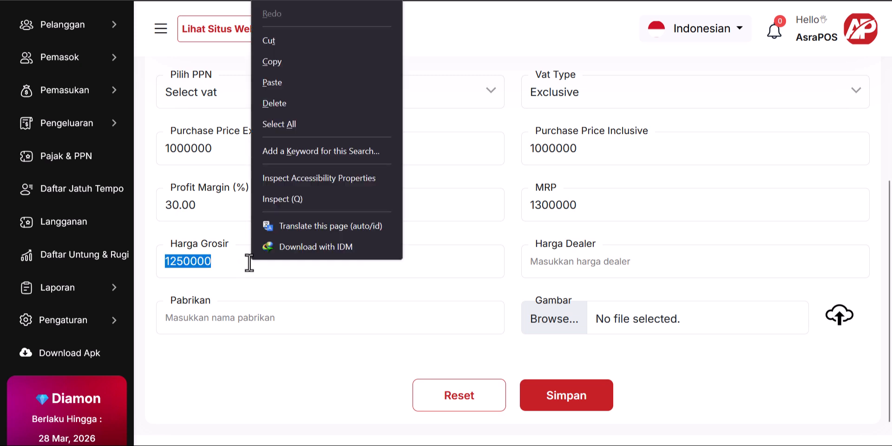
{"action": "left_click", "coordinate": [319, 62]}
{"action": "left_click", "coordinate": [606, 260]}
{"action": "right_click", "coordinate": [605, 261]}
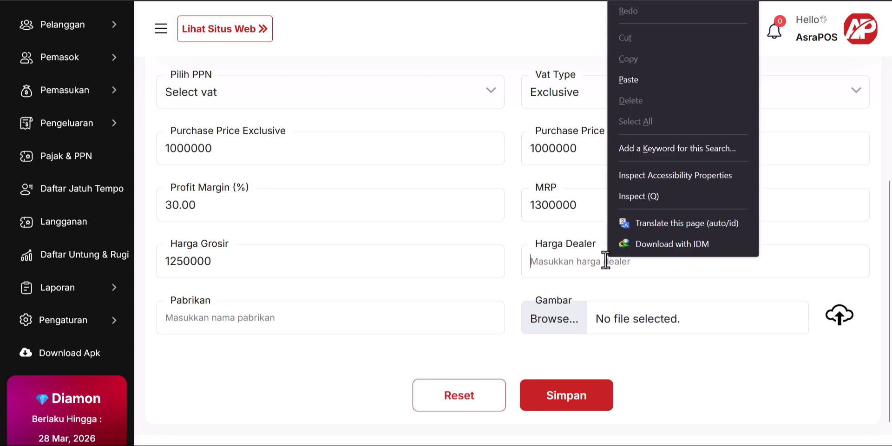
{"action": "left_click", "coordinate": [669, 84]}
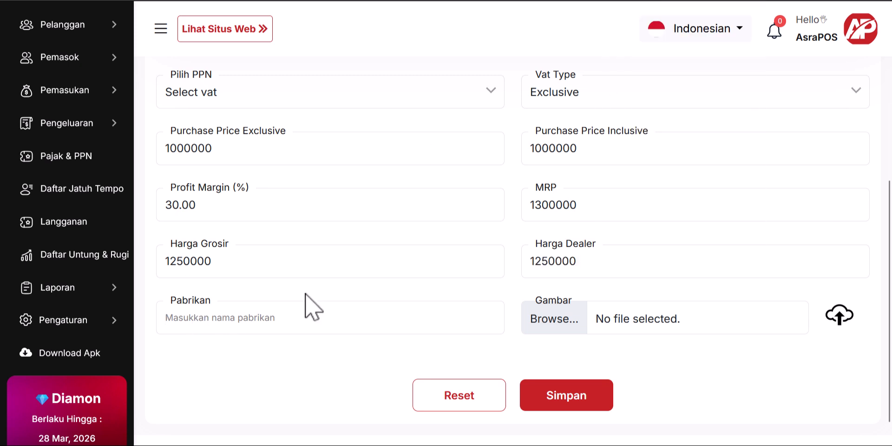
{"action": "left_click", "coordinate": [259, 329]}
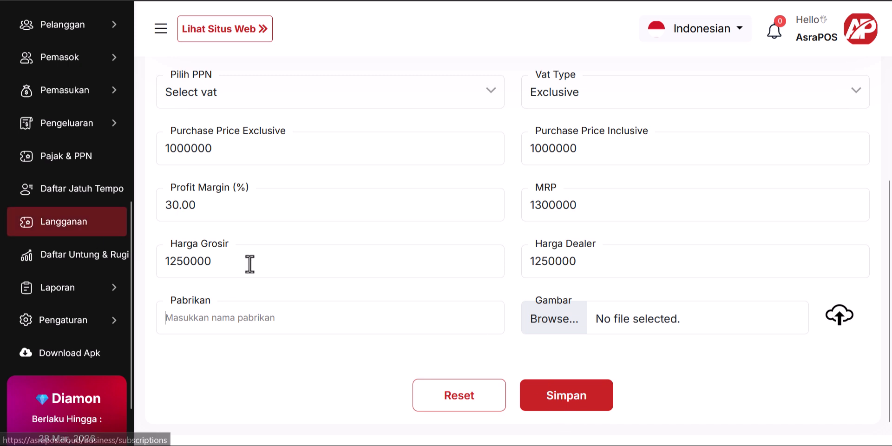
{"action": "scroll", "coordinate": [15, 283], "scroll_direction": "up", "scroll_amount": 5}
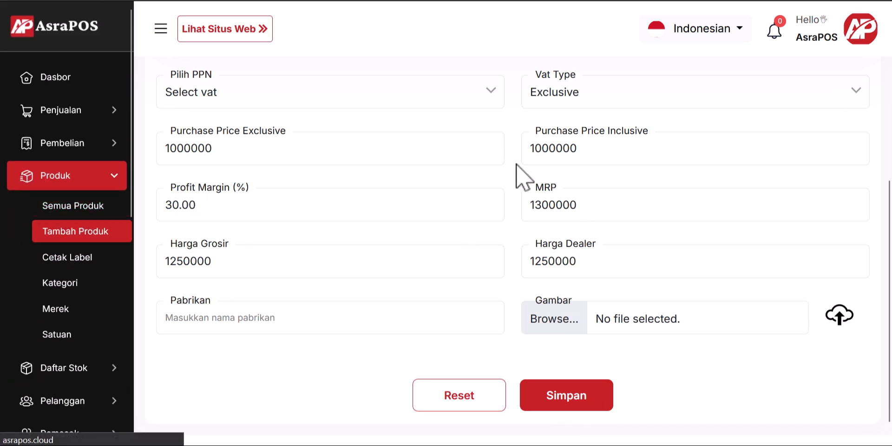
Step: Open the full product list and check Baju Kebaya Betawi's stock of 9
{"action": "left_click", "coordinate": [87, 210]}
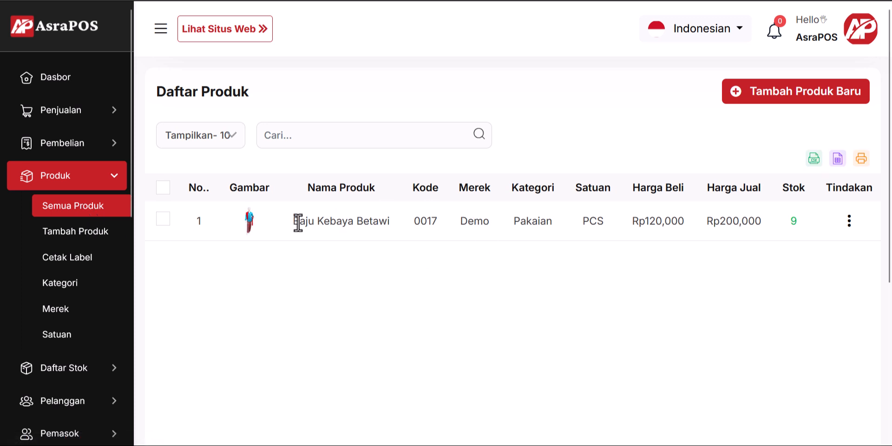
{"action": "left_click_drag", "start_coordinate": [298, 222], "coordinate": [394, 232]}
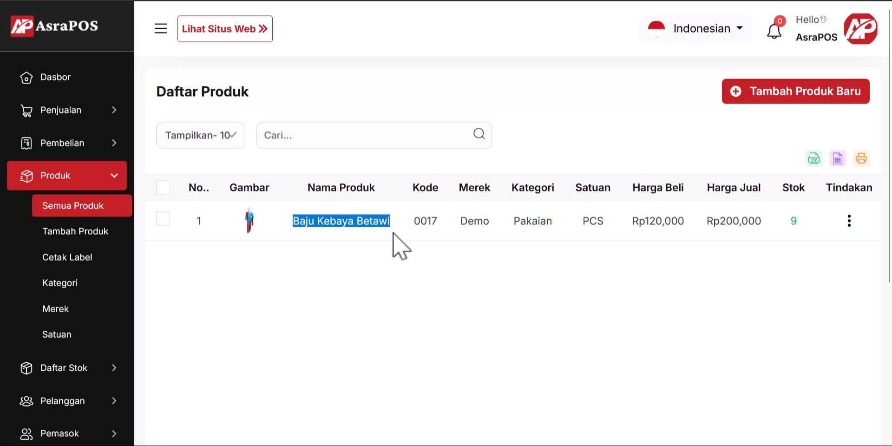
{"action": "left_click", "coordinate": [394, 239]}
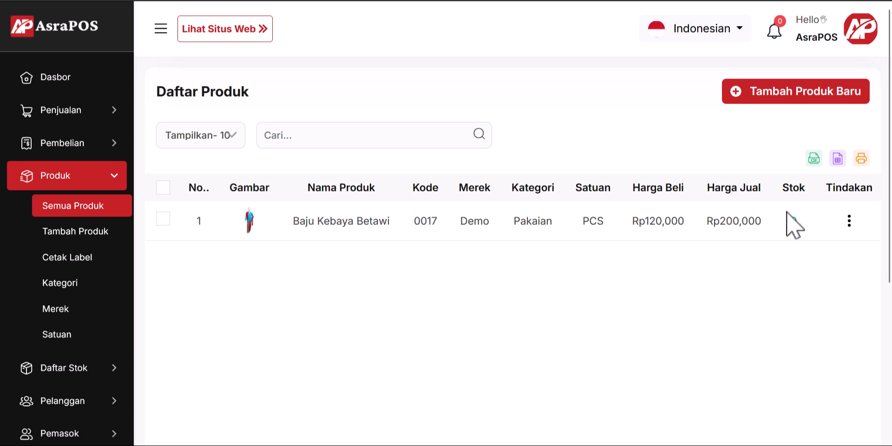
{"action": "left_click_drag", "start_coordinate": [790, 222], "coordinate": [800, 226]}
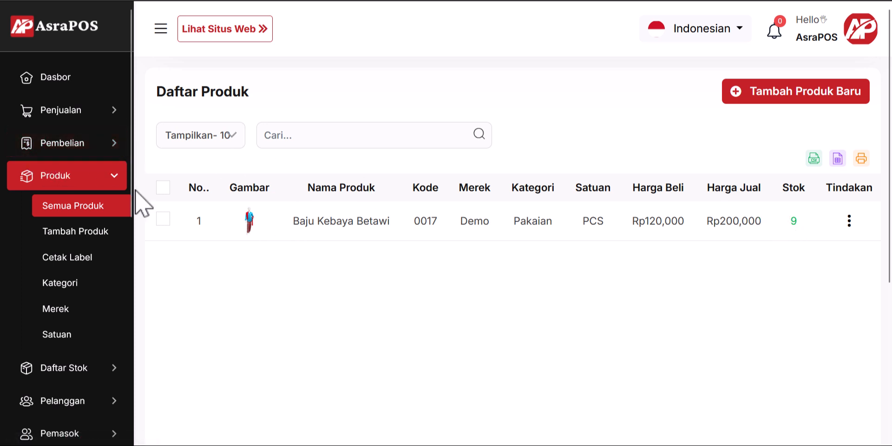
{"action": "left_click", "coordinate": [113, 181]}
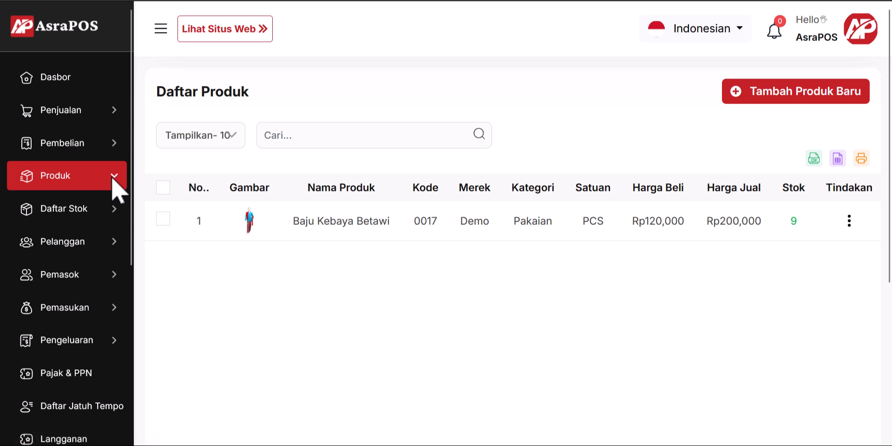
{"action": "left_click", "coordinate": [112, 145]}
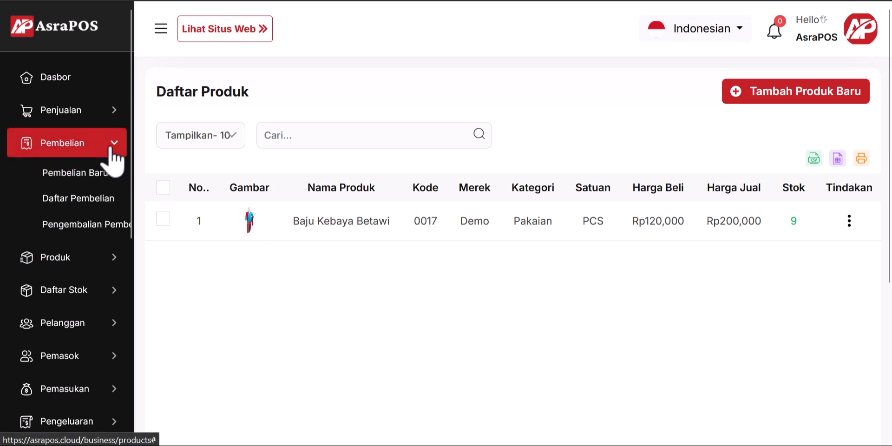
Step: Start purchase P-00002 with Baju Kebaya Betawi at quantity 10, subtotal Rp1200000
{"action": "left_click", "coordinate": [99, 178]}
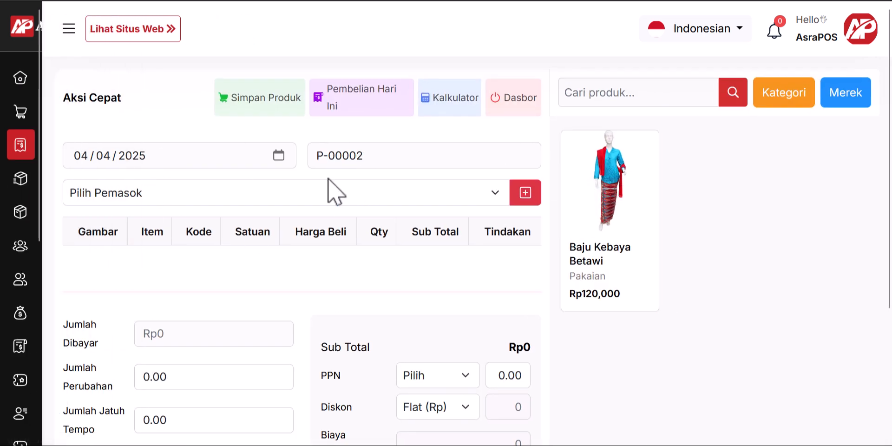
{"action": "left_click", "coordinate": [616, 211]}
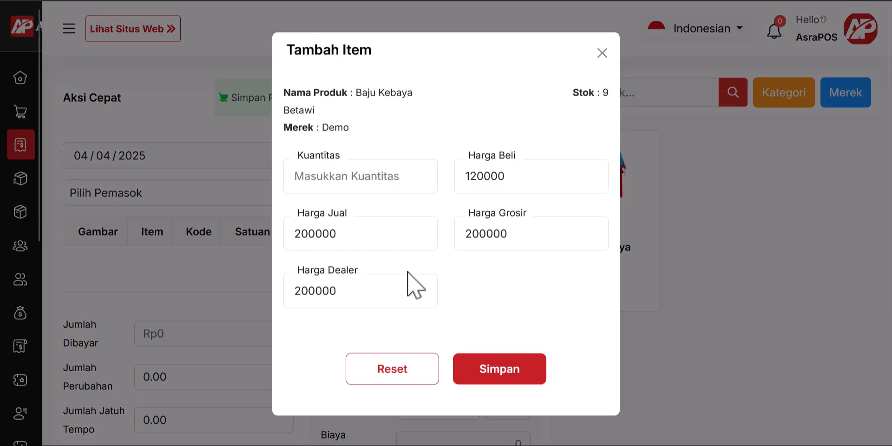
{"action": "left_click", "coordinate": [371, 187]}
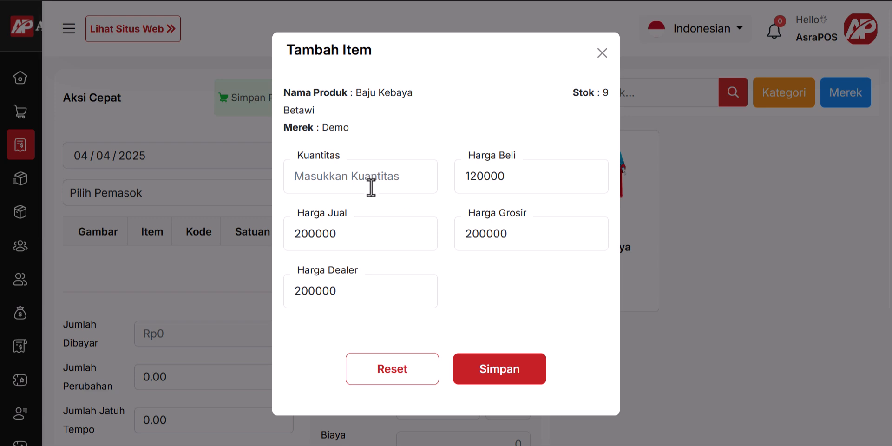
{"action": "type", "text": "10"}
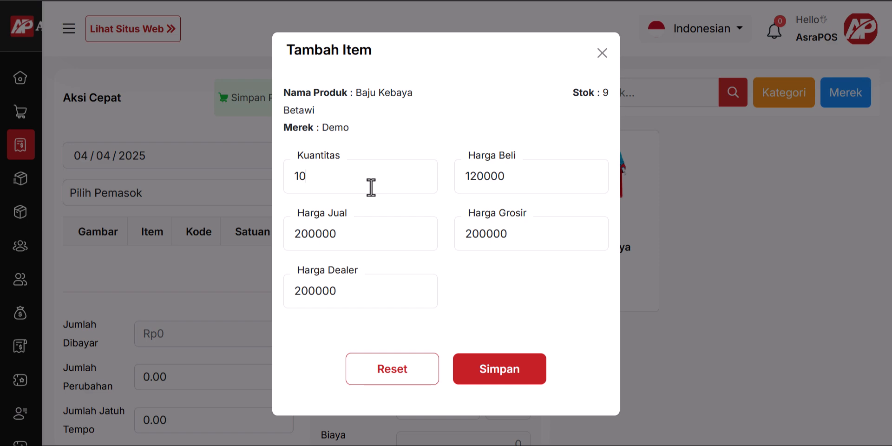
{"action": "left_click", "coordinate": [501, 371]}
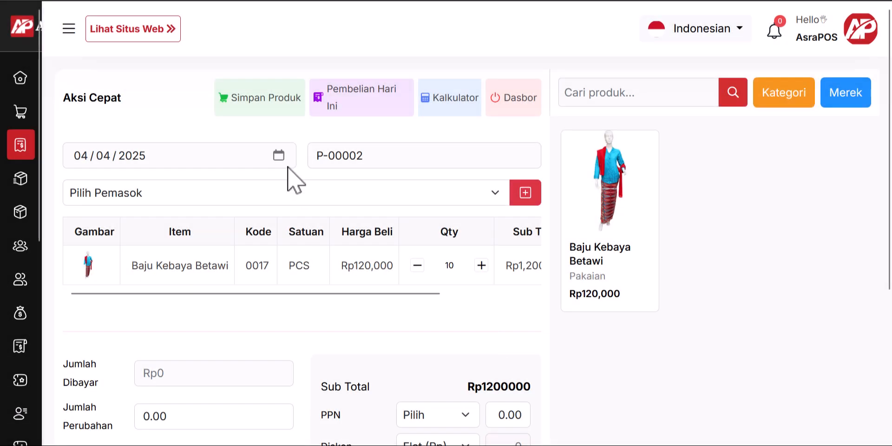
{"action": "left_click", "coordinate": [204, 198]}
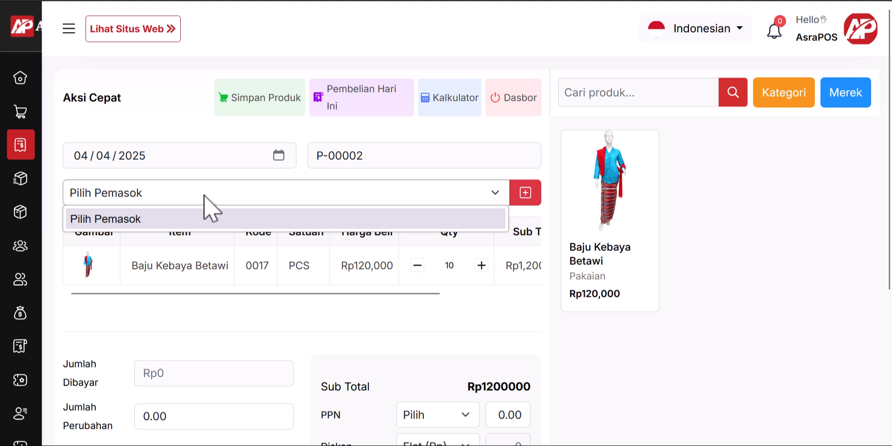
{"action": "left_click", "coordinate": [205, 196]}
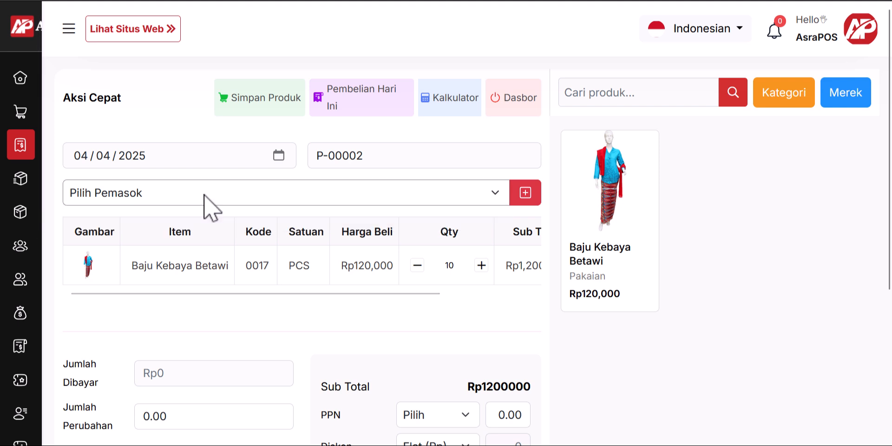
{"action": "left_click", "coordinate": [311, 199]}
Step: Create a new supplier and name it TEST SUPPLIER
{"action": "left_click", "coordinate": [529, 193]}
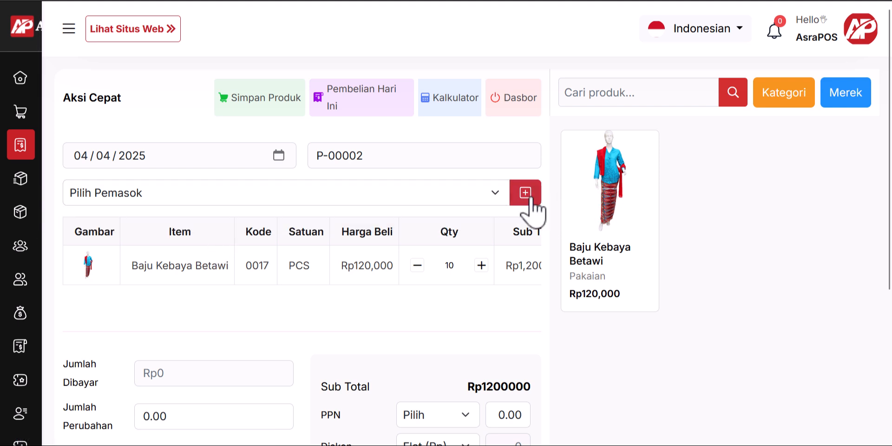
{"action": "left_click", "coordinate": [530, 197]}
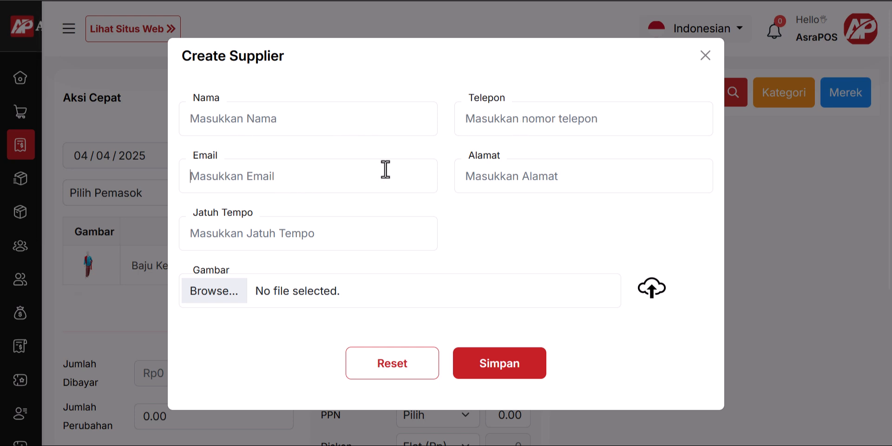
{"action": "left_click", "coordinate": [494, 179]}
{"action": "type", "text": "0"}
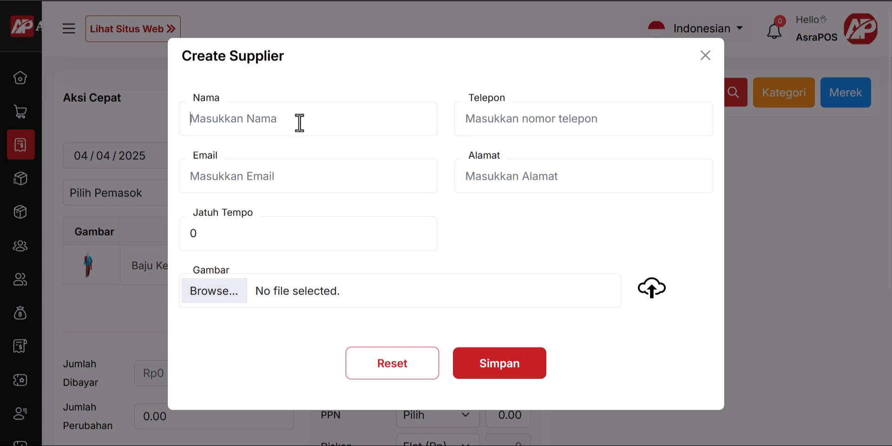
{"action": "key", "text": "Caps_Lock"}
{"action": "type", "text": "TE"}
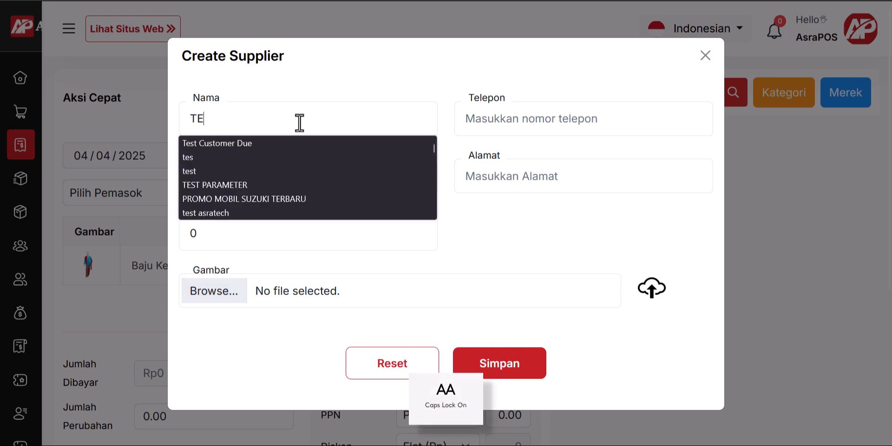
{"action": "type", "text": "ST SUPPLIER"}
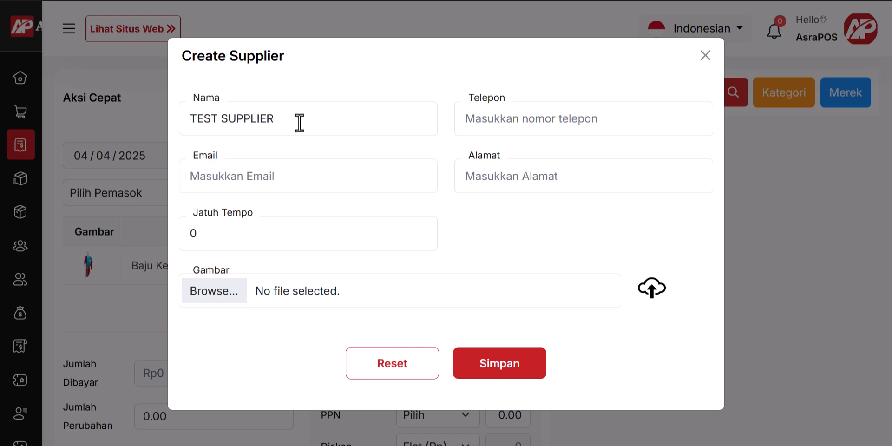
Step: Fill in the supplier's phone number, e-mail and address '-', then save the supplier
{"action": "left_click", "coordinate": [519, 126]}
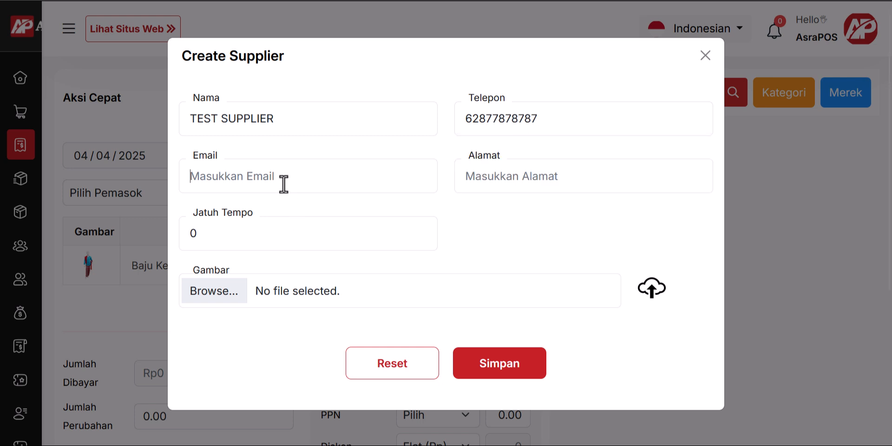
{"action": "left_click", "coordinate": [284, 184]}
{"action": "left_click", "coordinate": [283, 197]}
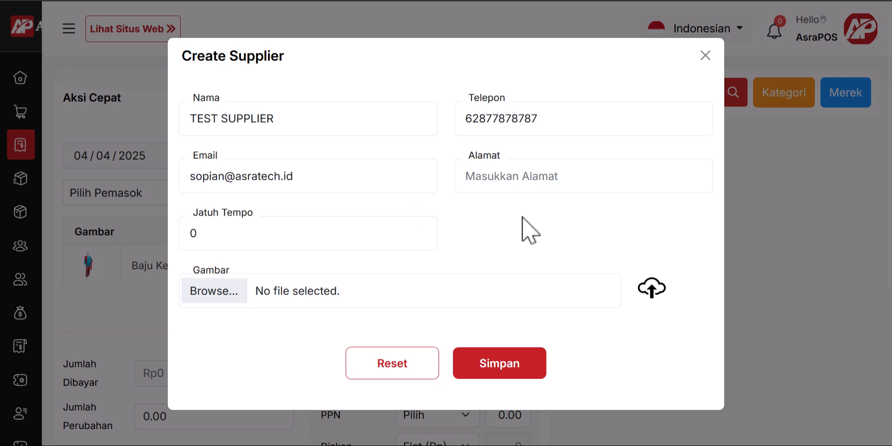
{"action": "left_click", "coordinate": [528, 181]}
{"action": "type", "text": "-"}
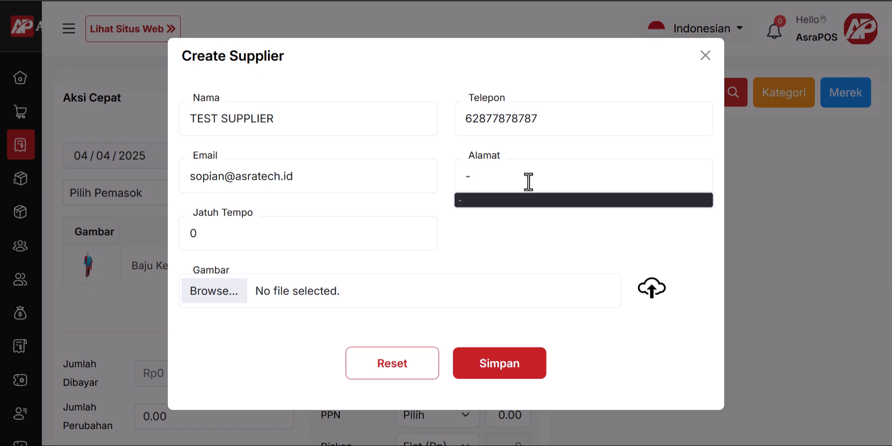
{"action": "left_click", "coordinate": [500, 367]}
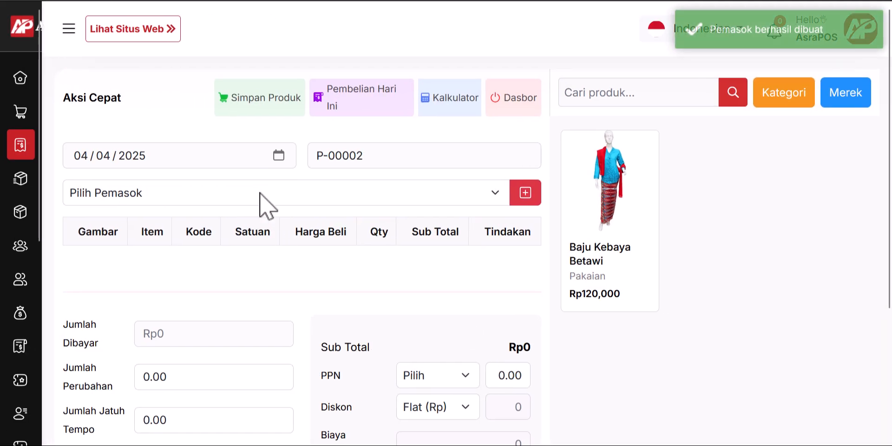
Step: Choose TEST SUPPLIER and re-add Baju Kebaya Betawi at quantity 10 (Rp1200000)
{"action": "left_click", "coordinate": [260, 198]}
{"action": "left_click", "coordinate": [237, 240]}
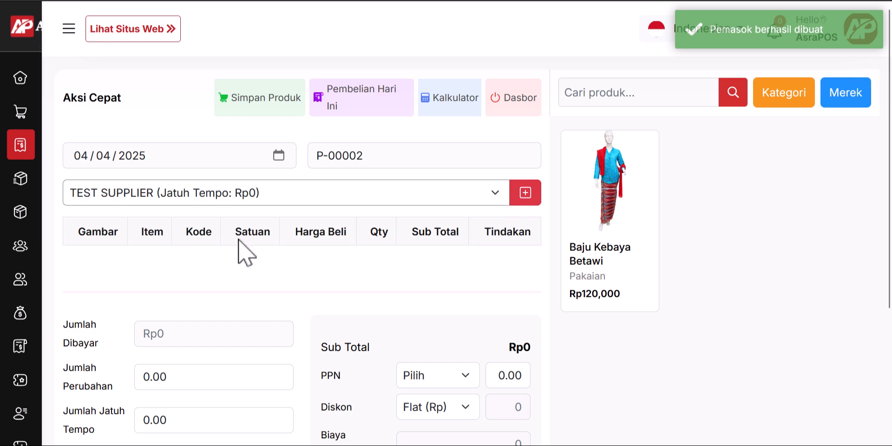
{"action": "left_click", "coordinate": [644, 213]}
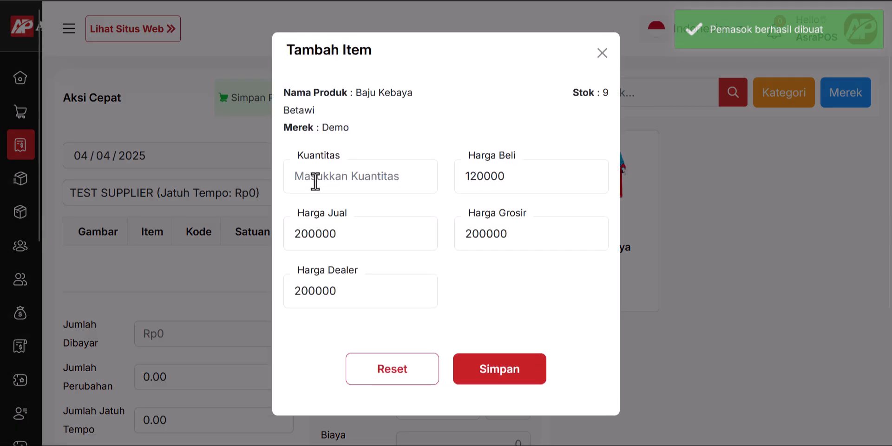
{"action": "type", "text": "10"}
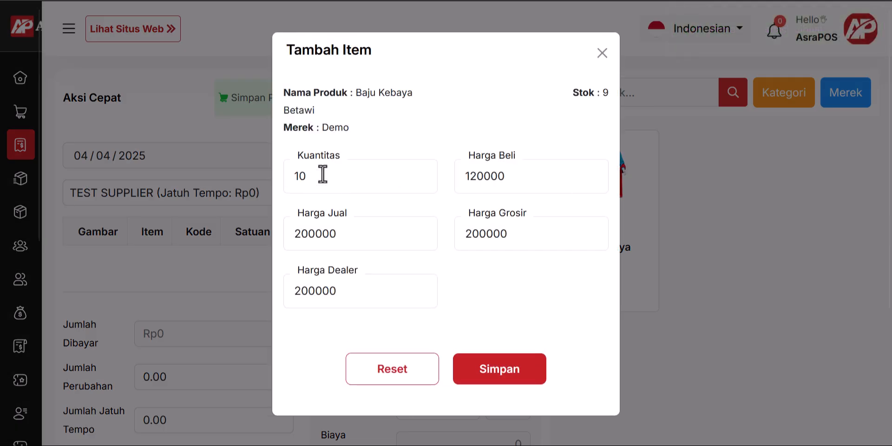
{"action": "left_click", "coordinate": [517, 385]}
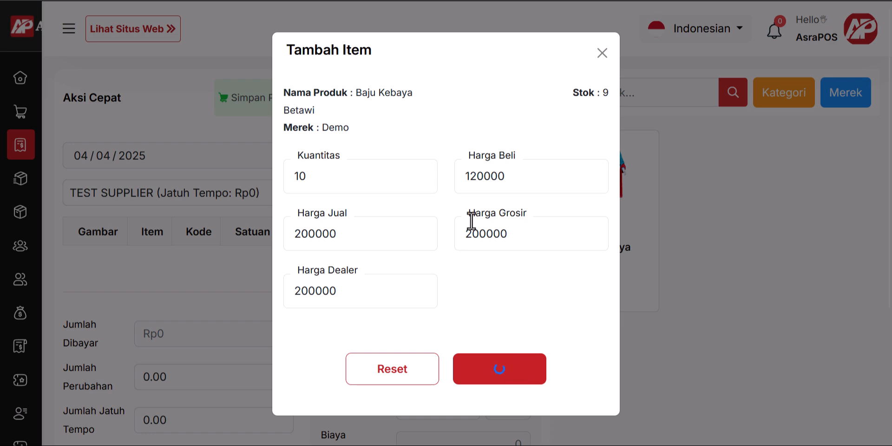
{"action": "scroll", "coordinate": [247, 262], "scroll_direction": "down", "scroll_amount": 3}
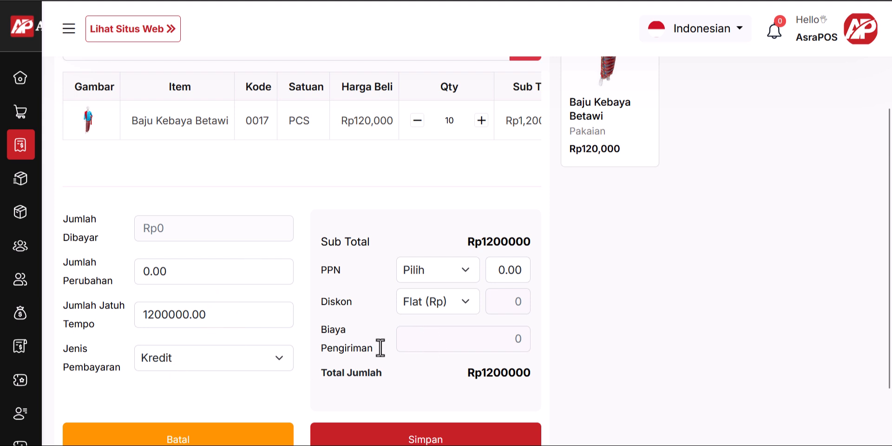
Step: Enter 800000 as the amount paid on the purchase
{"action": "left_click", "coordinate": [469, 344]}
{"action": "type", "text": "8000000"}
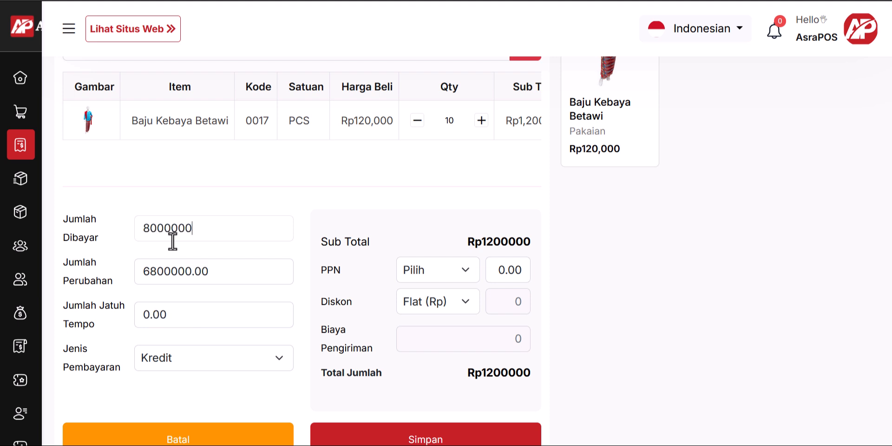
{"action": "key", "text": "BackSpace"}
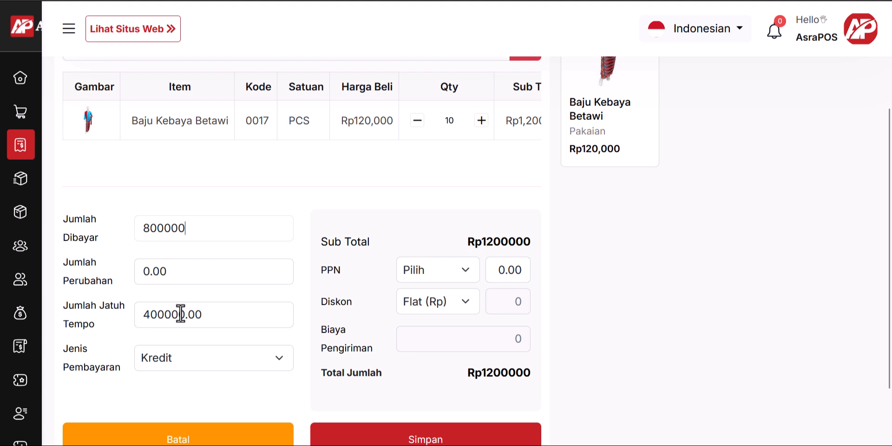
{"action": "left_click", "coordinate": [467, 270]}
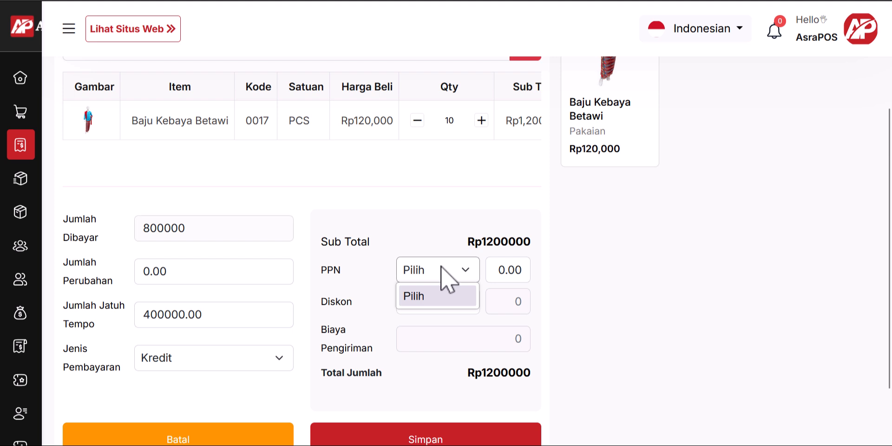
{"action": "left_click", "coordinate": [415, 278]}
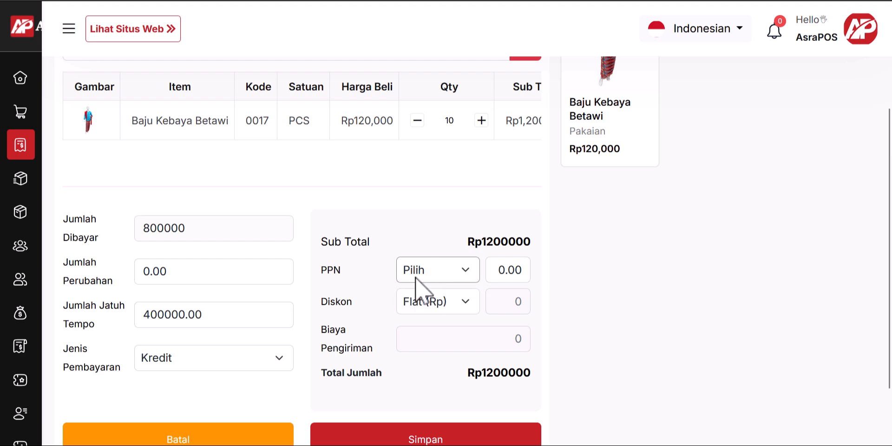
Step: Set the purchase discount to Percent (%) with a value of 10
{"action": "left_click", "coordinate": [467, 302]}
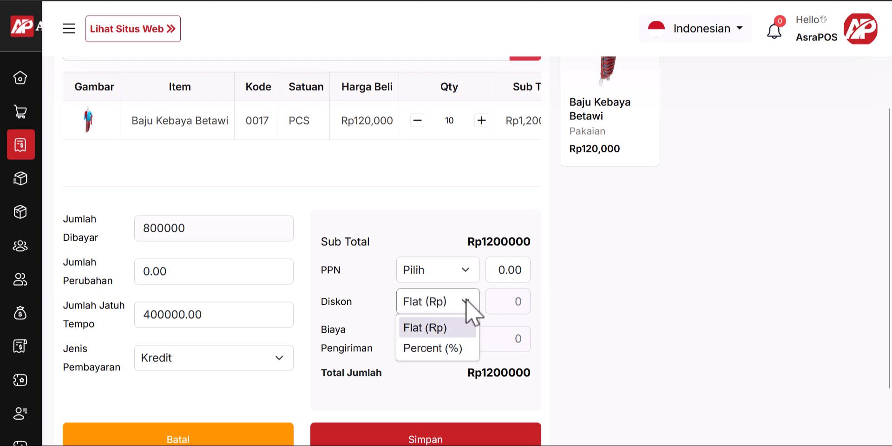
{"action": "left_click", "coordinate": [469, 306]}
{"action": "left_click", "coordinate": [469, 308]}
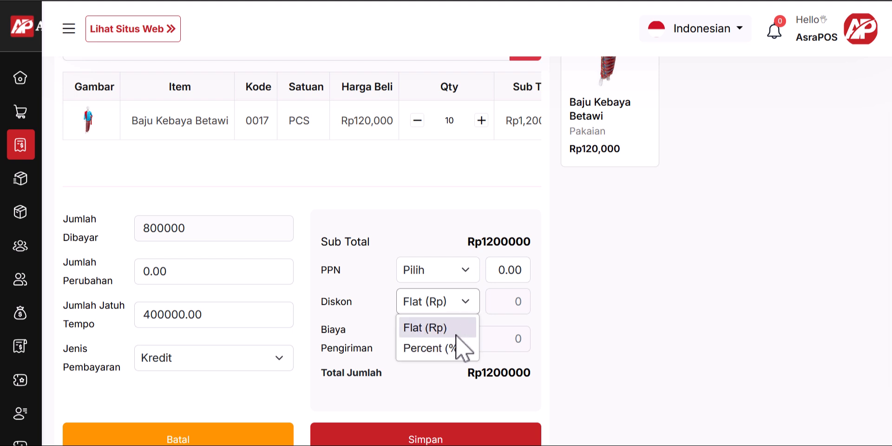
{"action": "left_click", "coordinate": [457, 348]}
{"action": "left_click", "coordinate": [493, 307]}
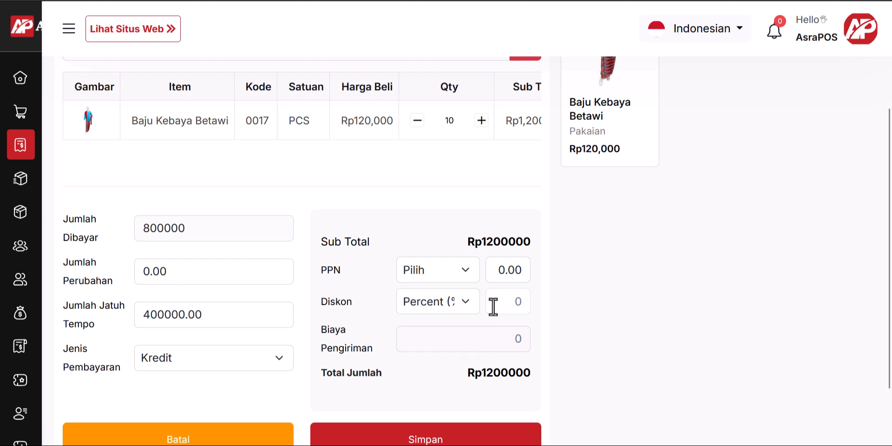
{"action": "key", "text": "BackSpace"}
{"action": "type", "text": "10"}
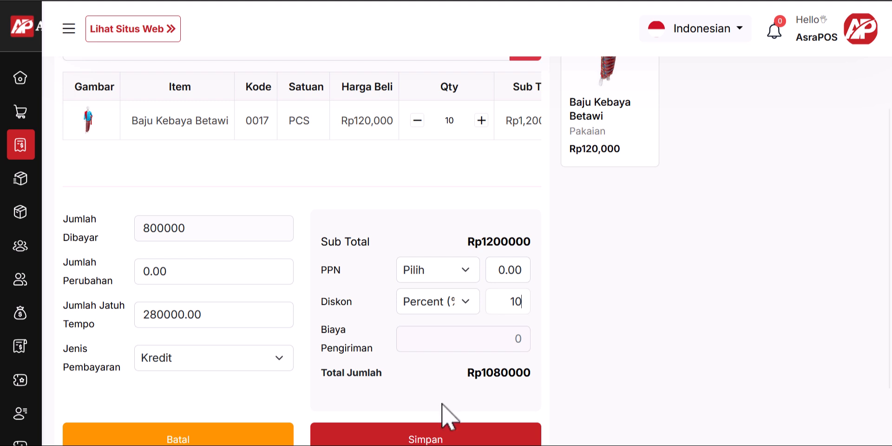
{"action": "double_click", "coordinate": [495, 378]}
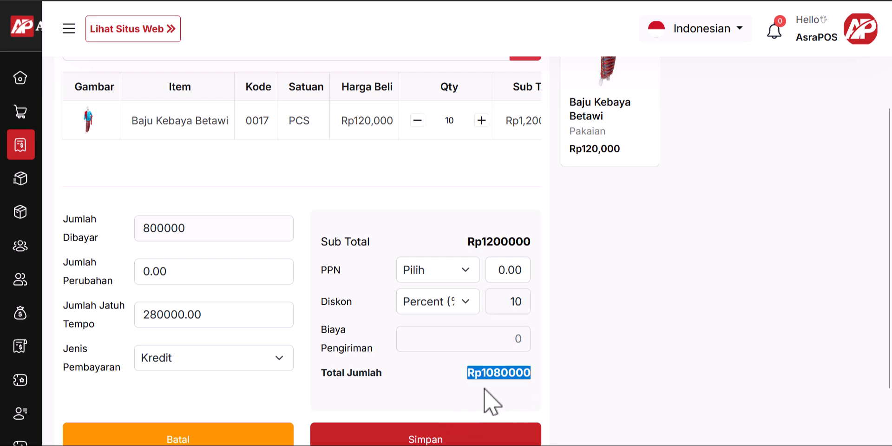
{"action": "left_click", "coordinate": [486, 399]}
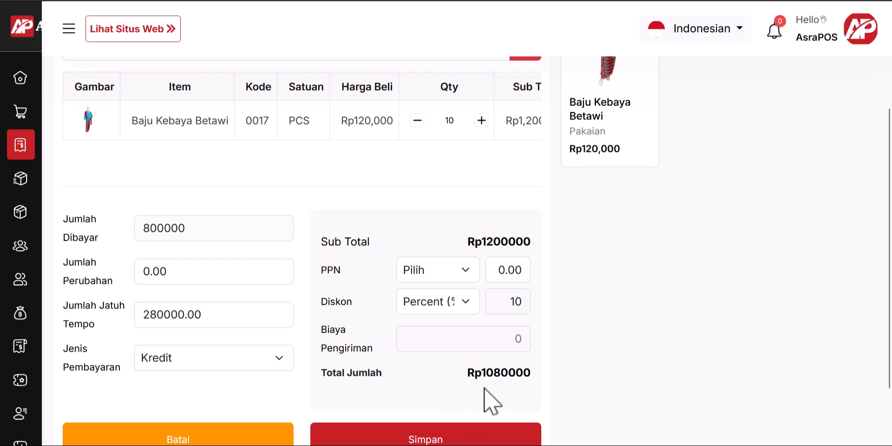
Step: Add 50000 shipping, keep payment type Kredit, and save the purchase
{"action": "left_click", "coordinate": [448, 338]}
{"action": "type", "text": "50000"}
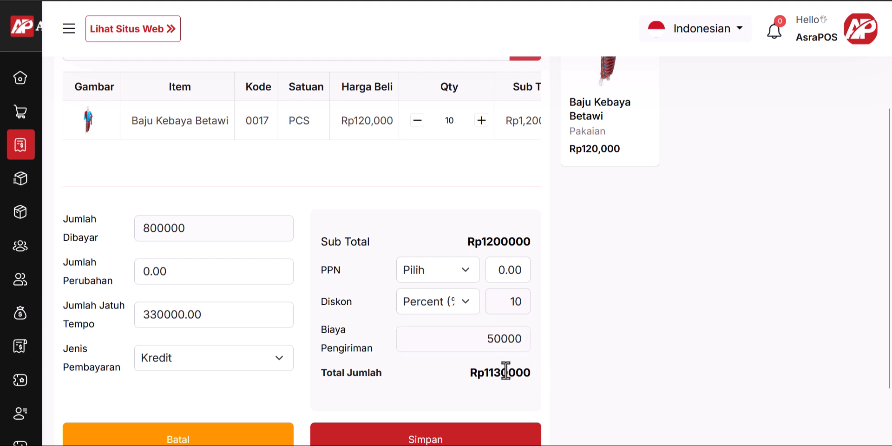
{"action": "scroll", "coordinate": [158, 323], "scroll_direction": "down", "scroll_amount": 2}
{"action": "left_click", "coordinate": [211, 286]}
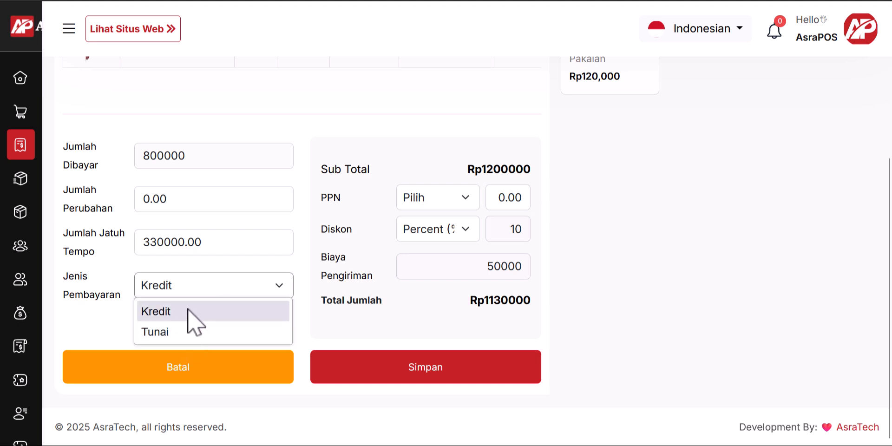
{"action": "left_click", "coordinate": [204, 284]}
{"action": "left_click", "coordinate": [184, 293]}
{"action": "left_click", "coordinate": [181, 329]}
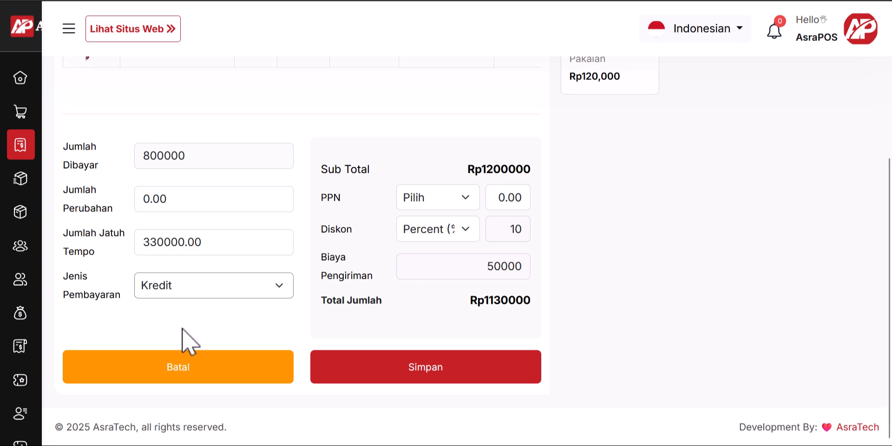
{"action": "left_click", "coordinate": [195, 289]}
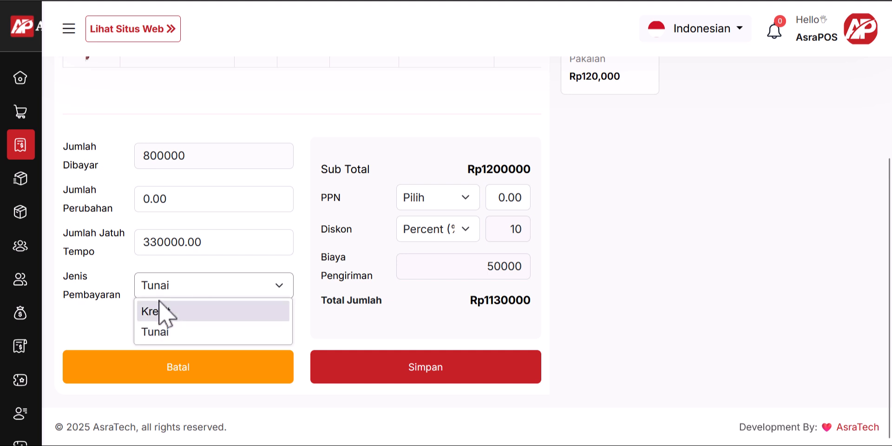
{"action": "left_click", "coordinate": [192, 311]}
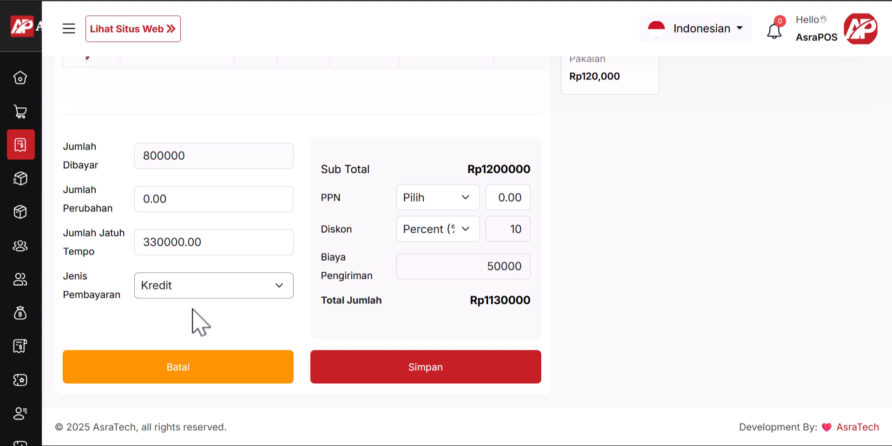
{"action": "left_click", "coordinate": [454, 368]}
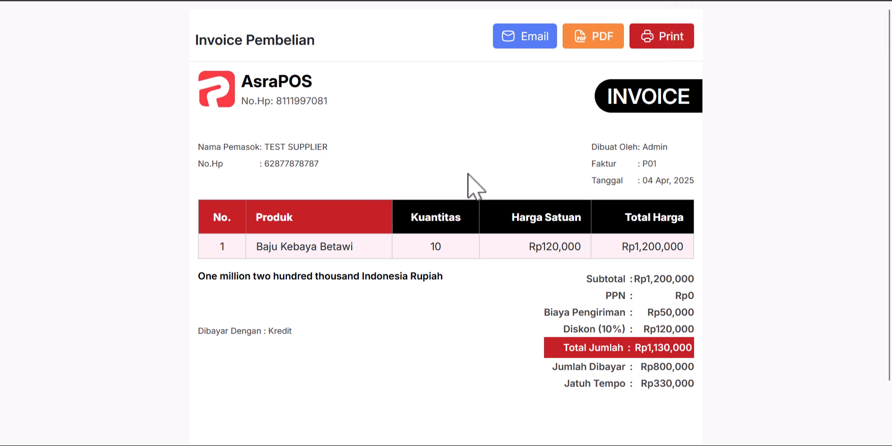
{"action": "scroll", "coordinate": [468, 174], "scroll_direction": "down", "scroll_amount": 2}
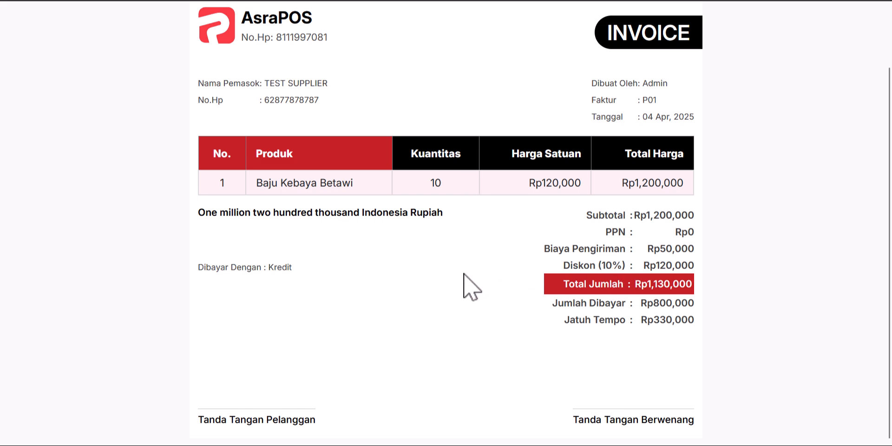
{"action": "scroll", "coordinate": [463, 274], "scroll_direction": "up", "scroll_amount": 2}
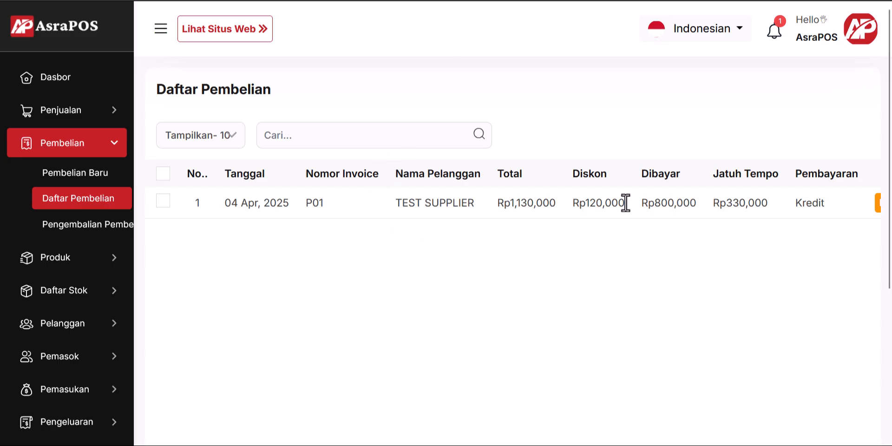
Step: Scroll the purchase list to confirm P01 from TEST SUPPLIER shows Partial Paid
{"action": "scroll", "coordinate": [821, 227], "scroll_direction": "right", "scroll_amount": 5}
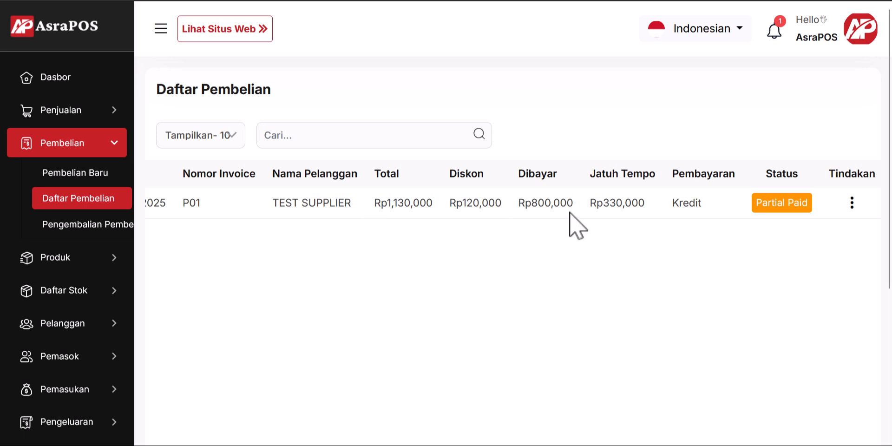
{"action": "triple_click", "coordinate": [781, 203]}
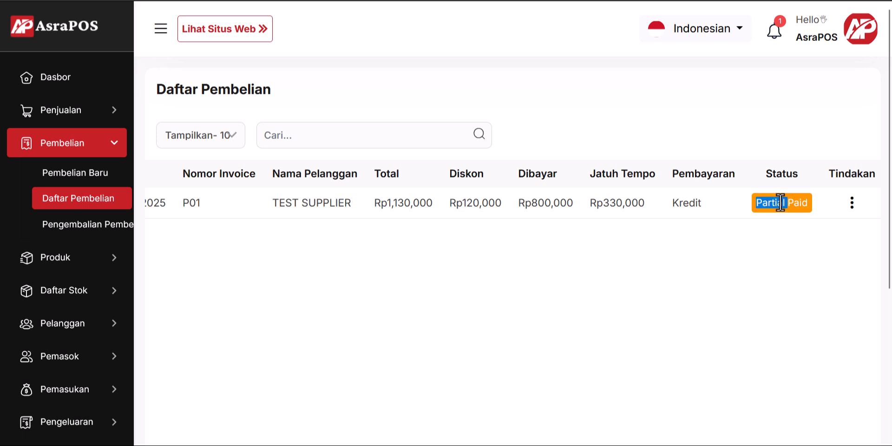
{"action": "left_click", "coordinate": [781, 235]}
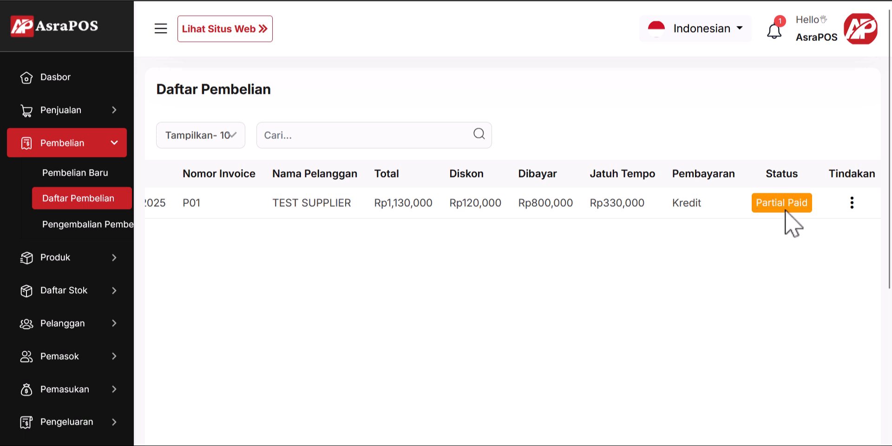
{"action": "triple_click", "coordinate": [786, 205]}
{"action": "left_click", "coordinate": [772, 251]}
{"action": "double_click", "coordinate": [785, 204]}
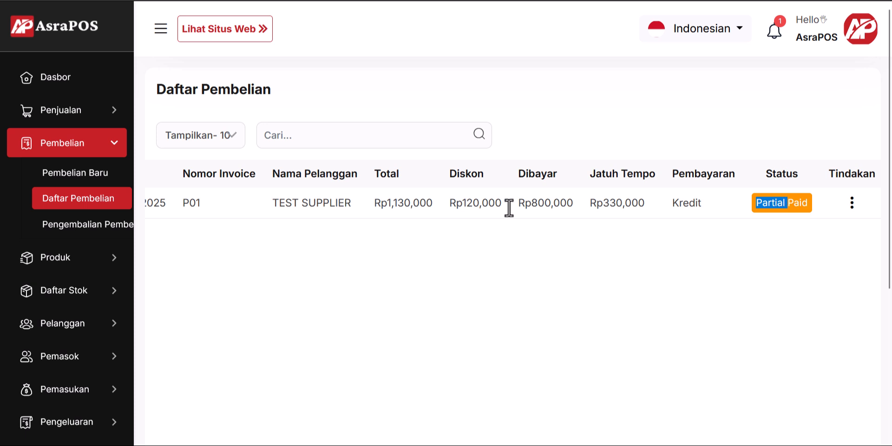
Step: Open the full product list and confirm Baju Kebaya Betawi's stock rose to 19
{"action": "left_click", "coordinate": [106, 261]}
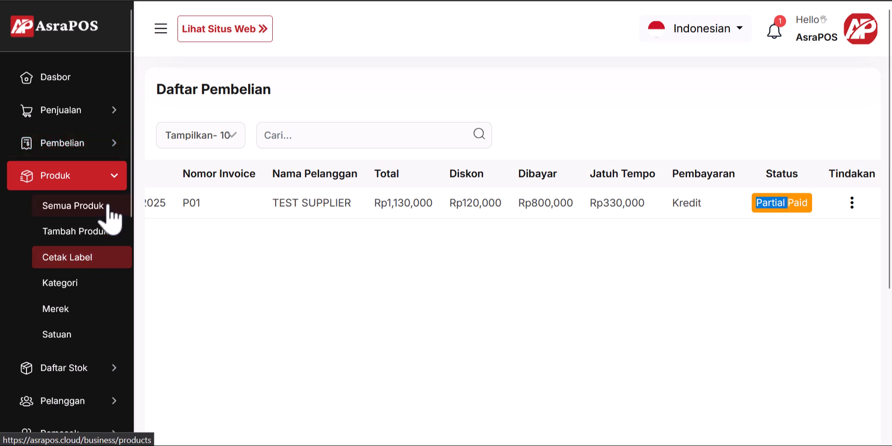
{"action": "left_click", "coordinate": [105, 206]}
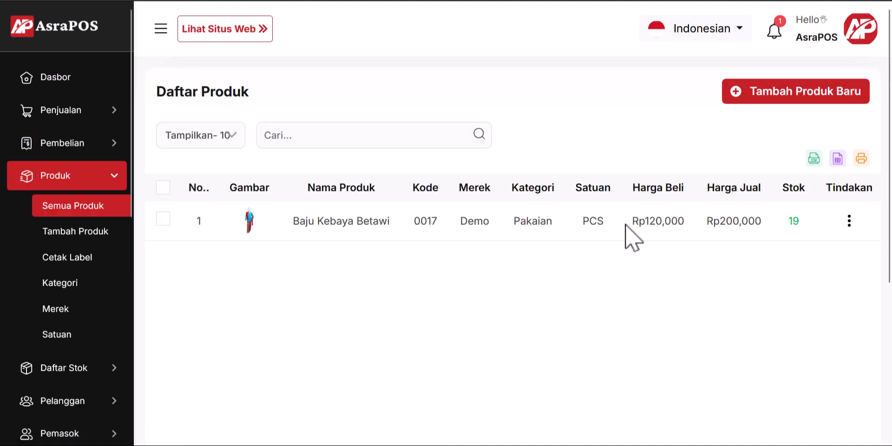
{"action": "double_click", "coordinate": [794, 221]}
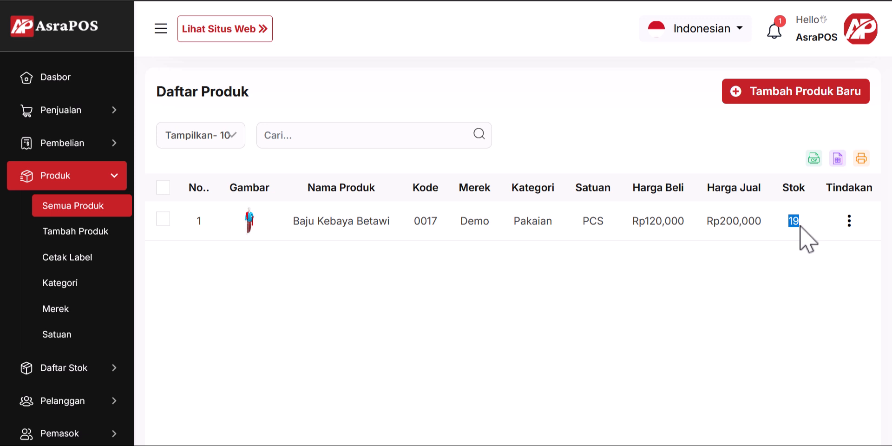
{"action": "left_click", "coordinate": [99, 176]}
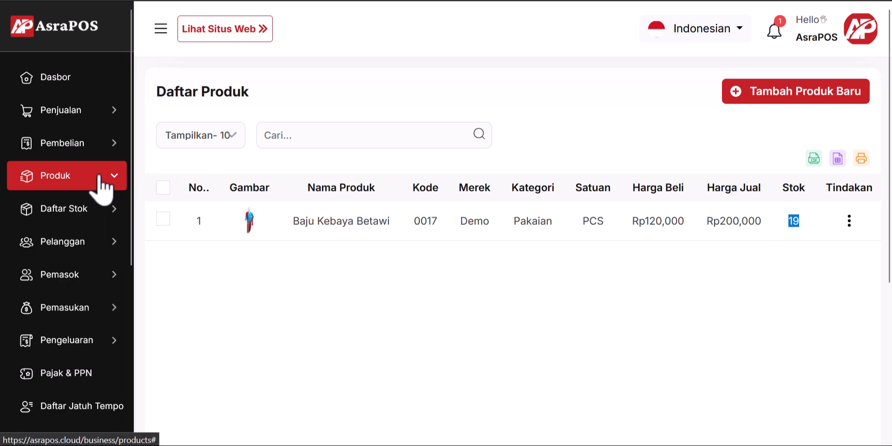
{"action": "left_click", "coordinate": [89, 111]}
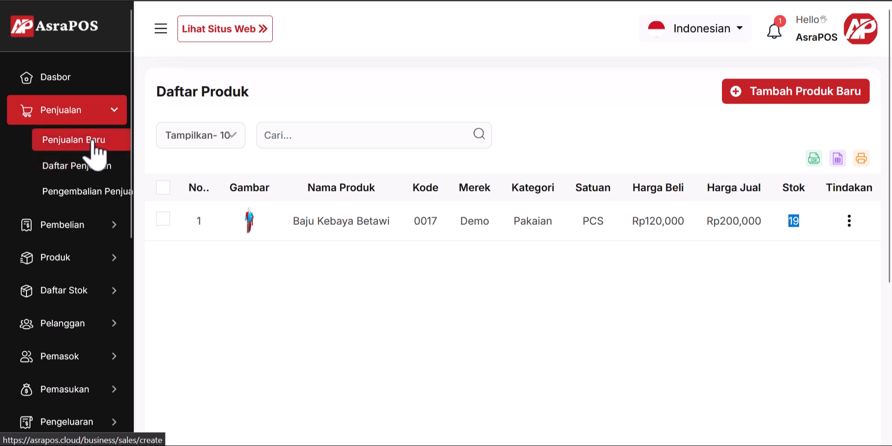
Step: Start new sale S-00005, browsing customers and customer types without adding a customer
{"action": "left_click", "coordinate": [95, 142]}
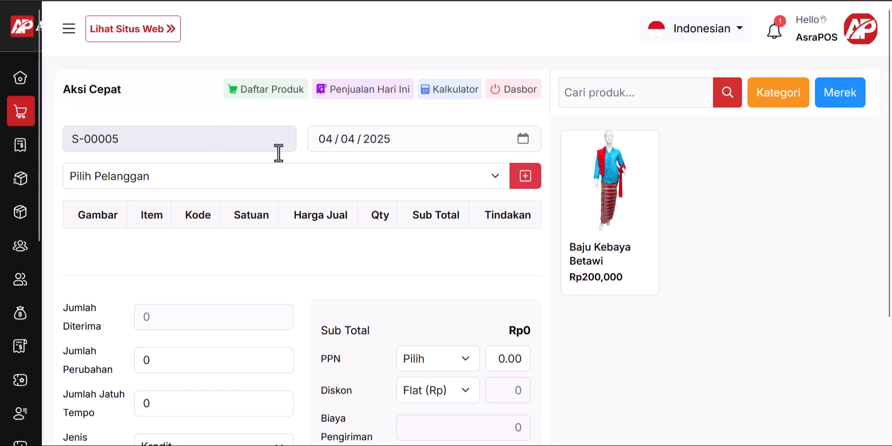
{"action": "left_click", "coordinate": [319, 176]}
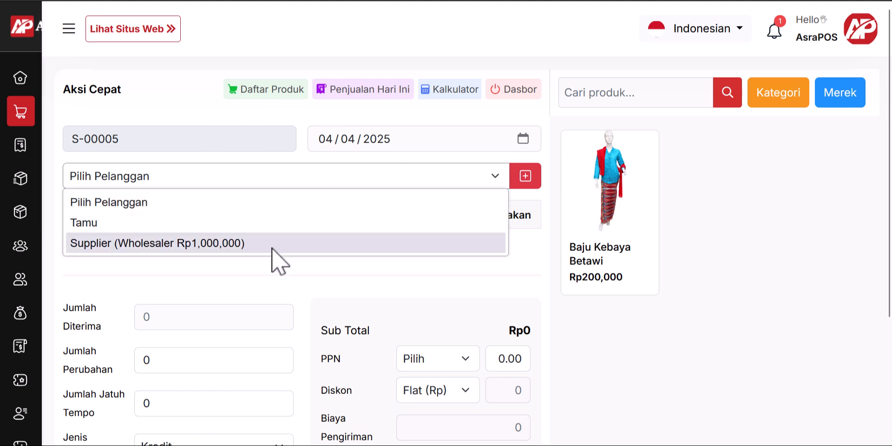
{"action": "left_click", "coordinate": [327, 175]}
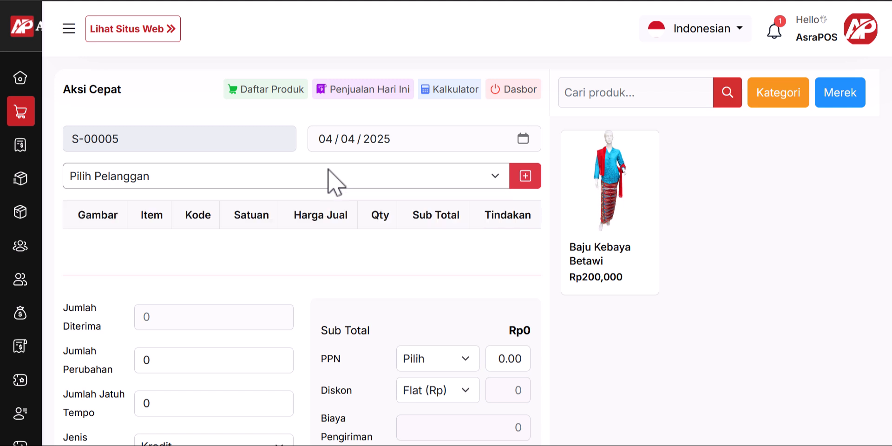
{"action": "left_click", "coordinate": [531, 181]}
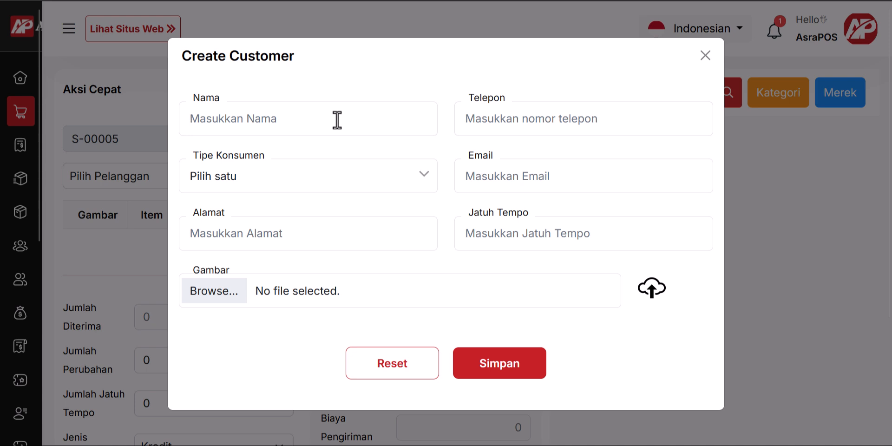
{"action": "left_click", "coordinate": [309, 186]}
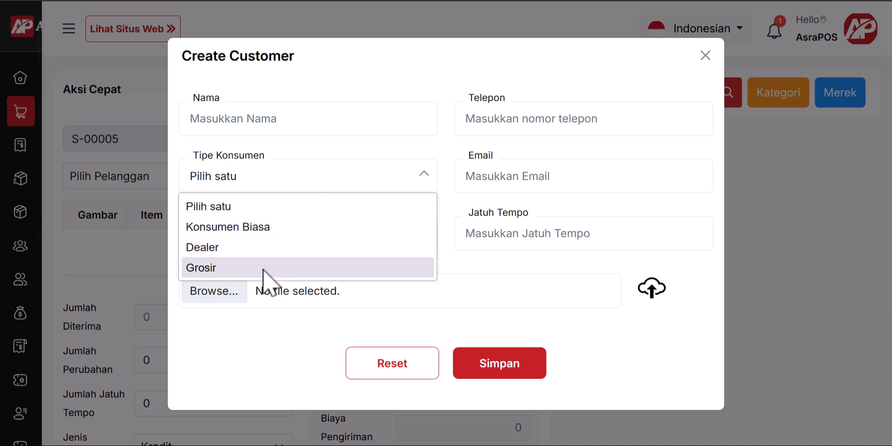
{"action": "left_click", "coordinate": [372, 181]}
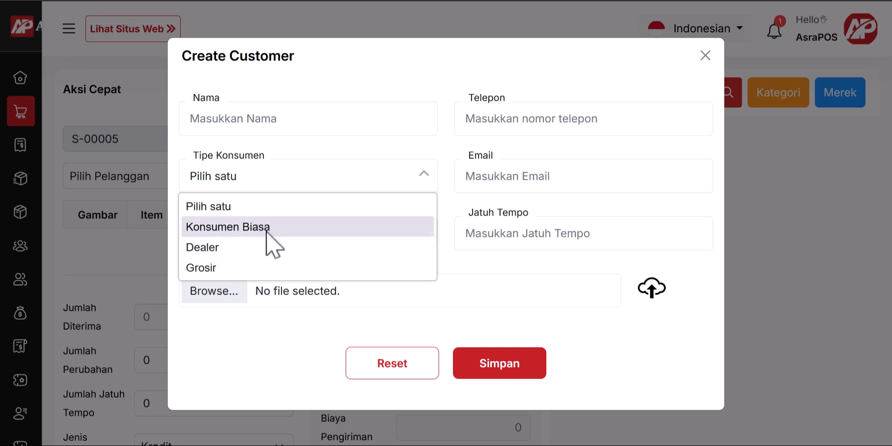
{"action": "left_click", "coordinate": [312, 183]}
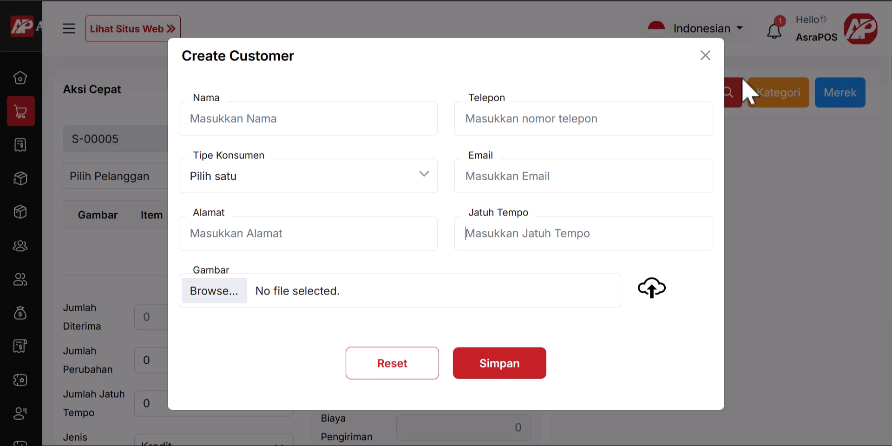
{"action": "left_click", "coordinate": [705, 55]}
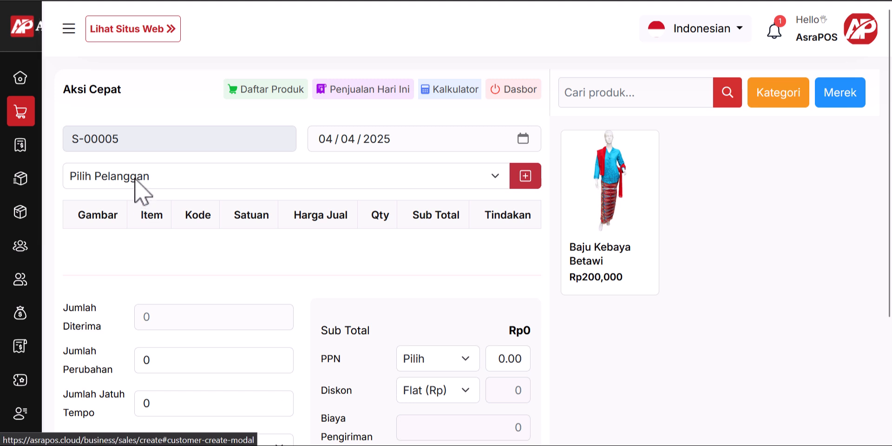
Step: Set the new sale's customer to Tamu (guest)
{"action": "left_click", "coordinate": [137, 179]}
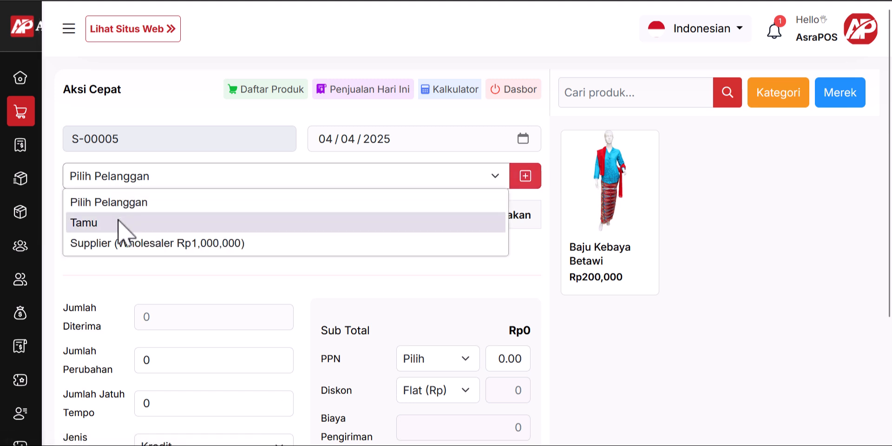
{"action": "left_click", "coordinate": [123, 231]}
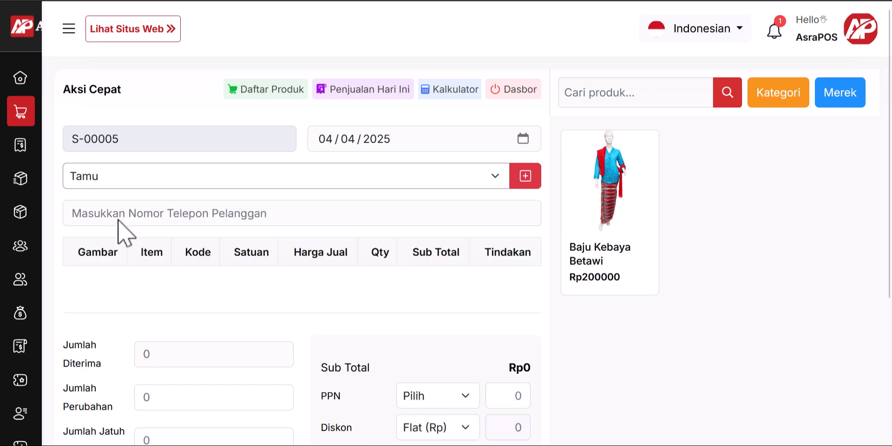
{"action": "left_click", "coordinate": [228, 216]}
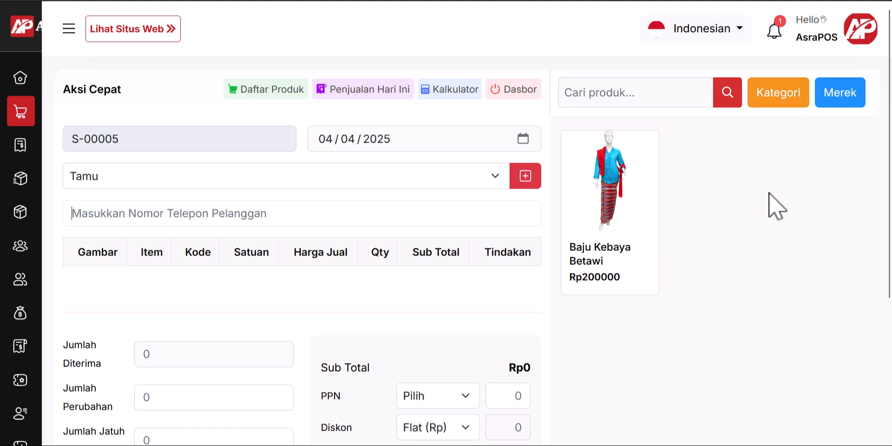
Step: Filter the product picker to the Pakaian category to show Baju Kebaya Betawi
{"action": "left_click", "coordinate": [790, 107]}
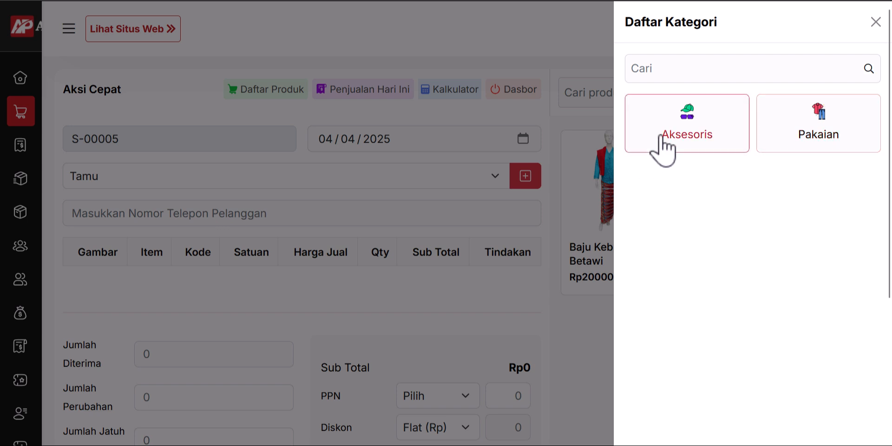
{"action": "left_click", "coordinate": [875, 22]}
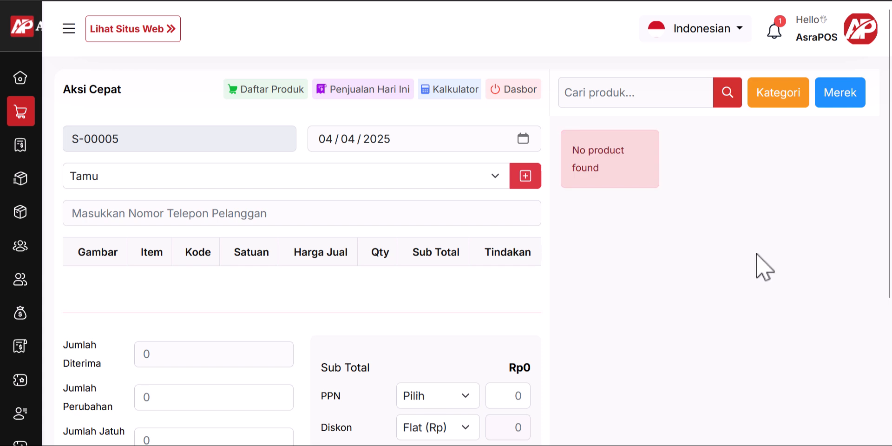
{"action": "left_click", "coordinate": [779, 98]}
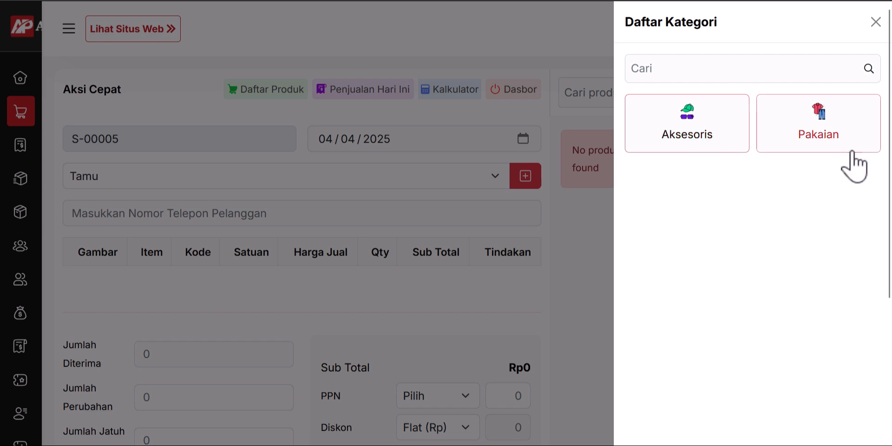
{"action": "left_click", "coordinate": [835, 136]}
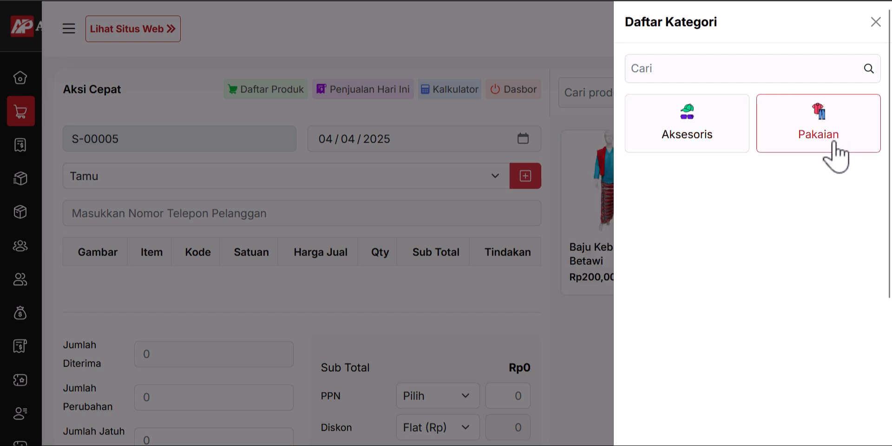
{"action": "left_click", "coordinate": [876, 22]}
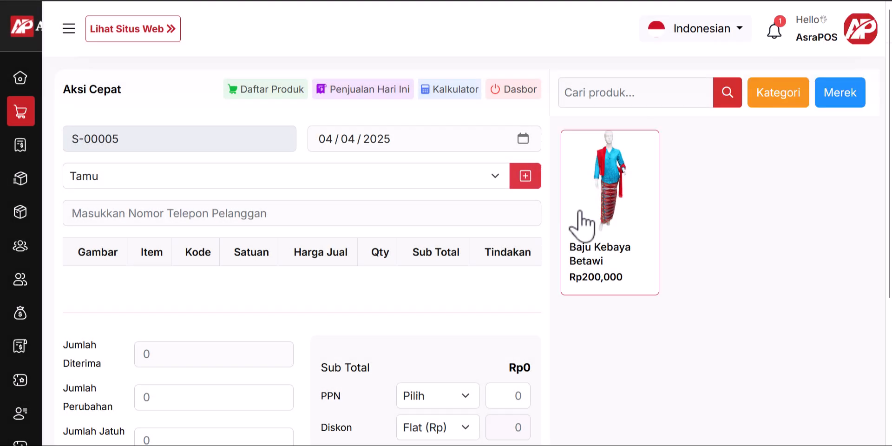
Step: Add two Baju Kebaya Betawi to the sale, leaving PPN unchanged and the discount as a flat amount
{"action": "left_click", "coordinate": [622, 217]}
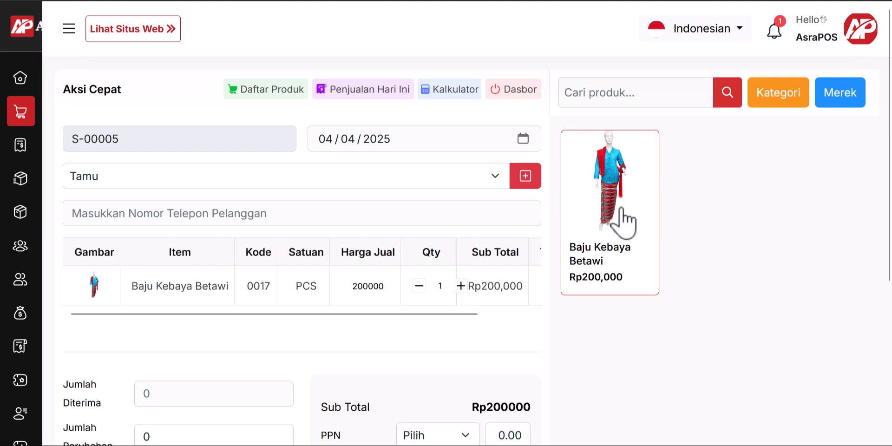
{"action": "left_click", "coordinate": [460, 285]}
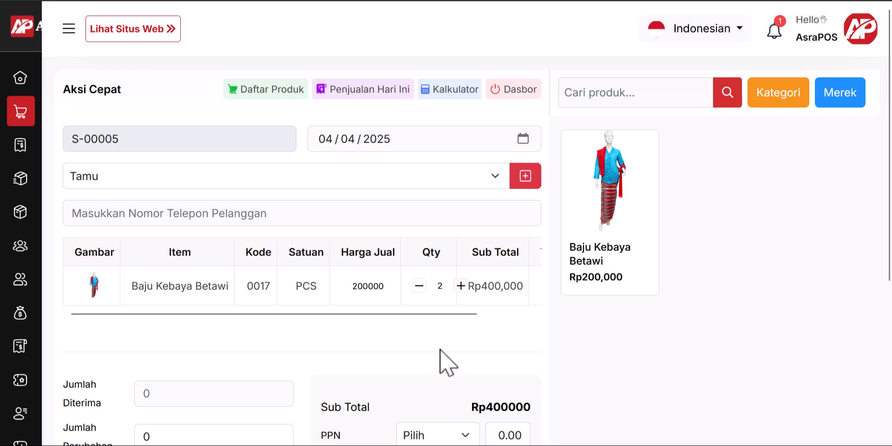
{"action": "scroll", "coordinate": [425, 364], "scroll_direction": "down", "scroll_amount": 5}
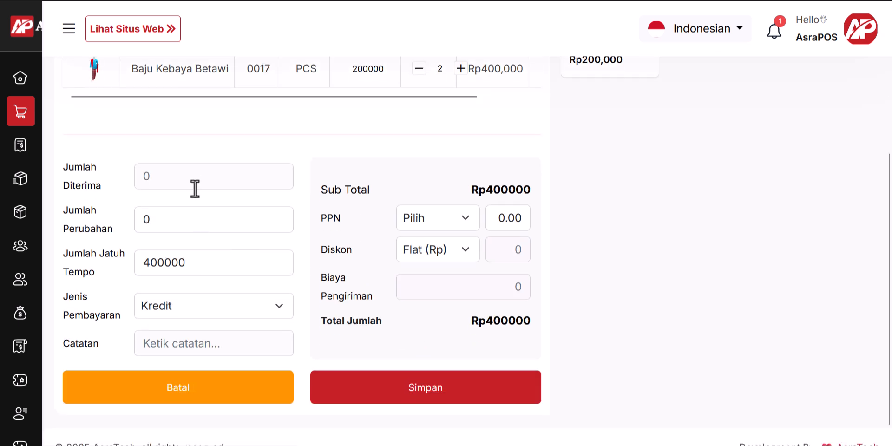
{"action": "left_click", "coordinate": [453, 221]}
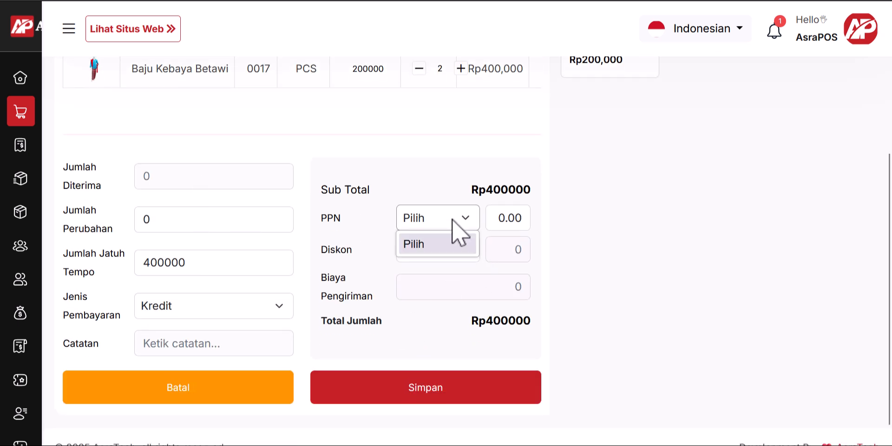
{"action": "left_click", "coordinate": [454, 221]}
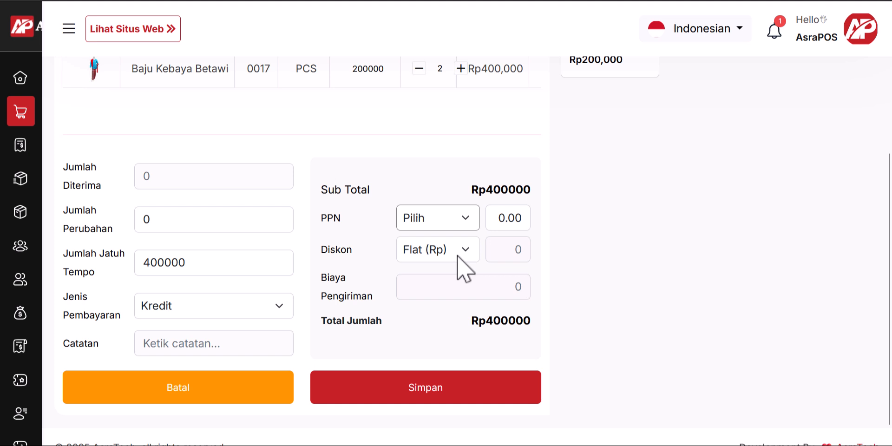
{"action": "left_click", "coordinate": [443, 256]}
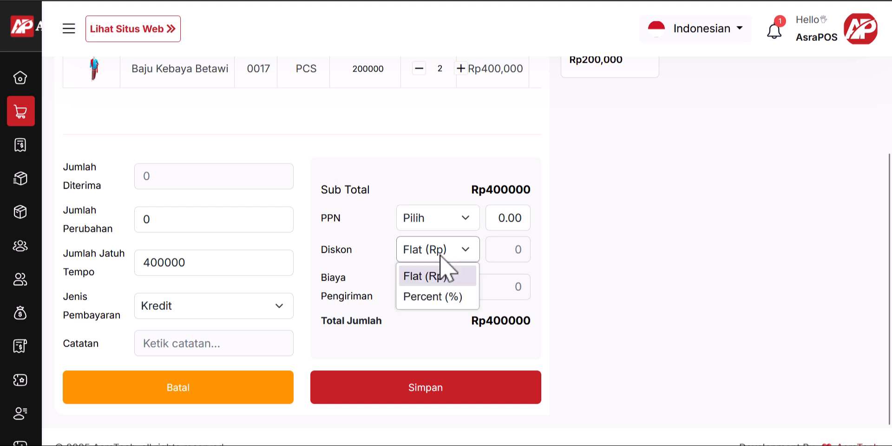
{"action": "left_click", "coordinate": [455, 276]}
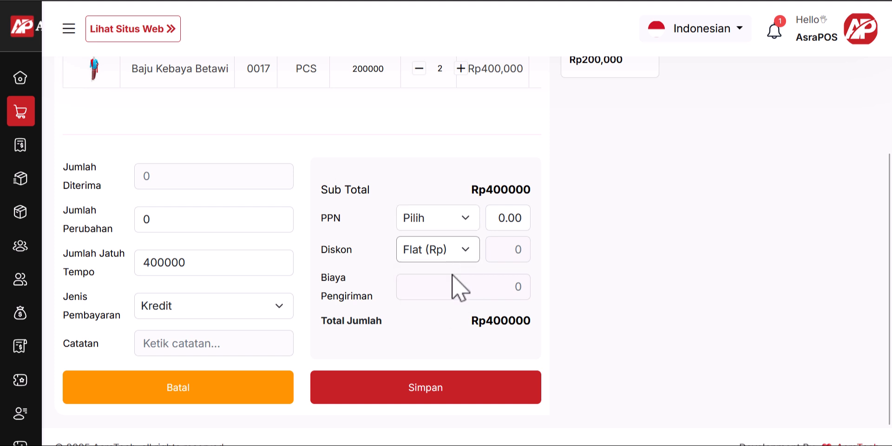
{"action": "left_click", "coordinate": [451, 284]}
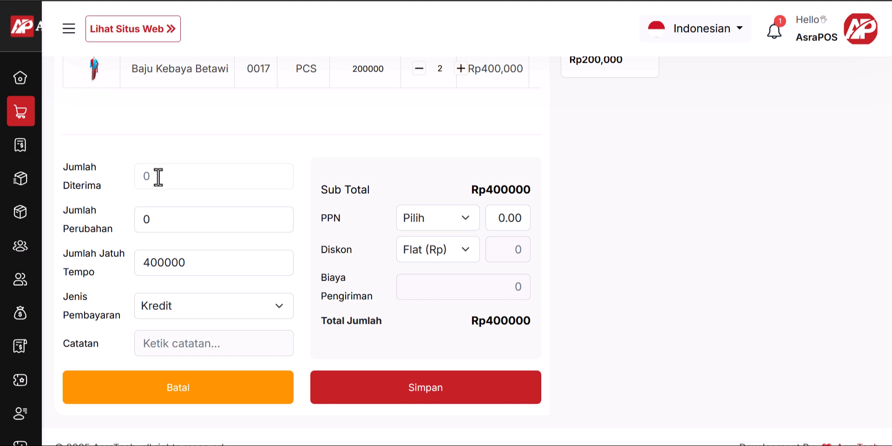
Step: Enter 450000 as the amount received, set payment type to Tunai, and save the sale
{"action": "type", "text": "500000"}
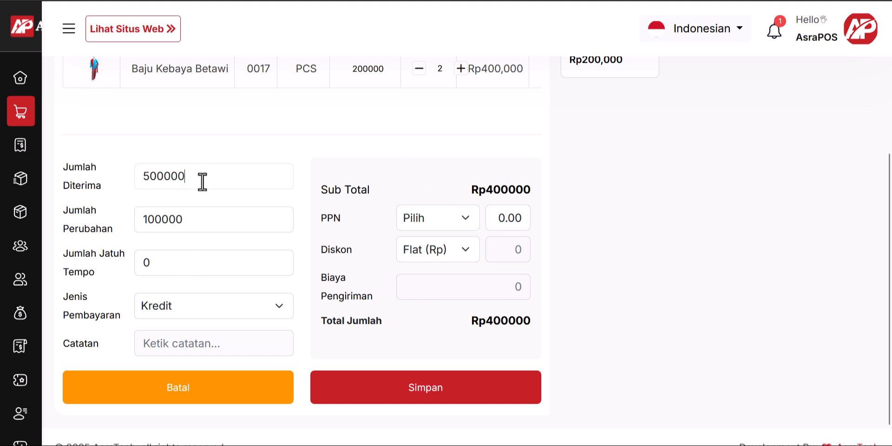
{"action": "key", "text": "ctrl+a"}
{"action": "mouse_move", "coordinate": [35, 176]}
{"action": "type", "text": "4"}
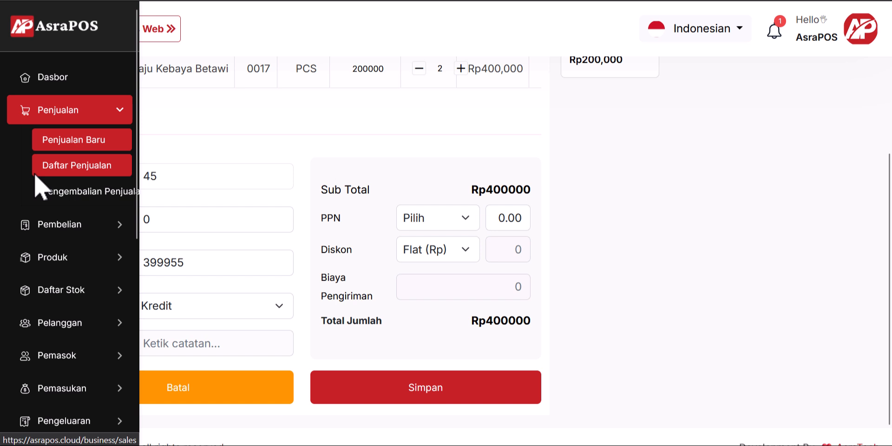
{"action": "type", "text": "50000"}
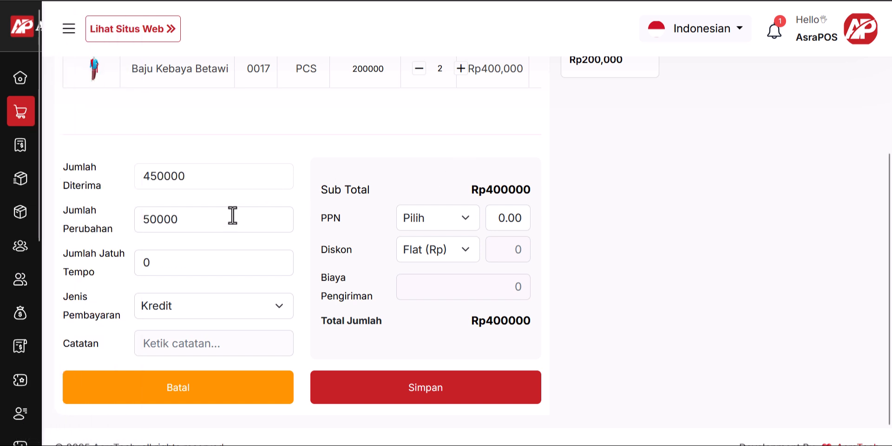
{"action": "left_click", "coordinate": [230, 305]}
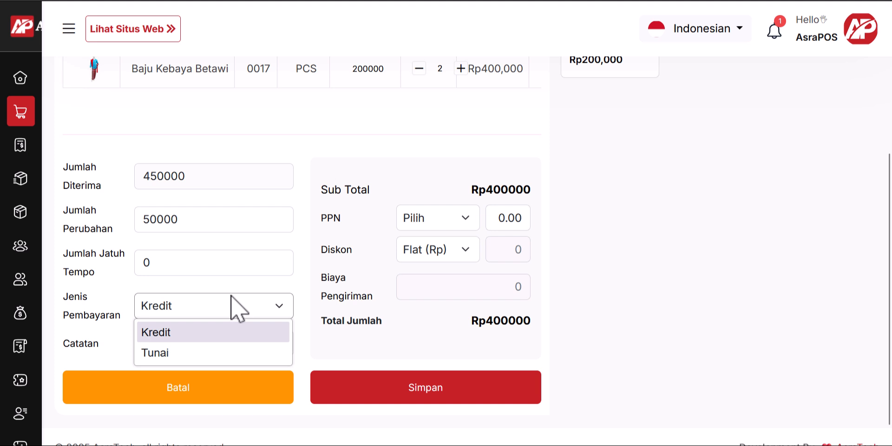
{"action": "left_click", "coordinate": [231, 306]}
{"action": "left_click", "coordinate": [231, 306]}
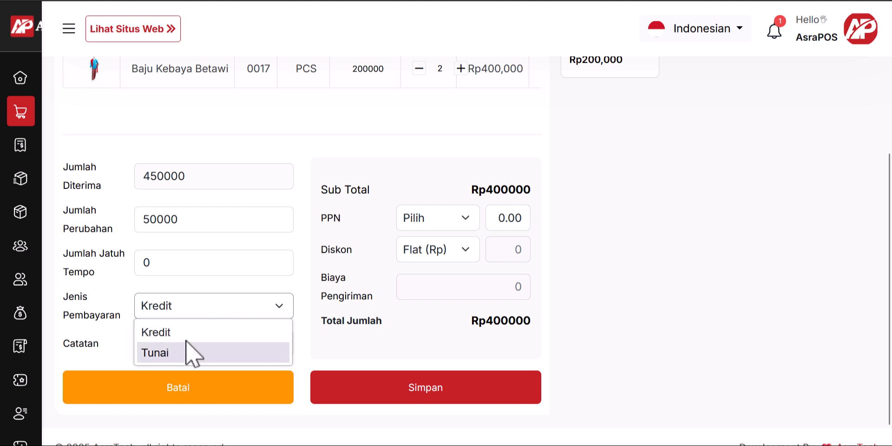
{"action": "left_click", "coordinate": [209, 367]}
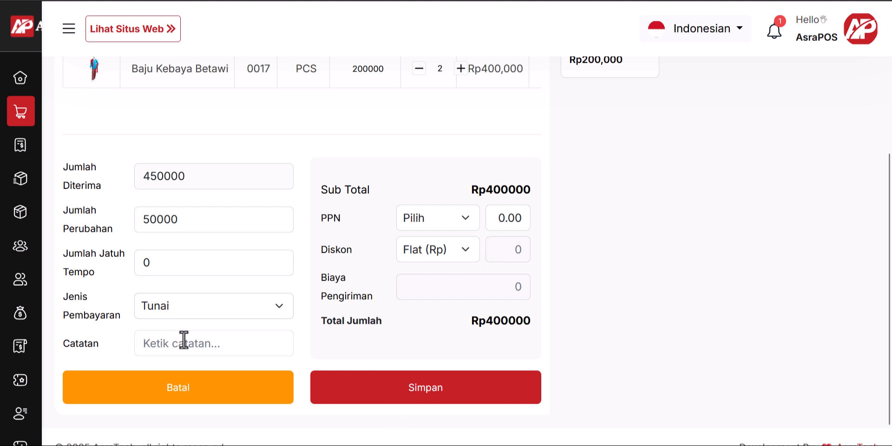
{"action": "scroll", "coordinate": [372, 343], "scroll_direction": "down", "scroll_amount": 1}
{"action": "scroll", "coordinate": [391, 353], "scroll_direction": "up", "scroll_amount": 2}
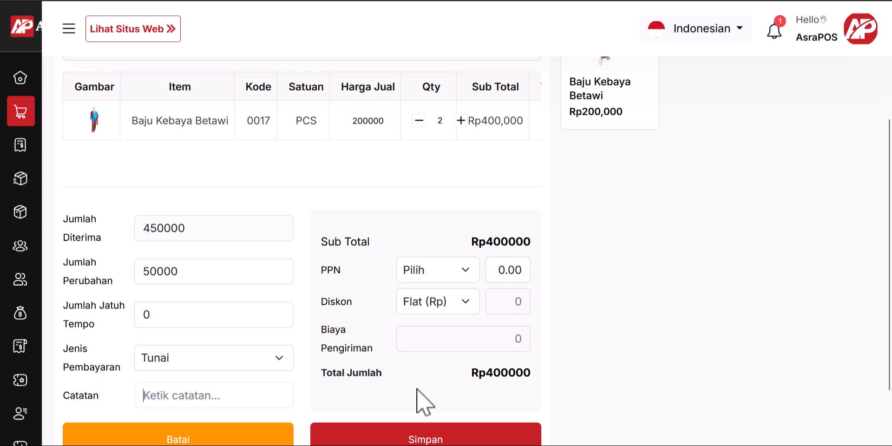
{"action": "left_click", "coordinate": [431, 439]}
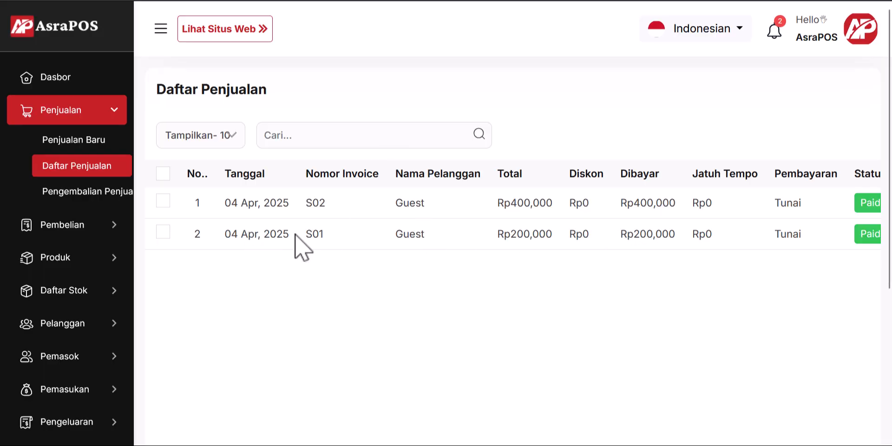
Step: Check the sales list, scrolling across to see S02 at Rp400,000 marked Paid
{"action": "scroll", "coordinate": [381, 228], "scroll_direction": "right", "scroll_amount": 3}
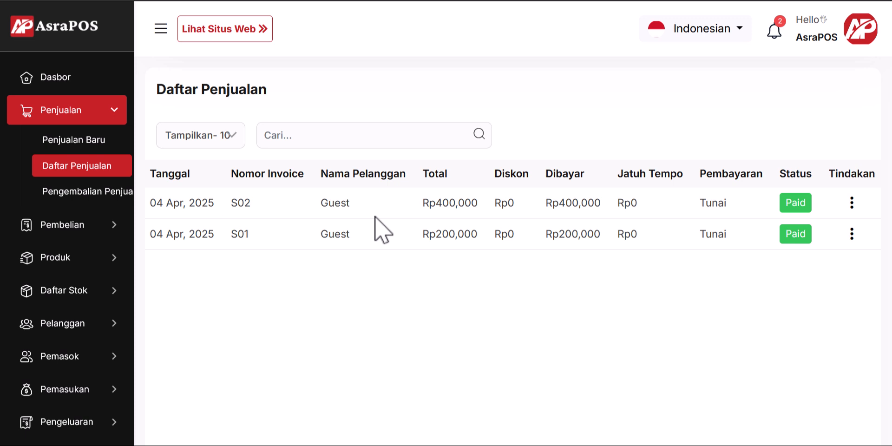
{"action": "scroll", "coordinate": [375, 217], "scroll_direction": "left", "scroll_amount": 3}
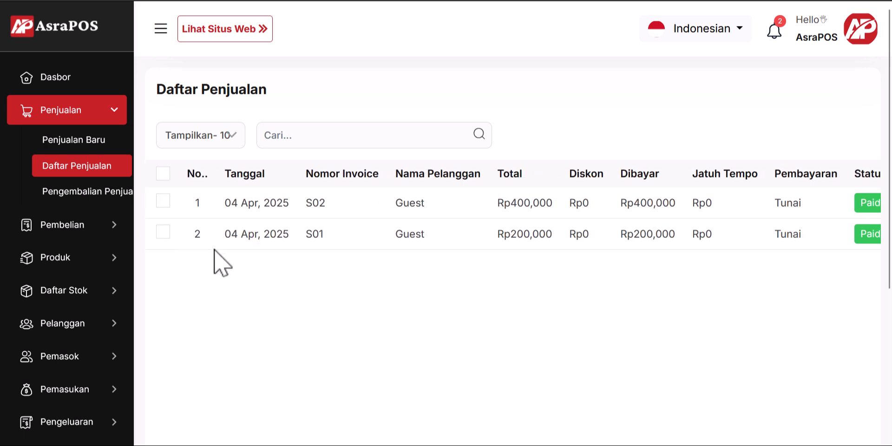
Step: Review the Dasbor's Rp600K sales and Rp1.13M purchases totals, then the charts below
{"action": "left_click", "coordinate": [70, 79]}
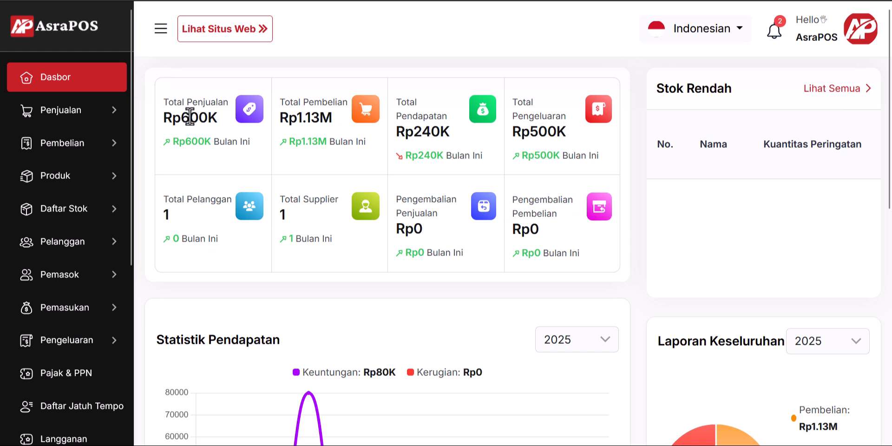
{"action": "double_click", "coordinate": [189, 117]}
{"action": "left_click", "coordinate": [226, 123]}
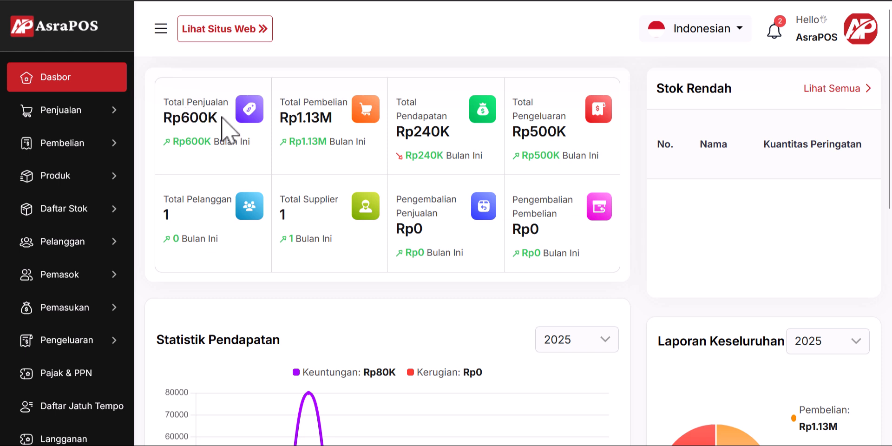
{"action": "left_click_drag", "start_coordinate": [299, 120], "coordinate": [279, 119]}
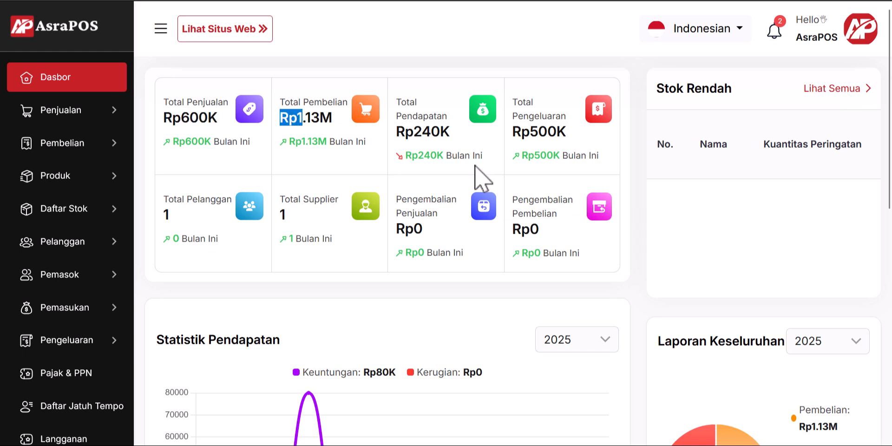
{"action": "left_click", "coordinate": [310, 122]}
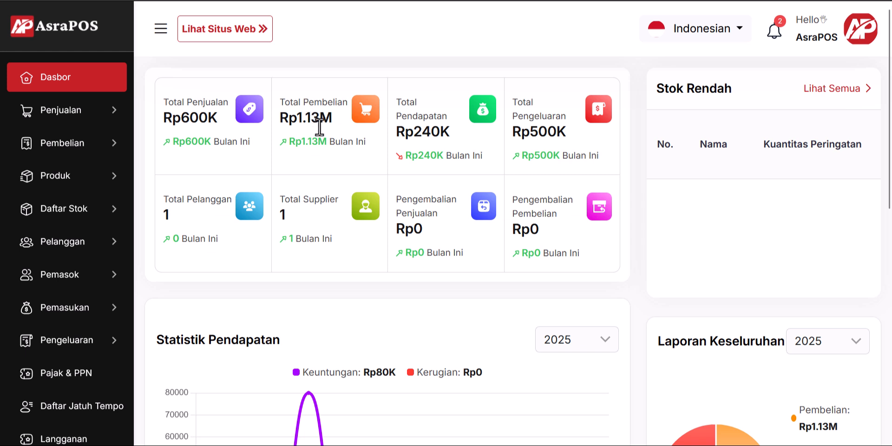
{"action": "left_click_drag", "start_coordinate": [299, 118], "coordinate": [321, 119]}
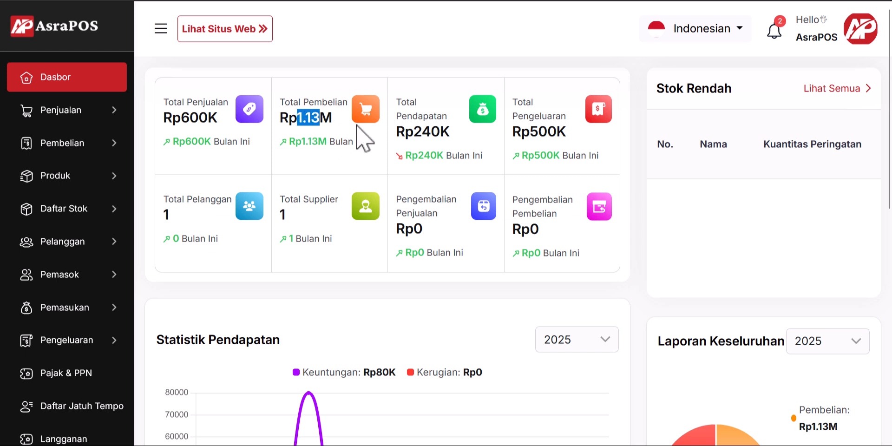
{"action": "left_click", "coordinate": [305, 106]}
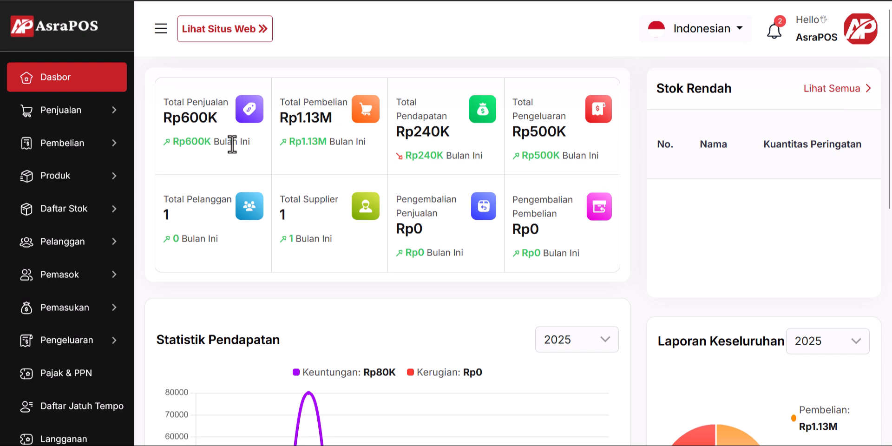
{"action": "scroll", "coordinate": [506, 163], "scroll_direction": "down", "scroll_amount": 3}
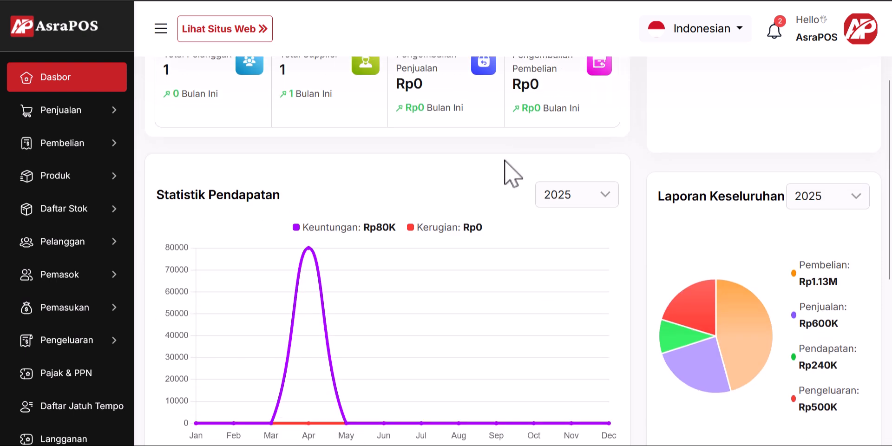
{"action": "scroll", "coordinate": [70, 232], "scroll_direction": "down", "scroll_amount": 4}
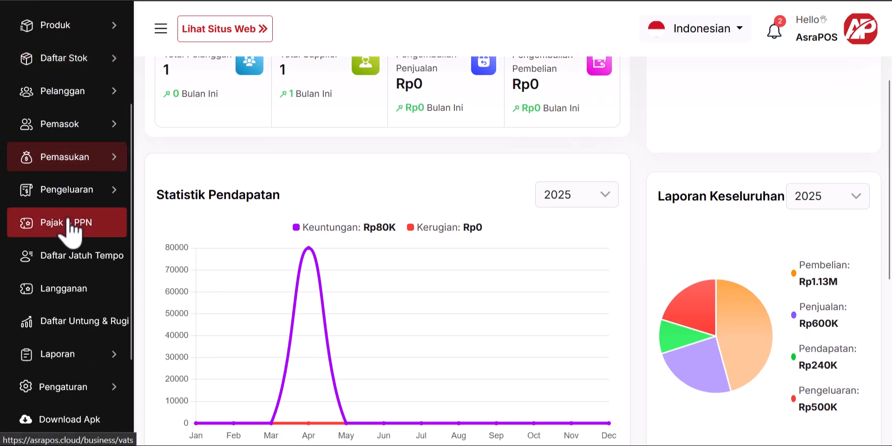
Step: Open the Penjualan sales report and filter it to a custom date range of 04/04/2025
{"action": "left_click", "coordinate": [84, 286]}
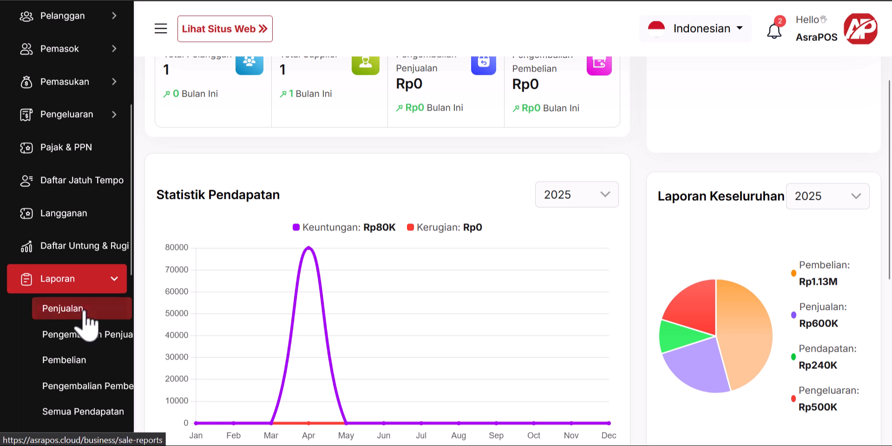
{"action": "left_click", "coordinate": [85, 310]}
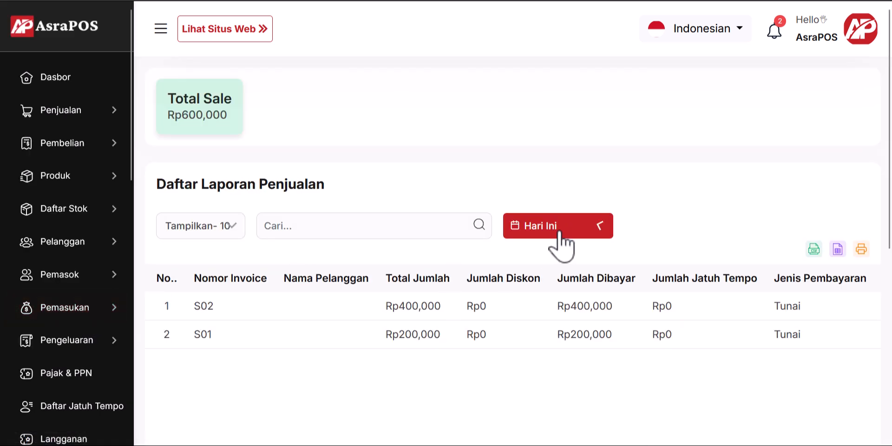
{"action": "left_click", "coordinate": [585, 230]}
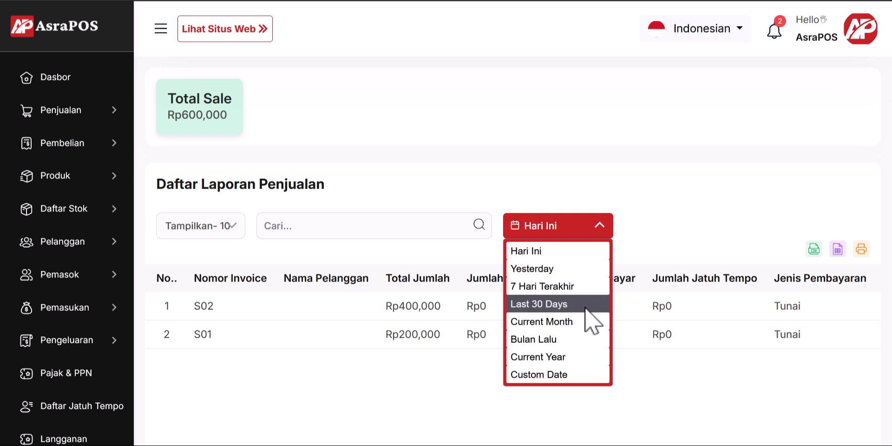
{"action": "left_click", "coordinate": [576, 323]}
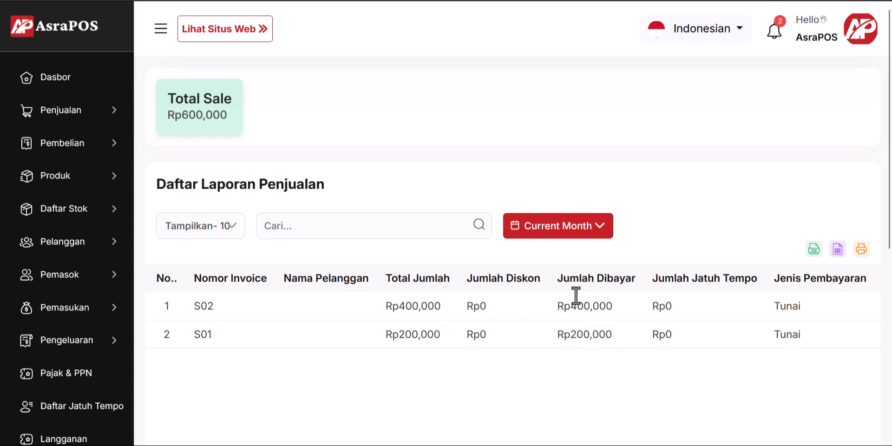
{"action": "left_click", "coordinate": [588, 232]}
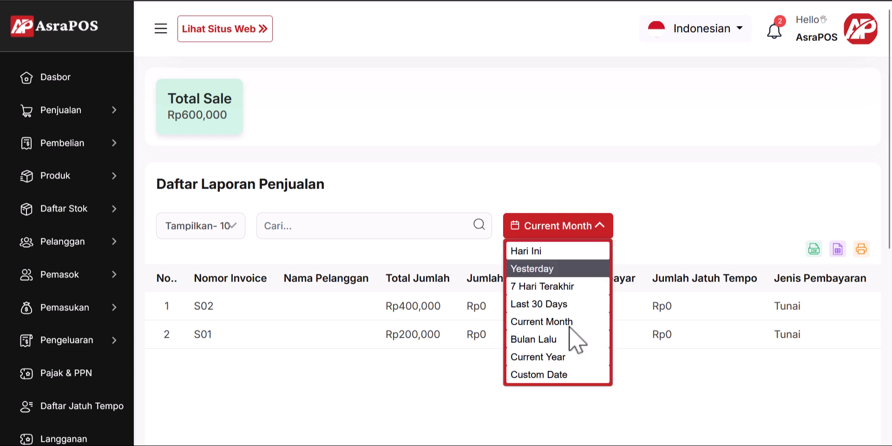
{"action": "left_click", "coordinate": [566, 378]}
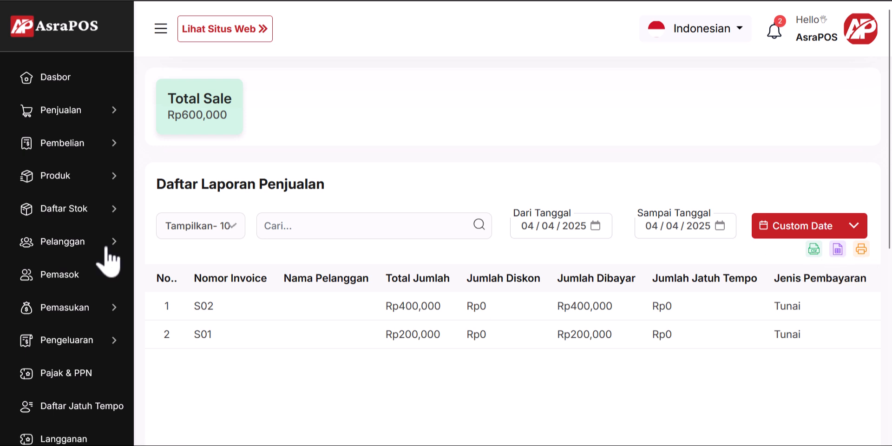
{"action": "scroll", "coordinate": [74, 261], "scroll_direction": "down", "scroll_amount": 5}
{"action": "scroll", "coordinate": [113, 316], "scroll_direction": "down", "scroll_amount": 2}
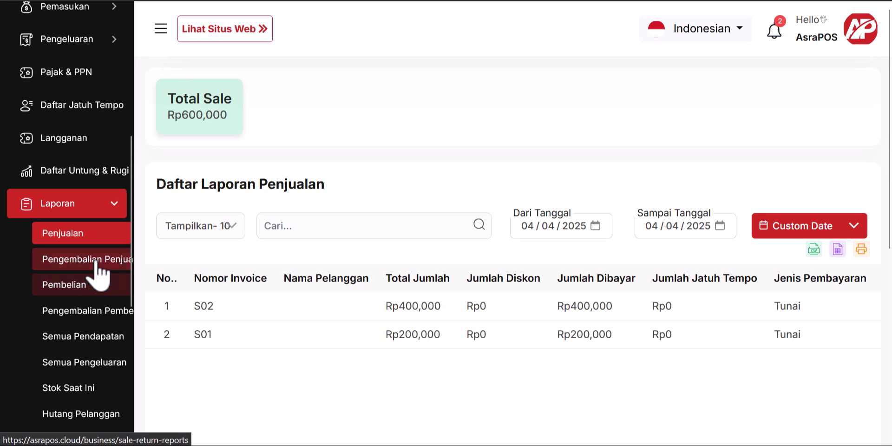
{"action": "scroll", "coordinate": [93, 277], "scroll_direction": "up", "scroll_amount": 7}
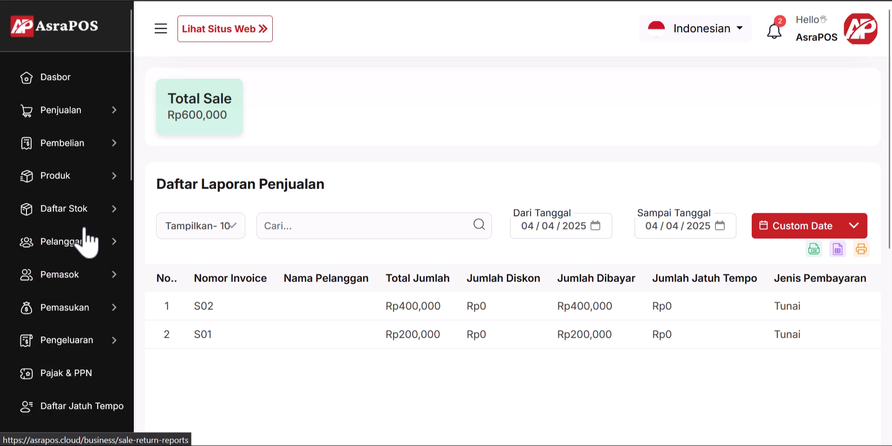
Step: Start a sales return for invoice S02 returning 1 Baju Kebaya Betawi for Rp200000
{"action": "left_click", "coordinate": [88, 116]}
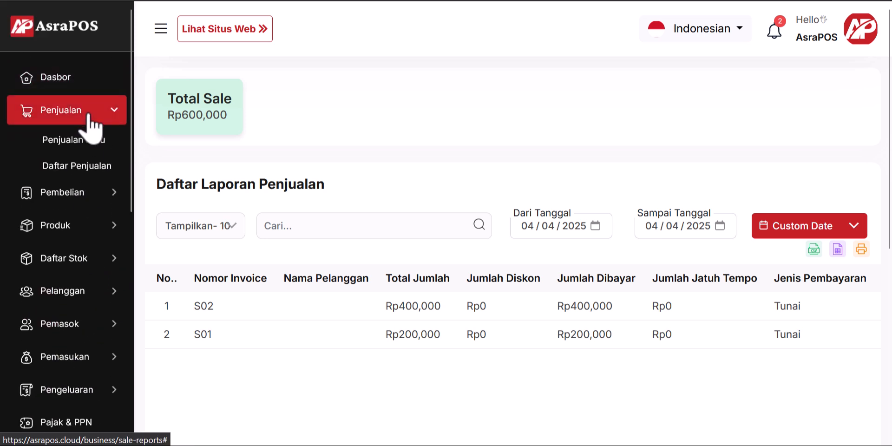
{"action": "left_click", "coordinate": [84, 168]}
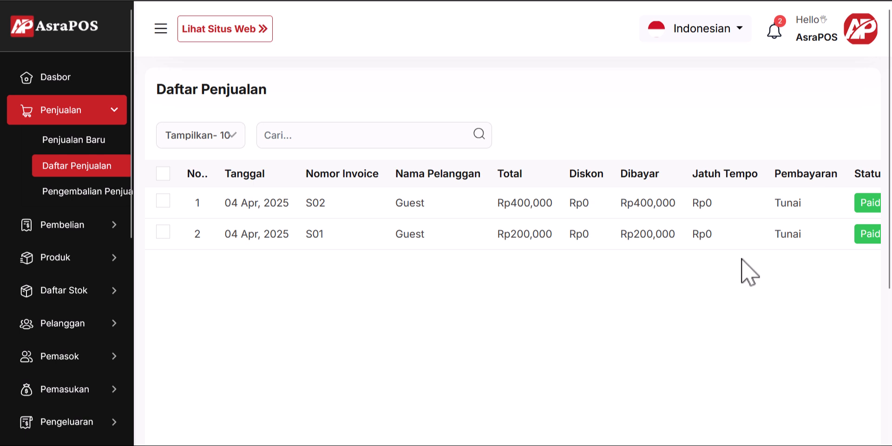
{"action": "scroll", "coordinate": [749, 272], "scroll_direction": "right", "scroll_amount": 4}
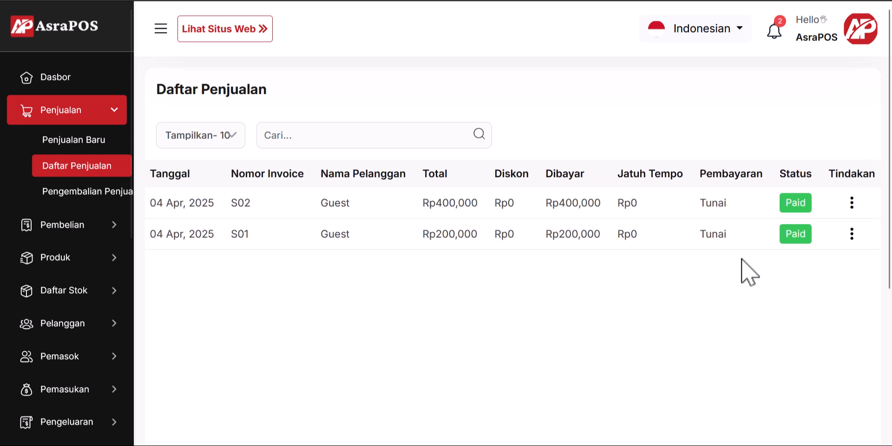
{"action": "left_click", "coordinate": [852, 204]}
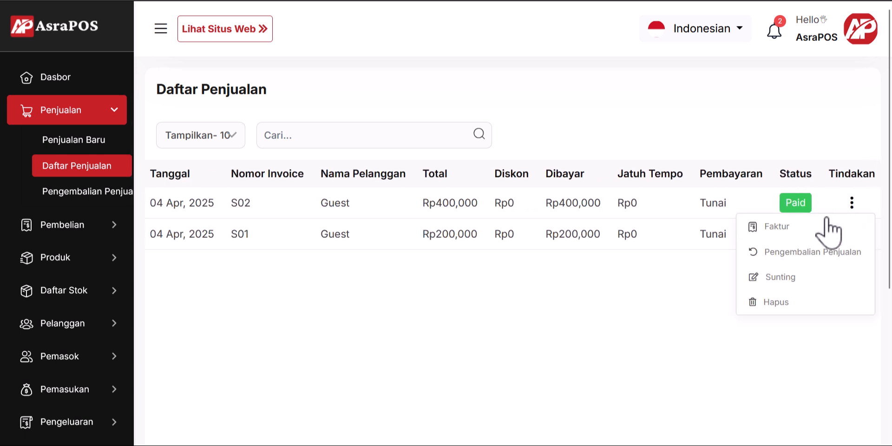
{"action": "left_click", "coordinate": [817, 257]}
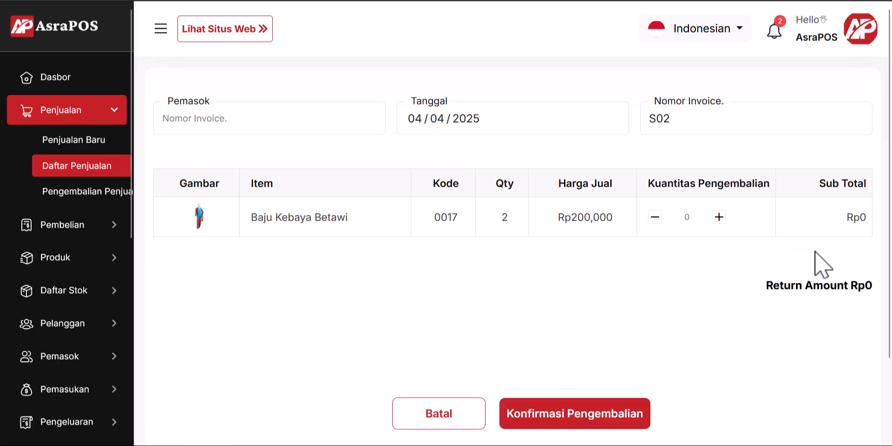
{"action": "left_click", "coordinate": [719, 217]}
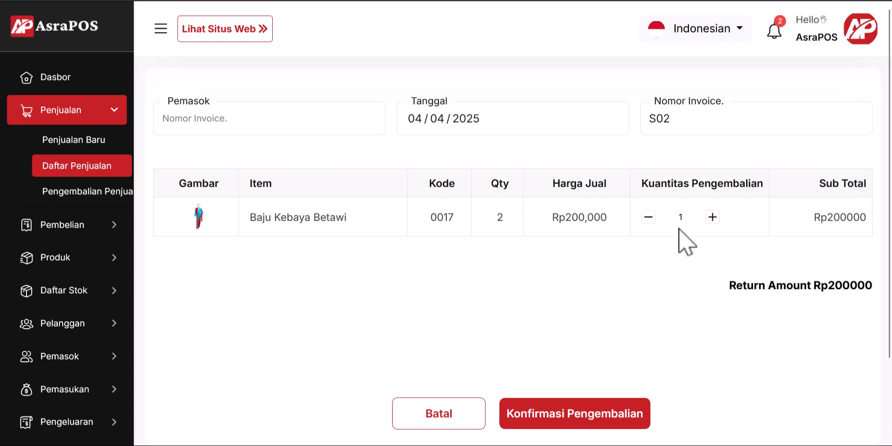
Step: Confirm the S02 return and check the invoice's Rp200,000 return amount
{"action": "left_click", "coordinate": [568, 416]}
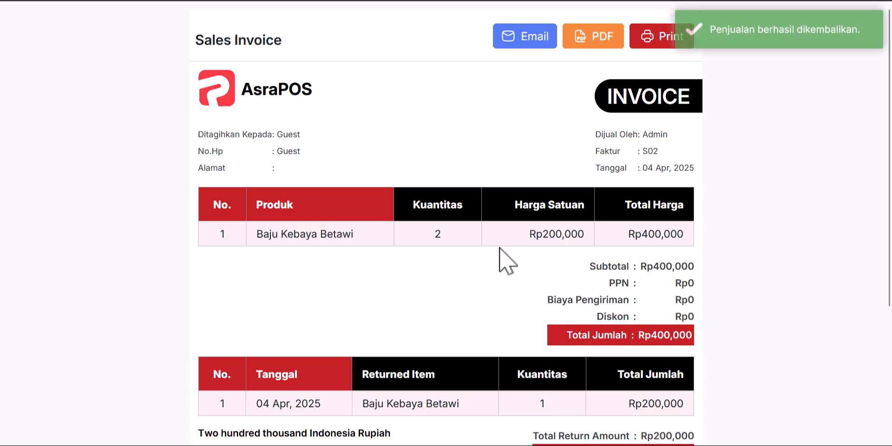
{"action": "scroll", "coordinate": [506, 260], "scroll_direction": "down", "scroll_amount": 4}
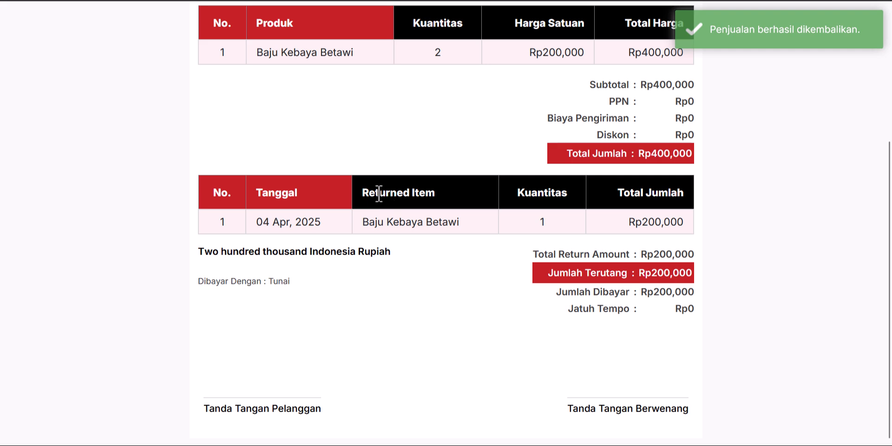
{"action": "scroll", "coordinate": [385, 194], "scroll_direction": "up", "scroll_amount": 4}
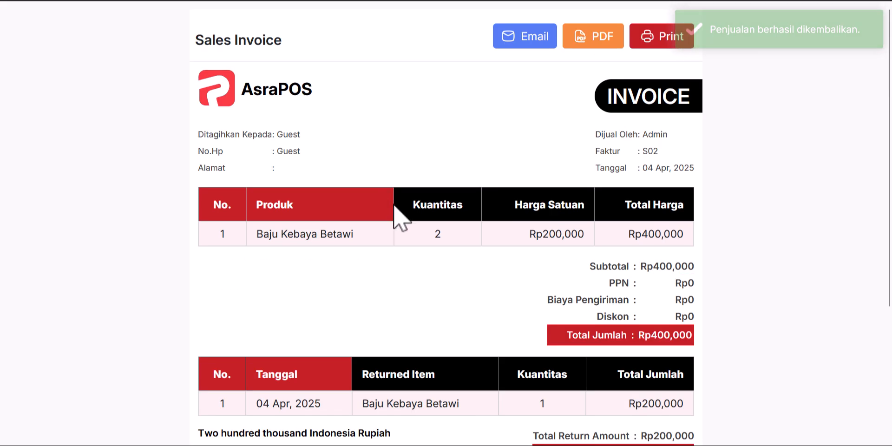
{"action": "scroll", "coordinate": [397, 216], "scroll_direction": "down", "scroll_amount": 3}
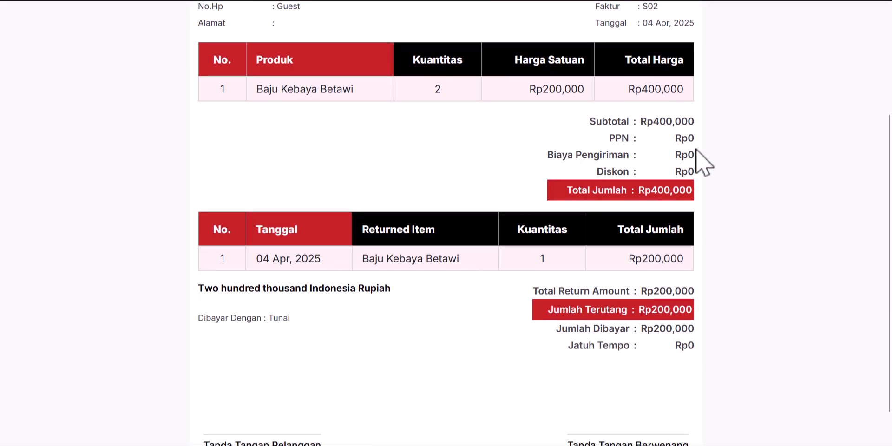
{"action": "scroll", "coordinate": [595, 304], "scroll_direction": "down", "scroll_amount": 1}
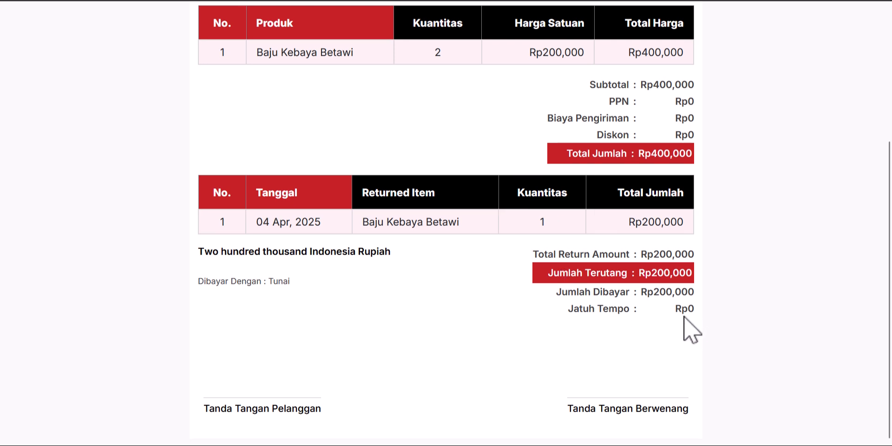
{"action": "left_click_drag", "start_coordinate": [649, 273], "coordinate": [715, 272]}
Step: Return to the Dasbor showing Rp400K total sales and Rp200K sales returns
{"action": "left_click", "coordinate": [719, 267]}
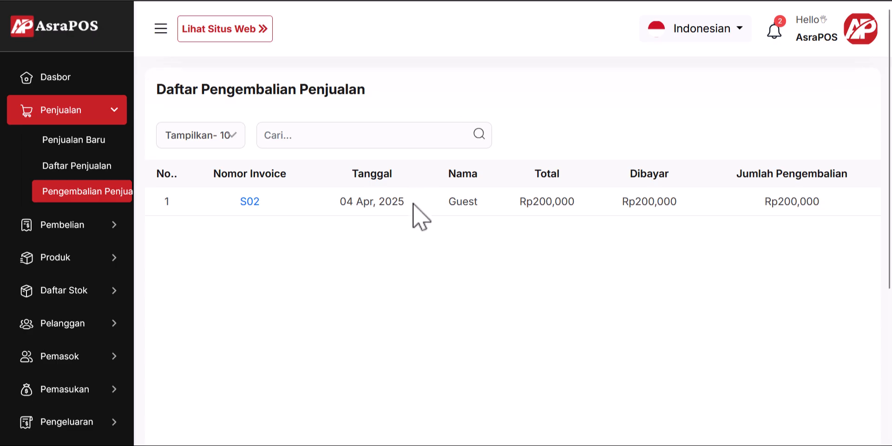
{"action": "scroll", "coordinate": [28, 255], "scroll_direction": "down", "scroll_amount": 5}
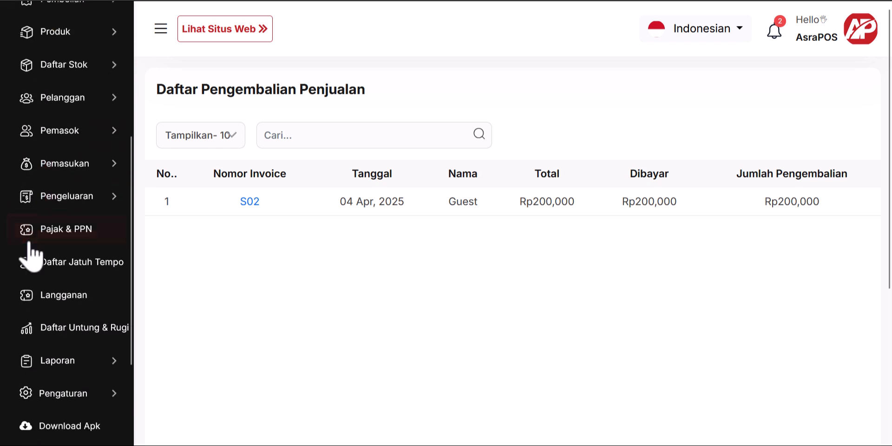
{"action": "scroll", "coordinate": [28, 254], "scroll_direction": "up", "scroll_amount": 5}
{"action": "left_click", "coordinate": [61, 90]}
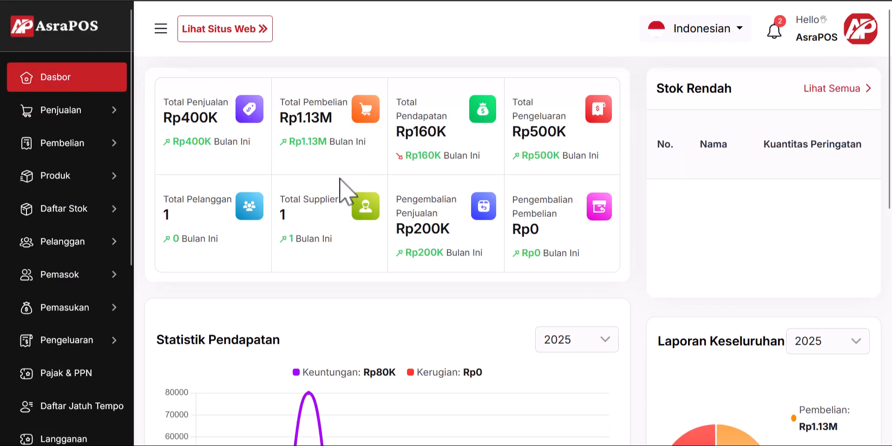
{"action": "scroll", "coordinate": [56, 241], "scroll_direction": "down", "scroll_amount": 5}
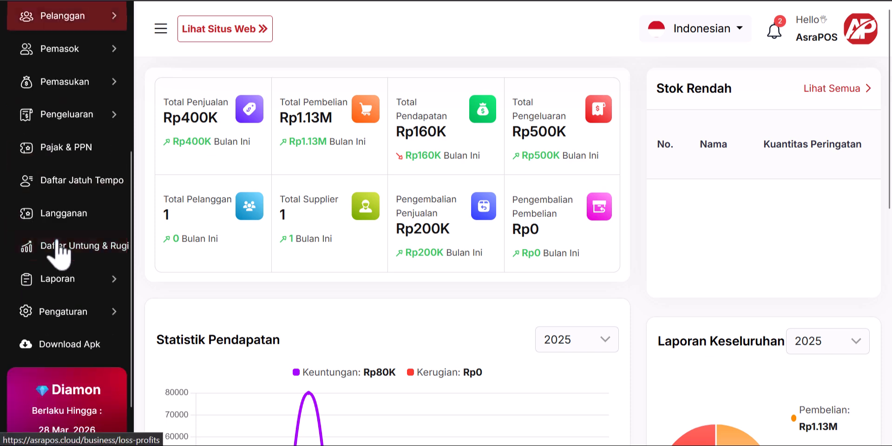
Step: Expand the Laporan list, browse the all-expenses report, then collapse the list
{"action": "left_click", "coordinate": [103, 281]}
{"action": "scroll", "coordinate": [100, 285], "scroll_direction": "down", "scroll_amount": 3}
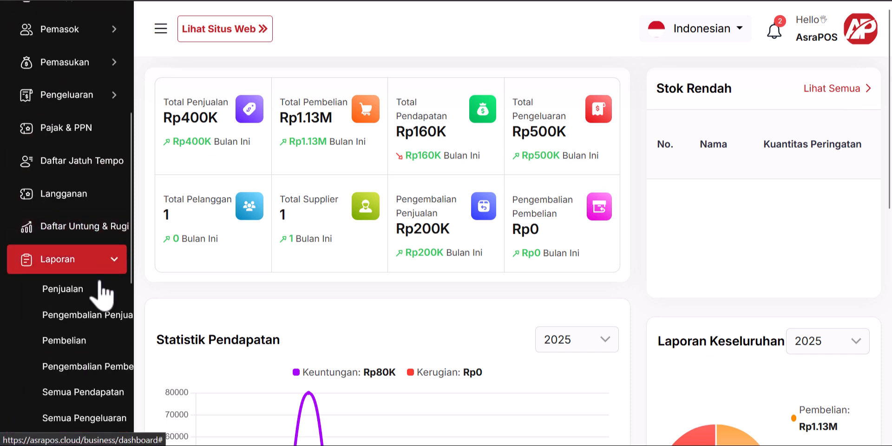
{"action": "left_click", "coordinate": [100, 291]}
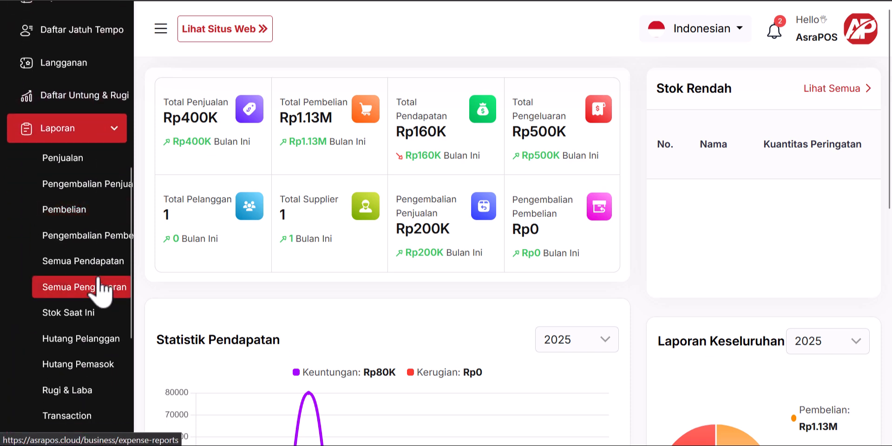
{"action": "scroll", "coordinate": [99, 290], "scroll_direction": "down", "scroll_amount": 2}
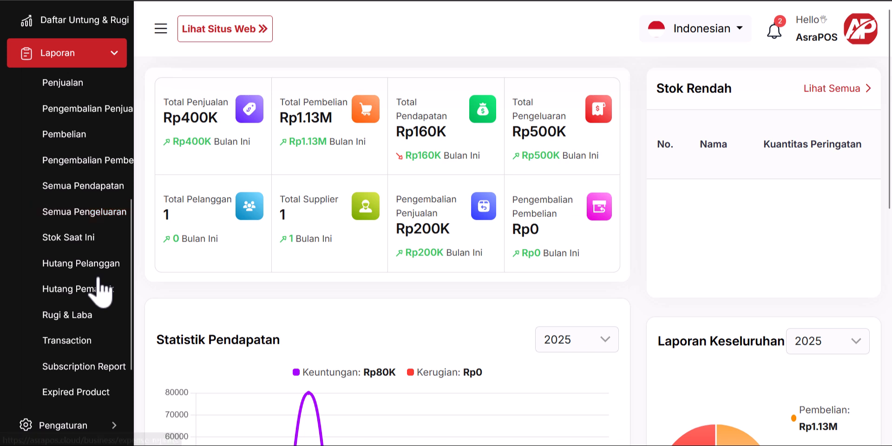
{"action": "scroll", "coordinate": [90, 321], "scroll_direction": "down", "scroll_amount": 2}
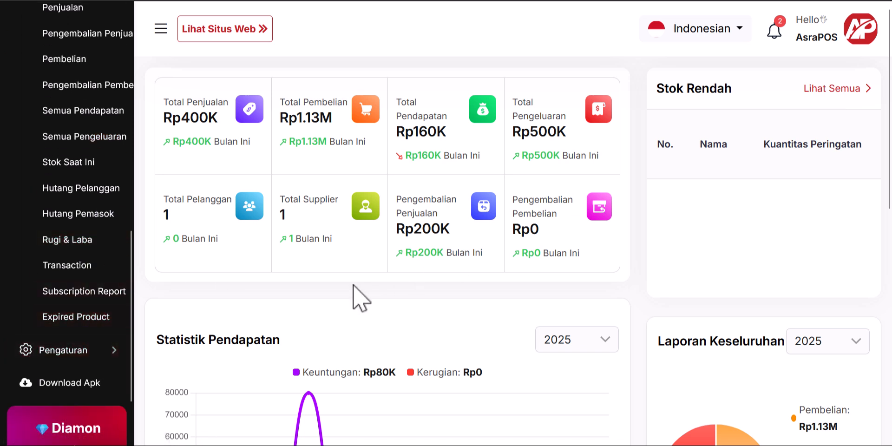
{"action": "scroll", "coordinate": [90, 213], "scroll_direction": "up", "scroll_amount": 4}
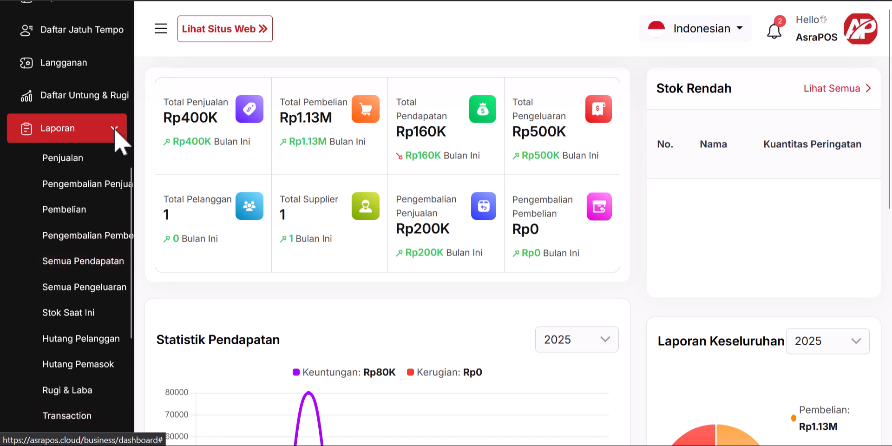
{"action": "left_click", "coordinate": [81, 135]}
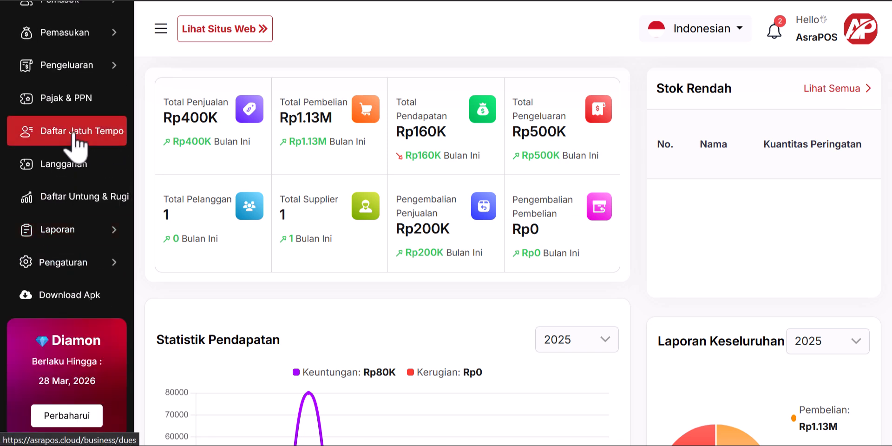
Step: Expand Pengaturan and view the Mata Uang currency settings
{"action": "left_click", "coordinate": [82, 263]}
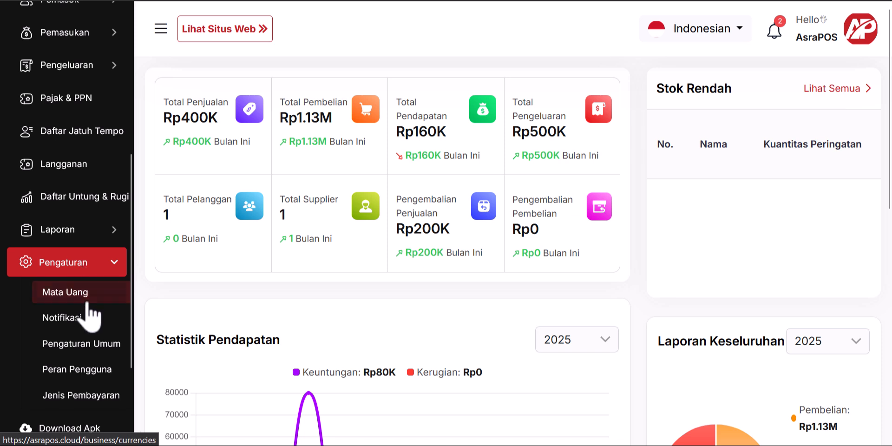
{"action": "left_click", "coordinate": [96, 293]}
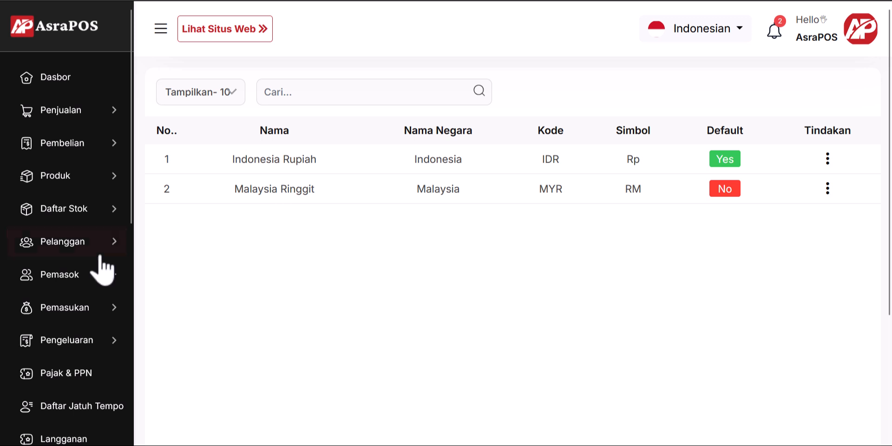
{"action": "scroll", "coordinate": [109, 273], "scroll_direction": "down", "scroll_amount": 3}
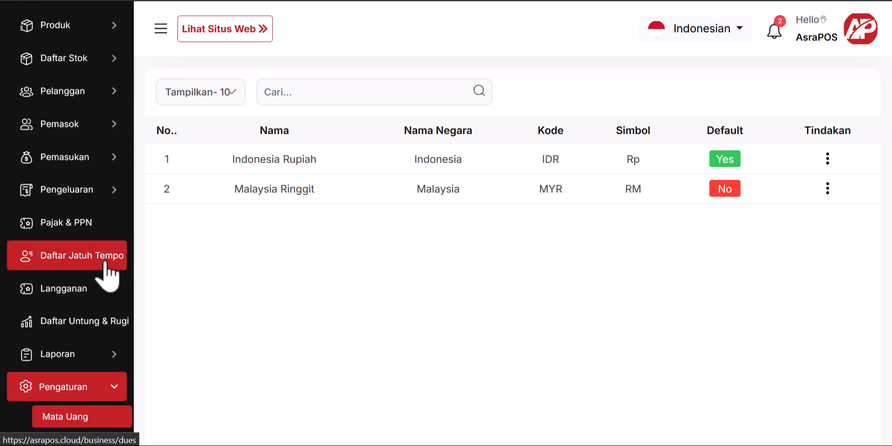
{"action": "scroll", "coordinate": [105, 263], "scroll_direction": "down", "scroll_amount": 3}
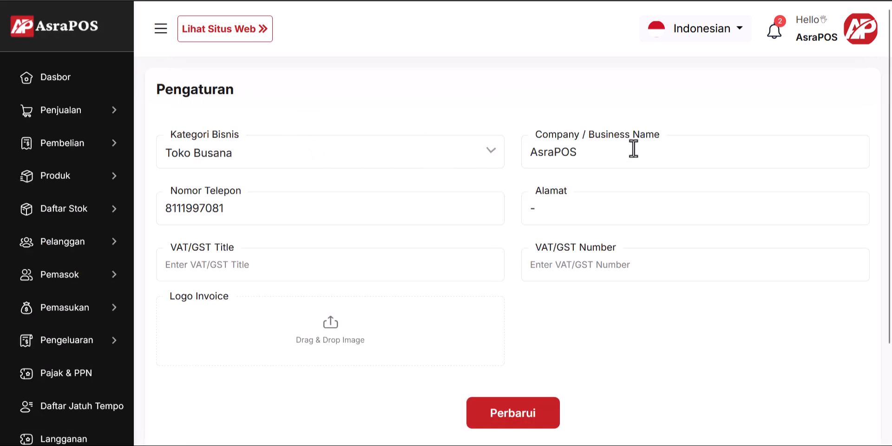
Step: View the general business settings with business category Toko Busana
{"action": "left_click", "coordinate": [256, 154]}
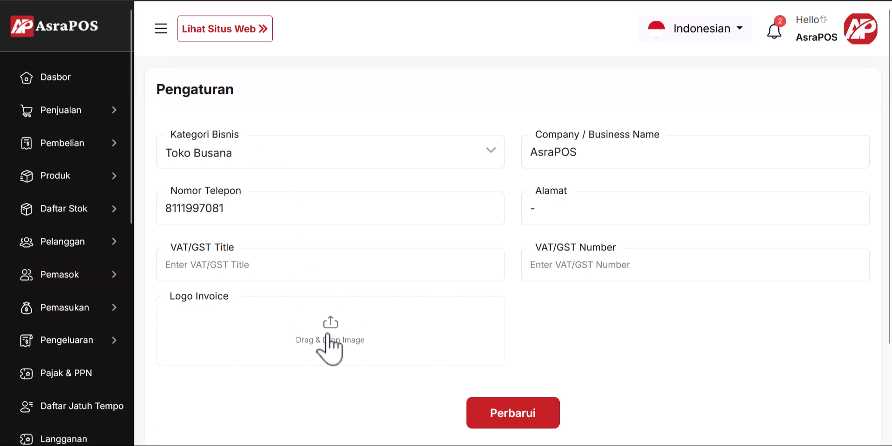
{"action": "left_click", "coordinate": [70, 278]}
{"action": "scroll", "coordinate": [74, 279], "scroll_direction": "down", "scroll_amount": 2}
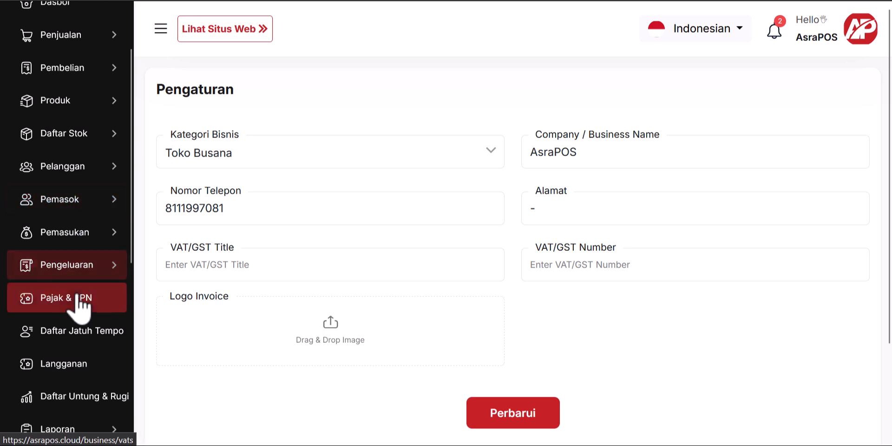
Step: Create an active VAT rate named PPN 11% at 11% in Pajak & PPN
{"action": "left_click", "coordinate": [82, 292]}
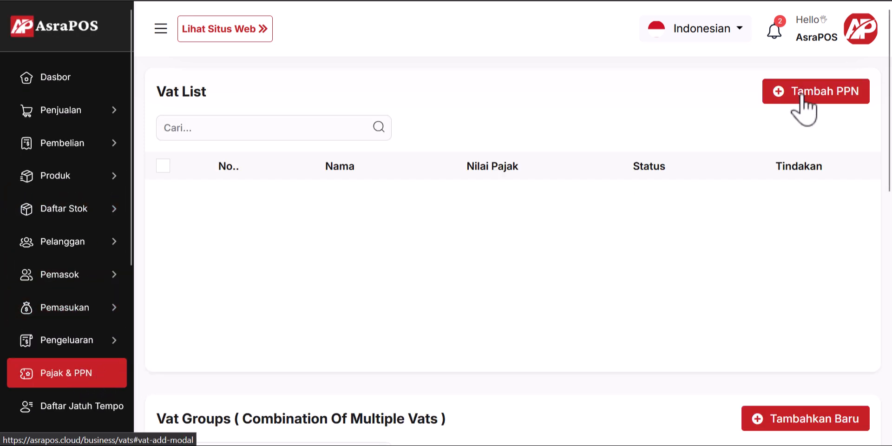
{"action": "left_click", "coordinate": [839, 97]}
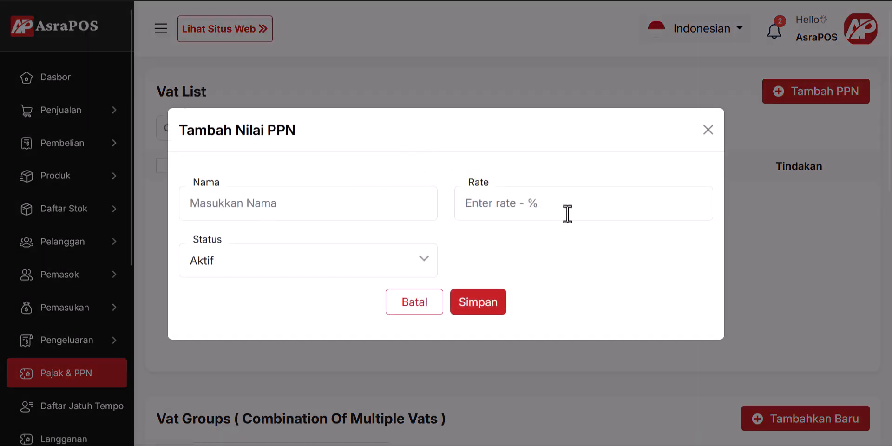
{"action": "left_click", "coordinate": [238, 200]}
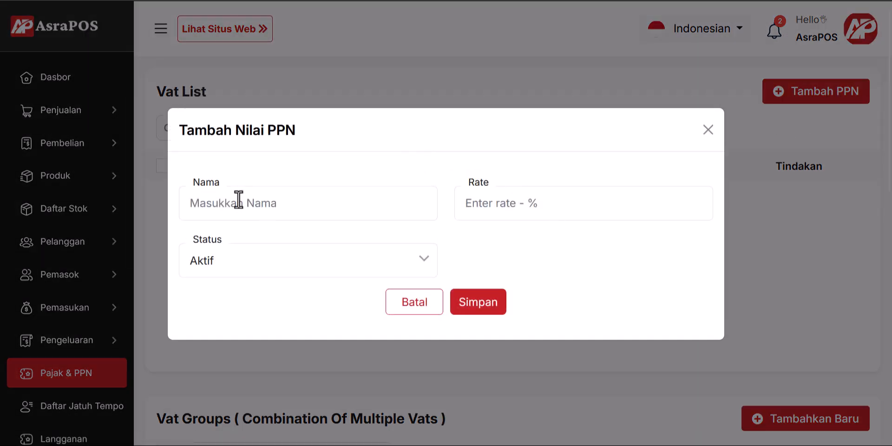
{"action": "type", "text": "PPN 11%"}
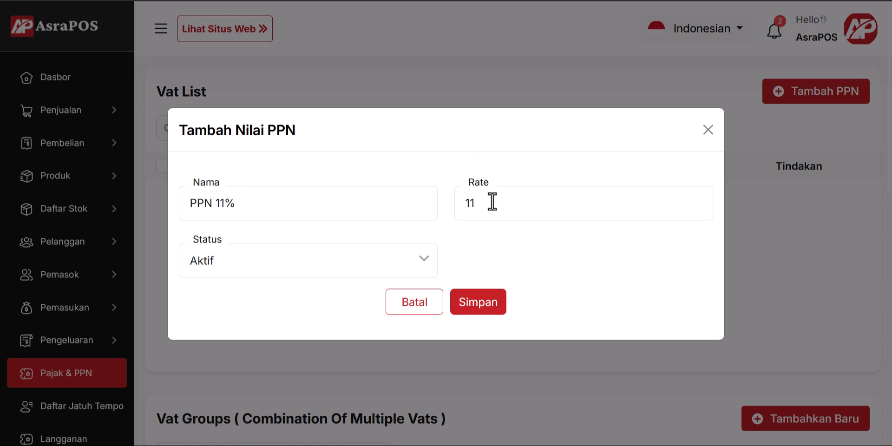
{"action": "left_click", "coordinate": [473, 302]}
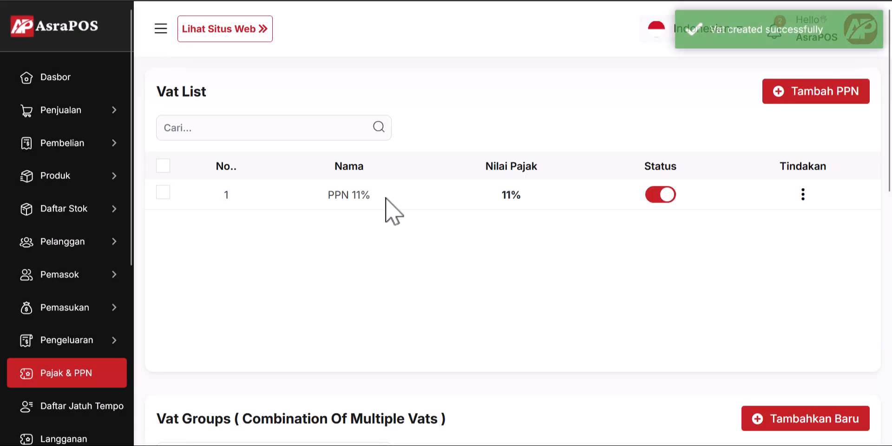
{"action": "left_click", "coordinate": [66, 118]}
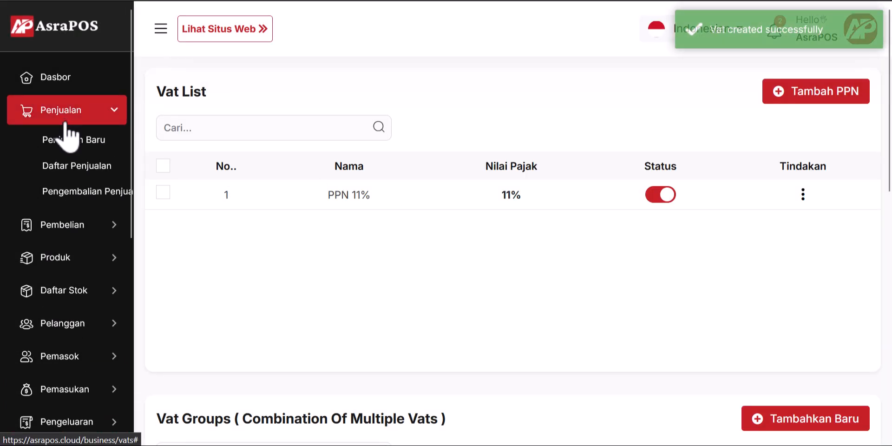
Step: Start new sale S-00006, apply the PPN 11% tax and add Baju Kebaya Betawi
{"action": "left_click", "coordinate": [82, 149]}
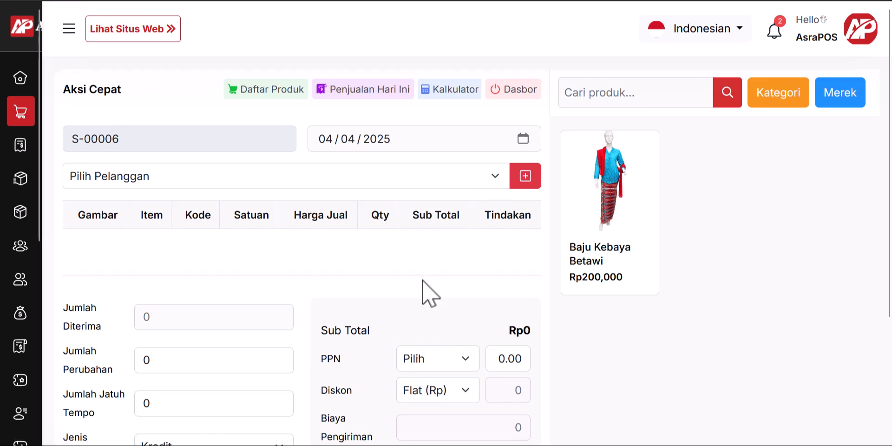
{"action": "scroll", "coordinate": [425, 293], "scroll_direction": "down", "scroll_amount": 3}
{"action": "left_click", "coordinate": [449, 216]}
{"action": "left_click", "coordinate": [443, 260]}
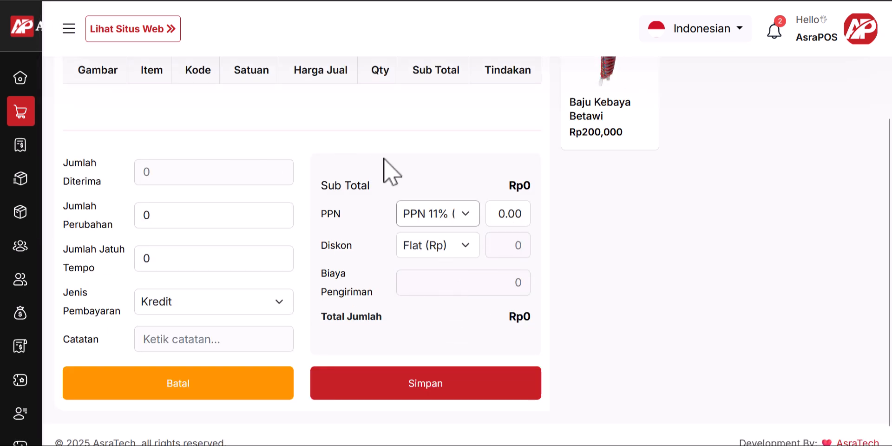
{"action": "left_click", "coordinate": [599, 126]}
Step: Set the sale's customer to guest Tamu with Baju Kebaya Betawi at Rp200000
{"action": "scroll", "coordinate": [587, 185], "scroll_direction": "up", "scroll_amount": 2}
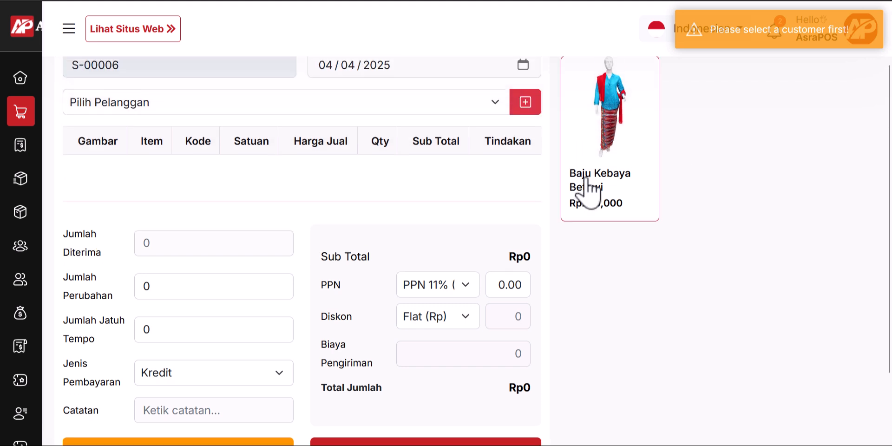
{"action": "left_click", "coordinate": [210, 108]}
{"action": "left_click", "coordinate": [146, 148]}
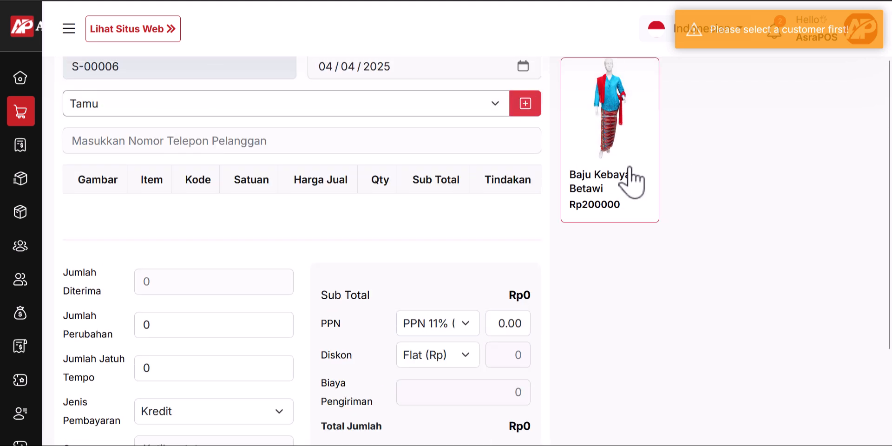
{"action": "left_click", "coordinate": [629, 179]}
Step: Check the calculated PPN amount for the Rp222000 total
{"action": "scroll", "coordinate": [501, 321], "scroll_direction": "down", "scroll_amount": 2}
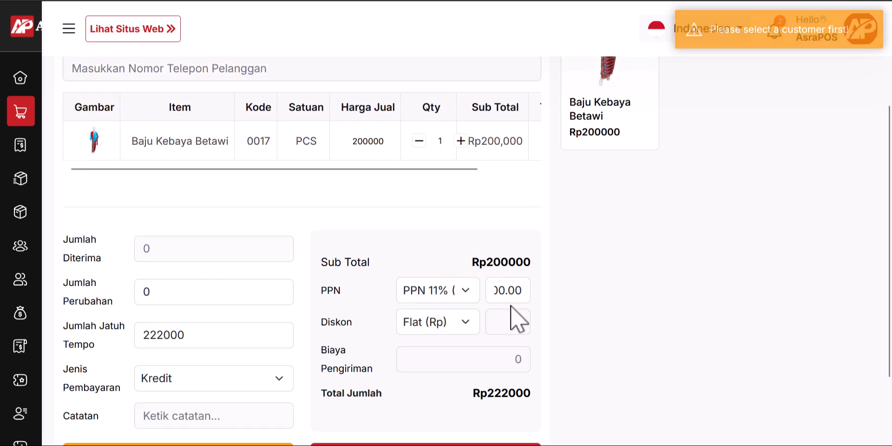
{"action": "left_click_drag", "start_coordinate": [522, 290], "coordinate": [424, 293]}
{"action": "left_click", "coordinate": [514, 292]}
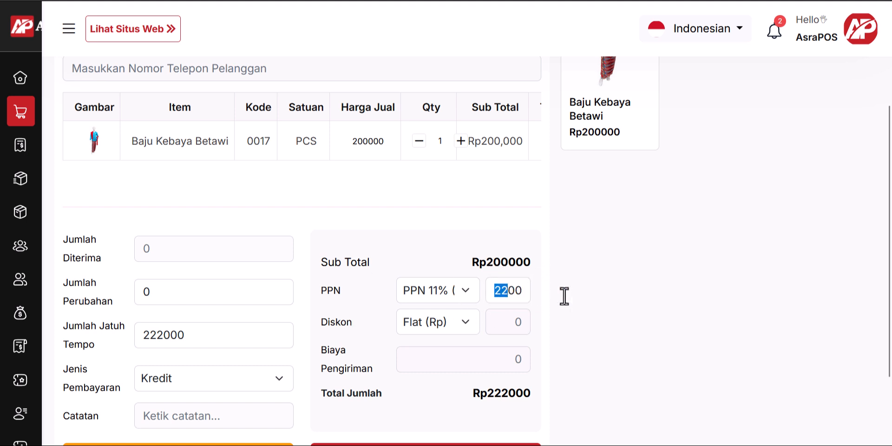
{"action": "left_click_drag", "start_coordinate": [564, 297], "coordinate": [590, 296]}
{"action": "left_click", "coordinate": [519, 293]}
{"action": "left_click_drag", "start_coordinate": [518, 294], "coordinate": [461, 294]}
{"action": "left_click", "coordinate": [583, 302]}
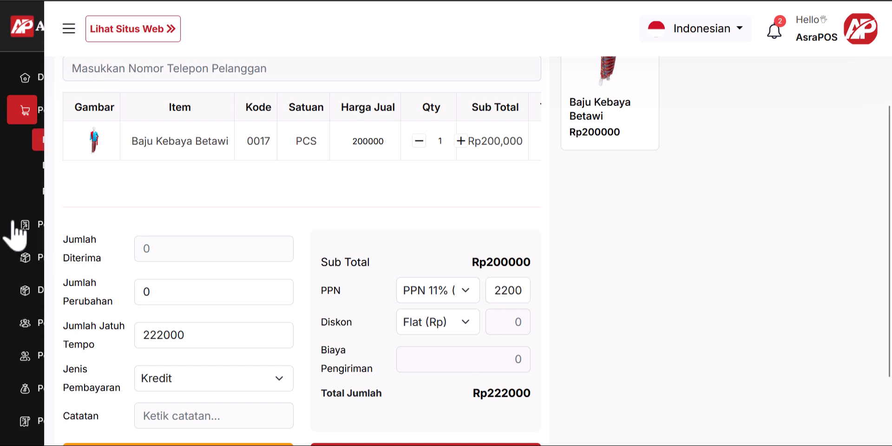
Step: Review the Dasbor figures (sales Rp400K, purchases Rp1.13M, income Rp160K, expenses Rp500K) and expand Pemasok
{"action": "mouse_move", "coordinate": [43, 110]}
{"action": "left_click", "coordinate": [64, 84]}
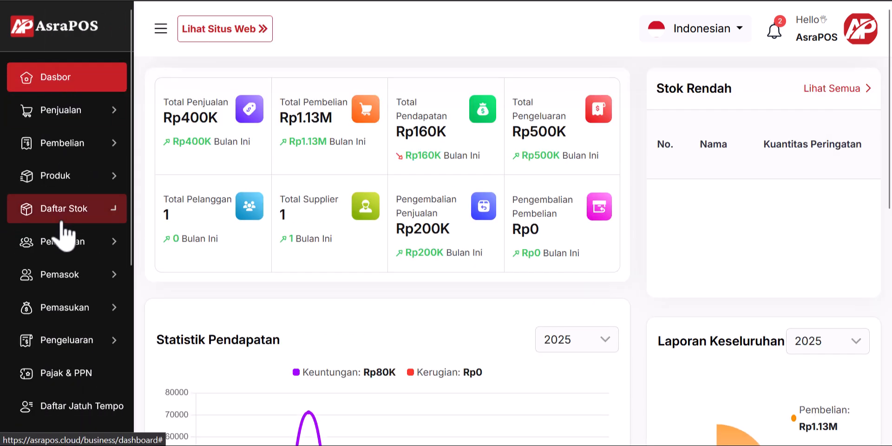
{"action": "scroll", "coordinate": [63, 232], "scroll_direction": "down", "scroll_amount": 5}
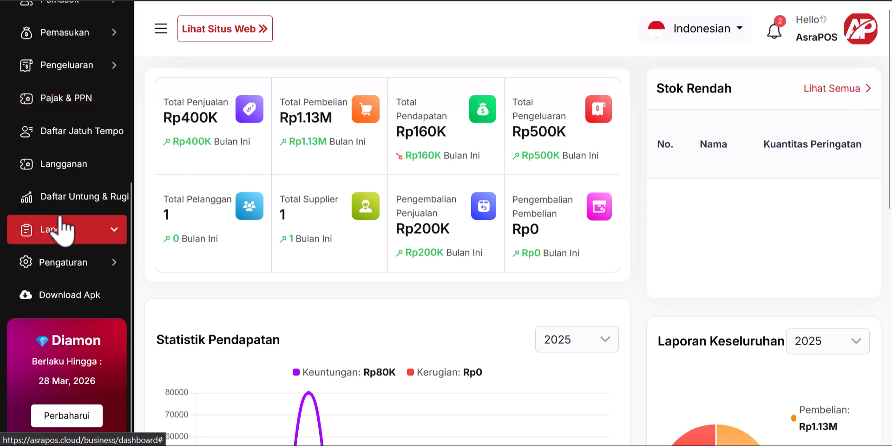
{"action": "scroll", "coordinate": [63, 231], "scroll_direction": "up", "scroll_amount": 5}
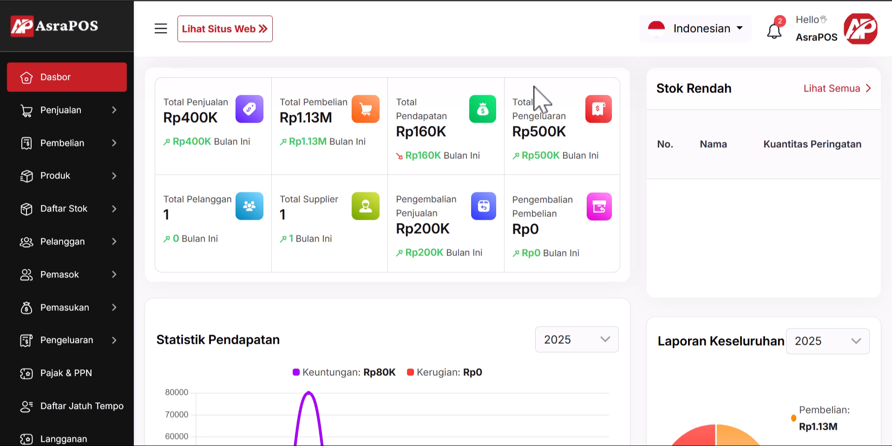
{"action": "scroll", "coordinate": [90, 295], "scroll_direction": "down", "scroll_amount": 5}
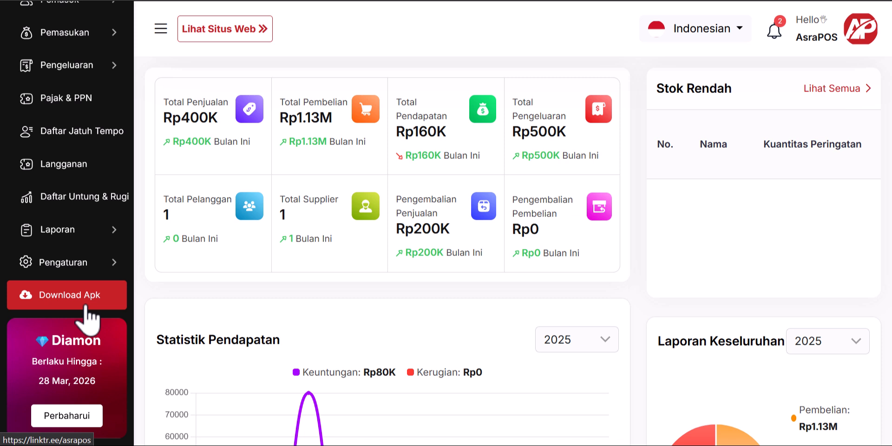
{"action": "scroll", "coordinate": [126, 279], "scroll_direction": "up", "scroll_amount": 6}
{"action": "left_click", "coordinate": [125, 276]}
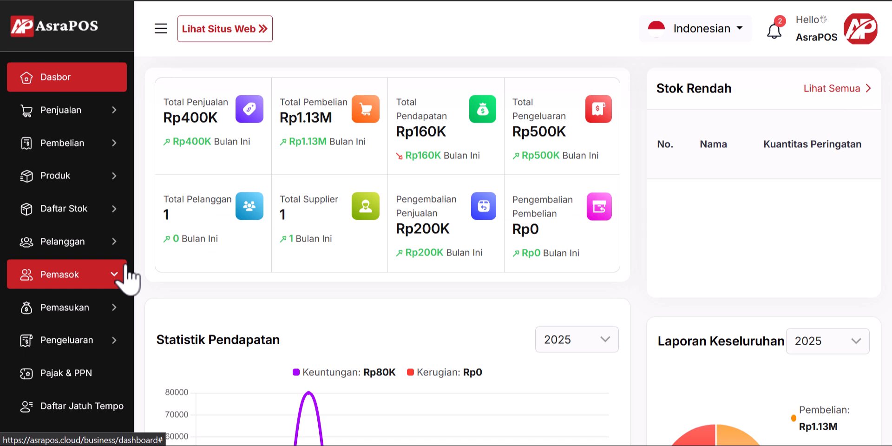
{"action": "left_click", "coordinate": [774, 32]}
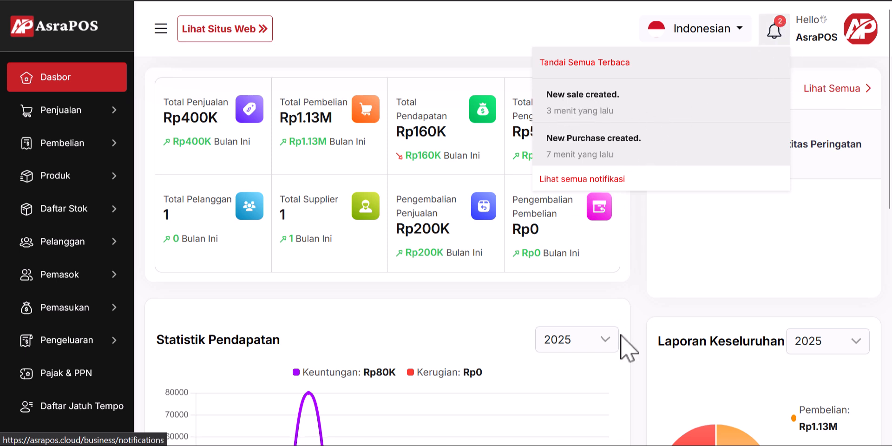
{"action": "left_click", "coordinate": [617, 288]}
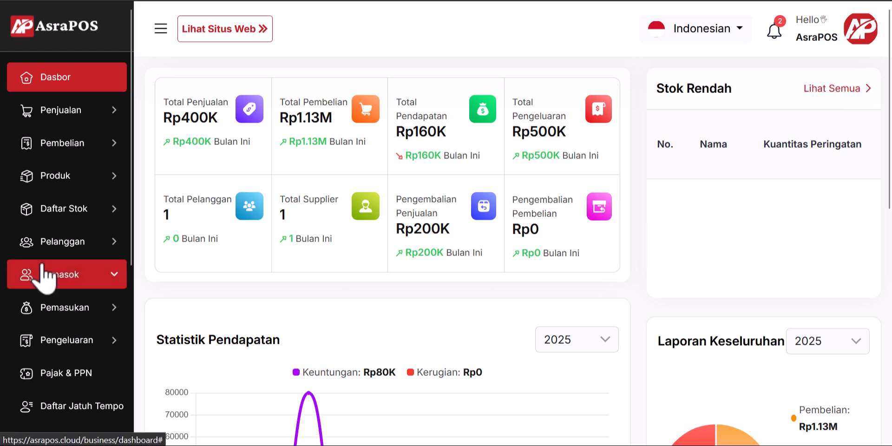
{"action": "scroll", "coordinate": [44, 274], "scroll_direction": "down", "scroll_amount": 5}
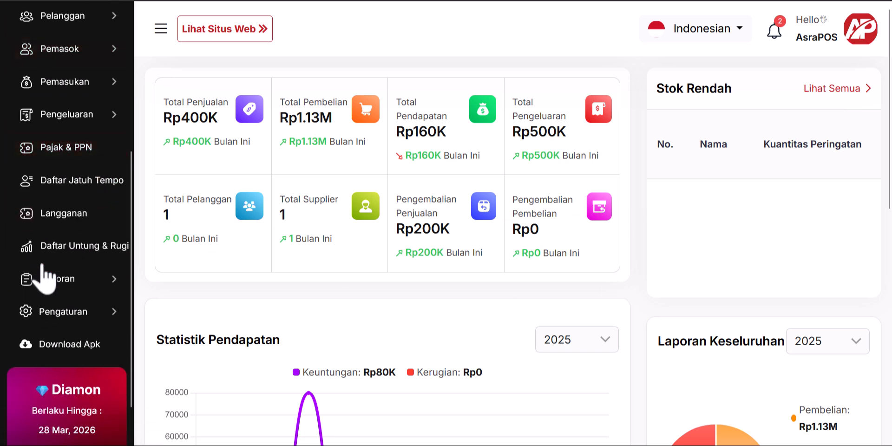
{"action": "scroll", "coordinate": [42, 265], "scroll_direction": "up", "scroll_amount": 5}
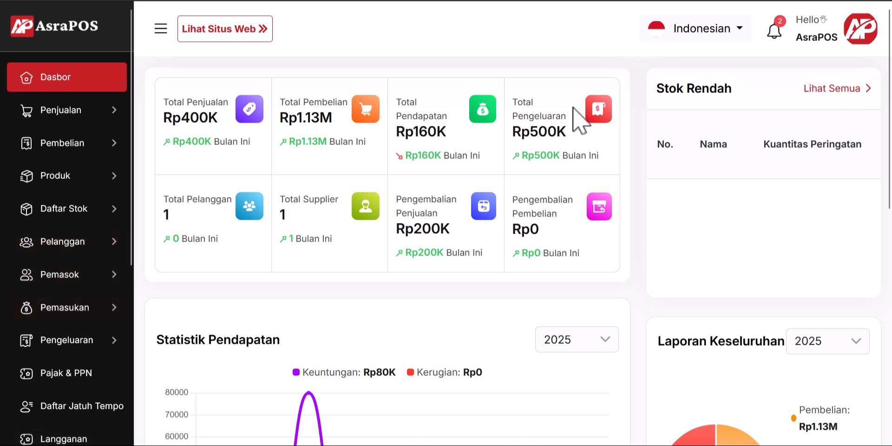
{"action": "left_click", "coordinate": [114, 247]}
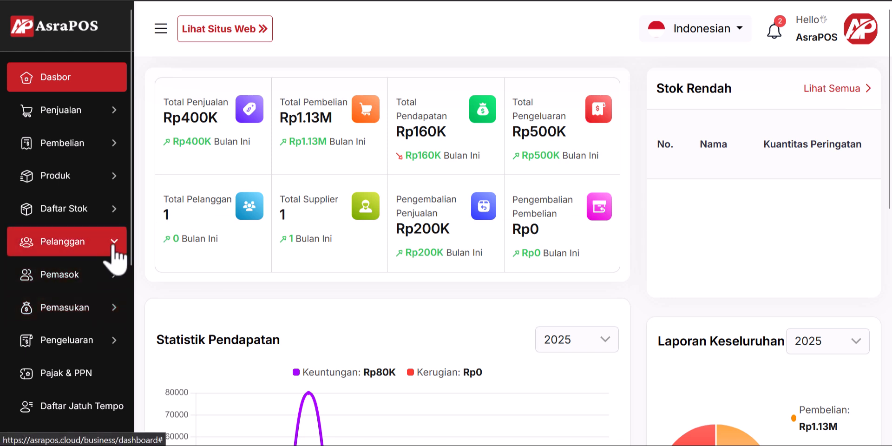
{"action": "scroll", "coordinate": [115, 253], "scroll_direction": "down", "scroll_amount": 2}
{"action": "left_click", "coordinate": [97, 235]}
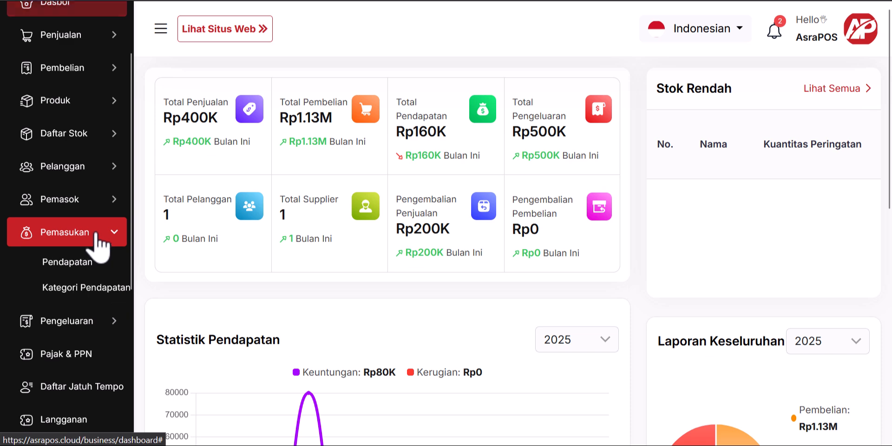
{"action": "left_click", "coordinate": [106, 237]}
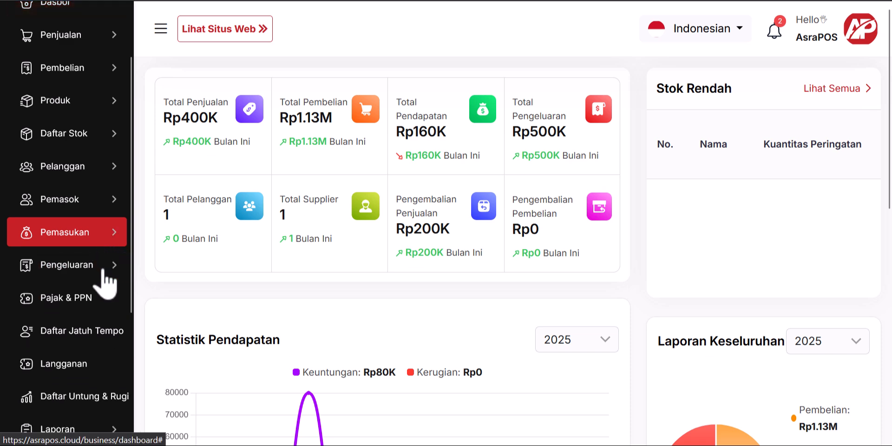
{"action": "left_click", "coordinate": [104, 270]}
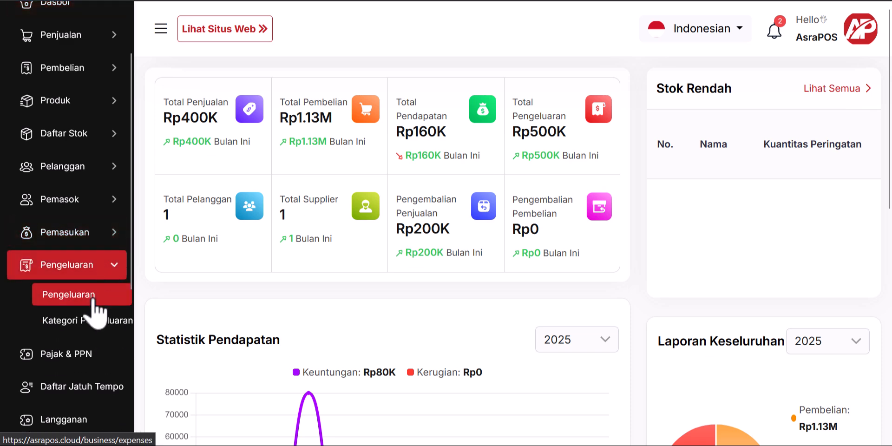
Step: Review the single Rp500,000 Listrik & Air expense, then view the empty Pendapatan income list
{"action": "left_click", "coordinate": [93, 297]}
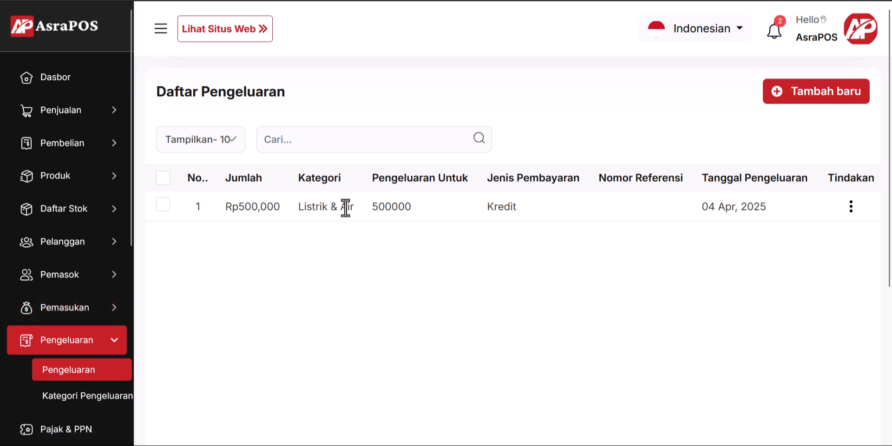
{"action": "triple_click", "coordinate": [325, 205]}
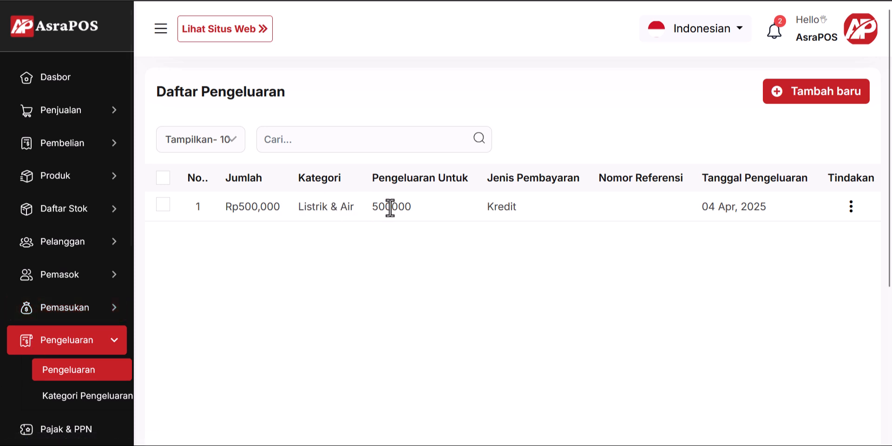
{"action": "double_click", "coordinate": [390, 207]}
{"action": "left_click", "coordinate": [419, 255]}
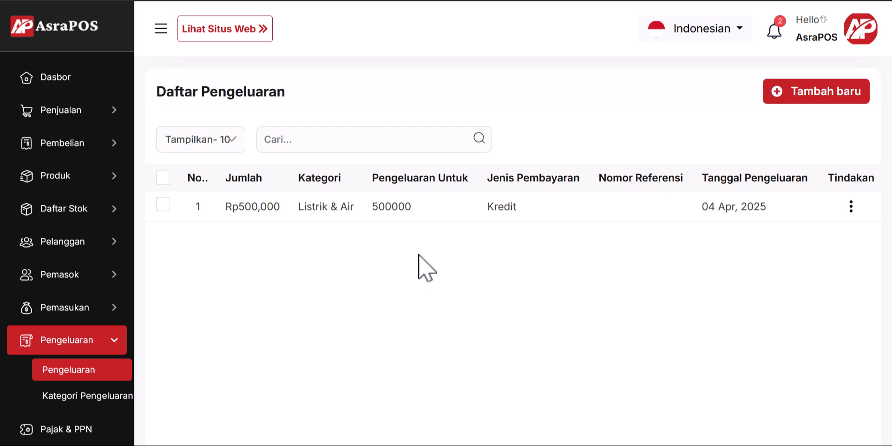
{"action": "left_click", "coordinate": [91, 306]}
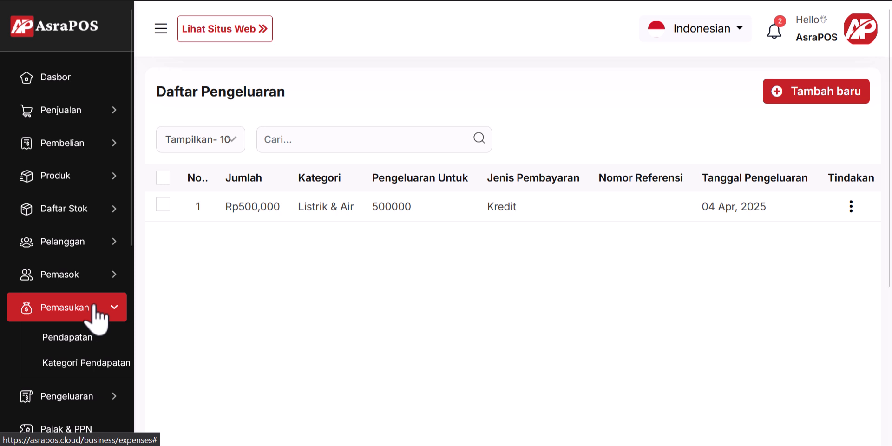
{"action": "left_click", "coordinate": [79, 337]}
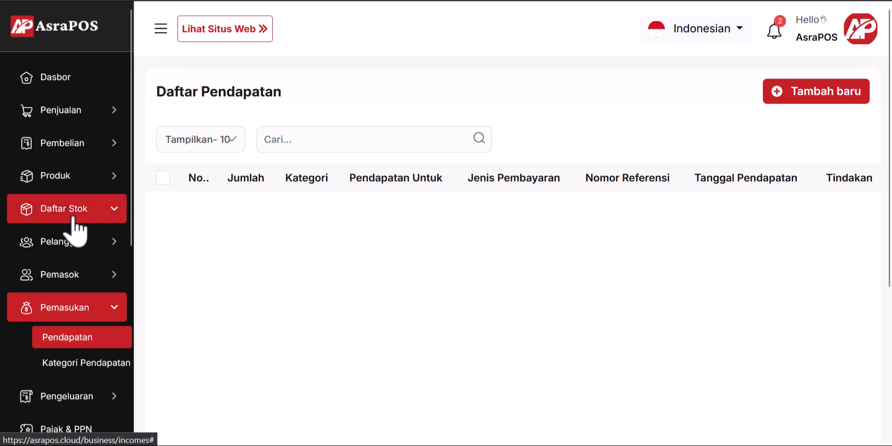
Step: Go back to the Dasbor showing Rp160K income, Rp500K expenses and Rp200K sales returns
{"action": "left_click", "coordinate": [65, 80]}
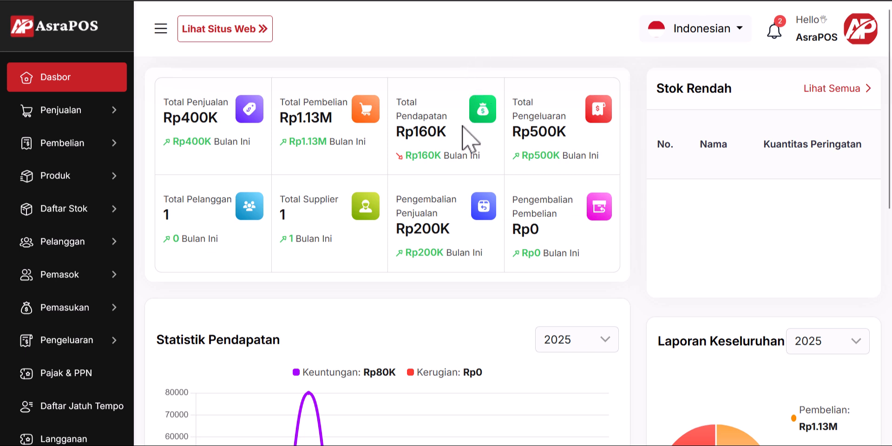
{"action": "scroll", "coordinate": [14, 211], "scroll_direction": "down", "scroll_amount": 5}
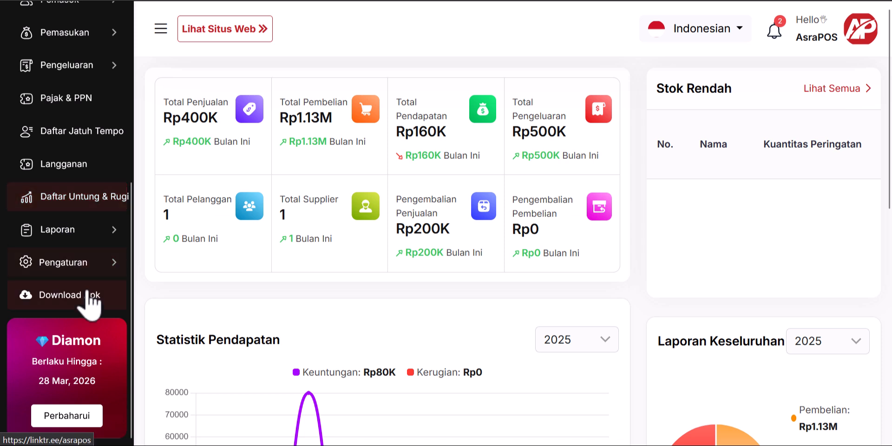